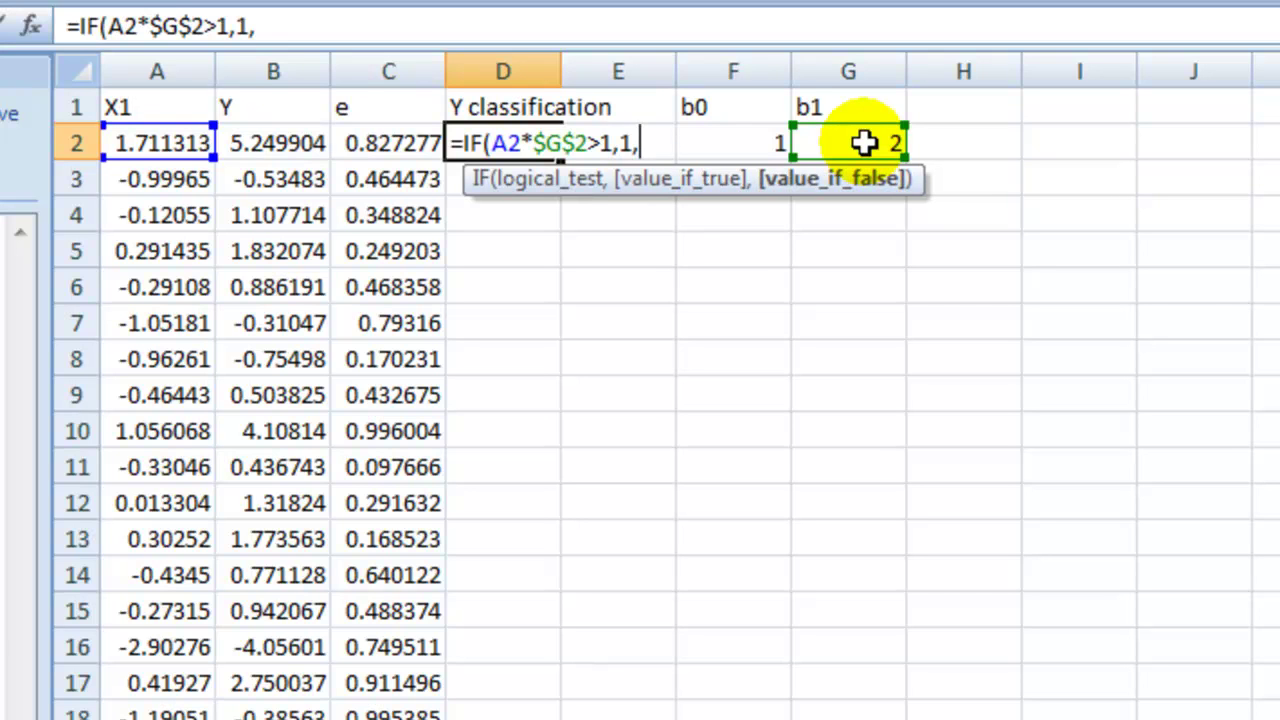
# - Complete =IF(A2*$G$2>1,1,0) in D2 and fill it down through D21
pyautogui.write('0)')
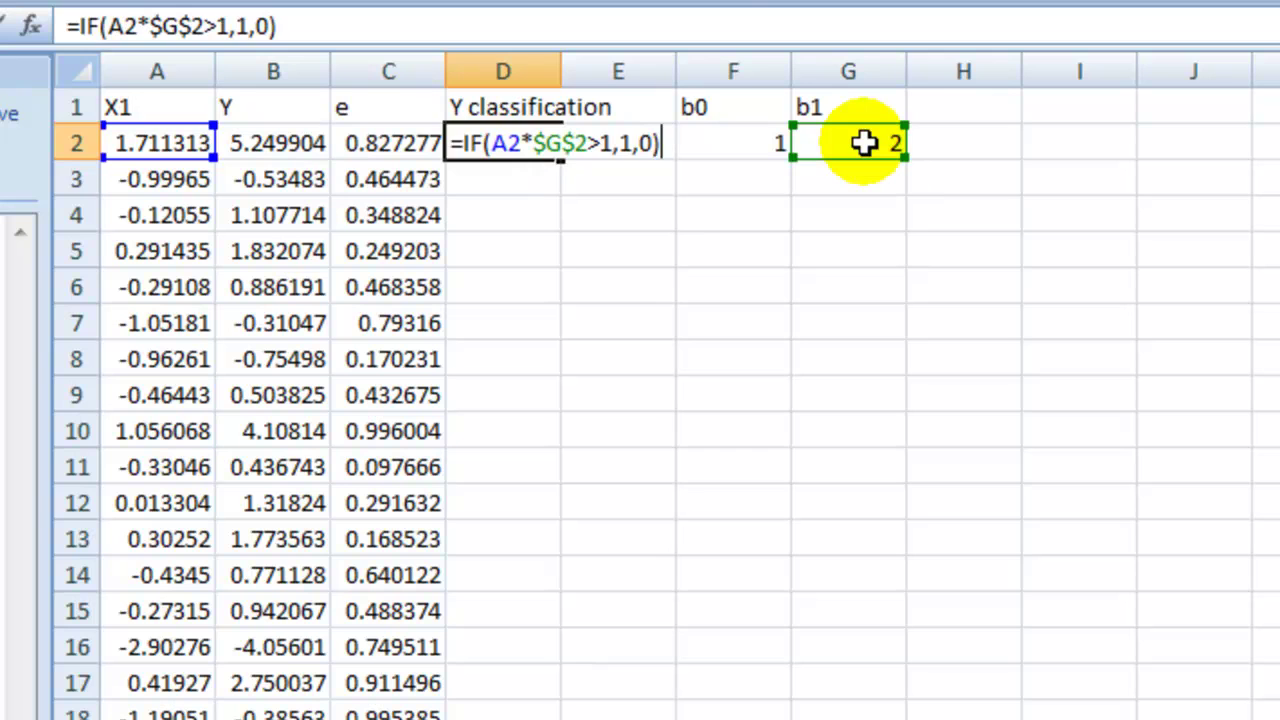
pyautogui.press('Return')
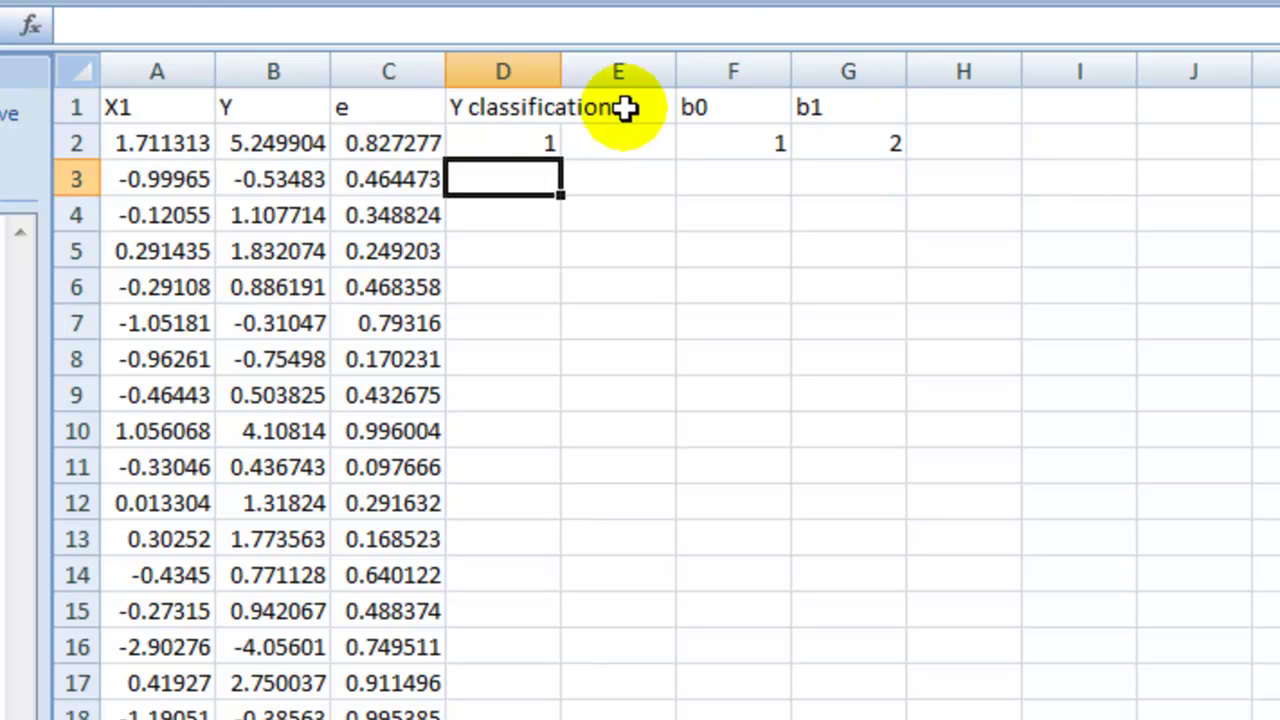
pyautogui.click(523, 146)
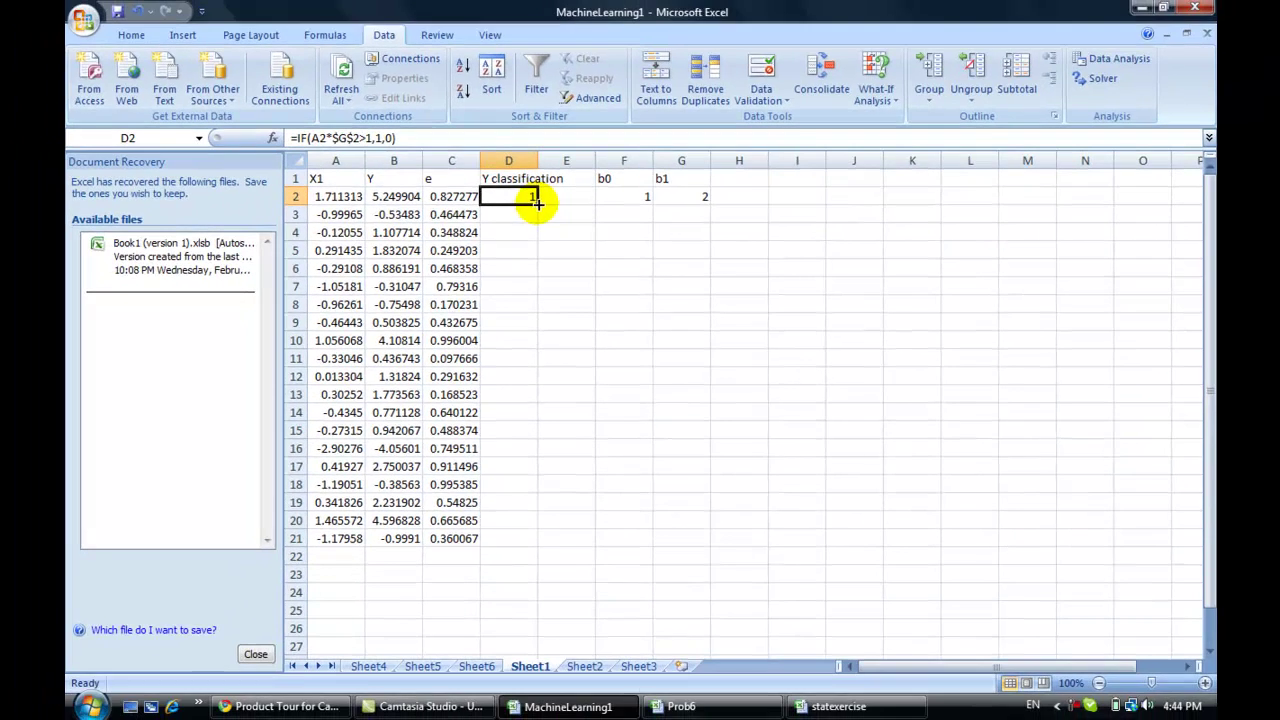
pyautogui.moveTo(546, 181); pyautogui.dragTo(546, 481)
pyautogui.moveTo(537, 417); pyautogui.dragTo(531, 540)
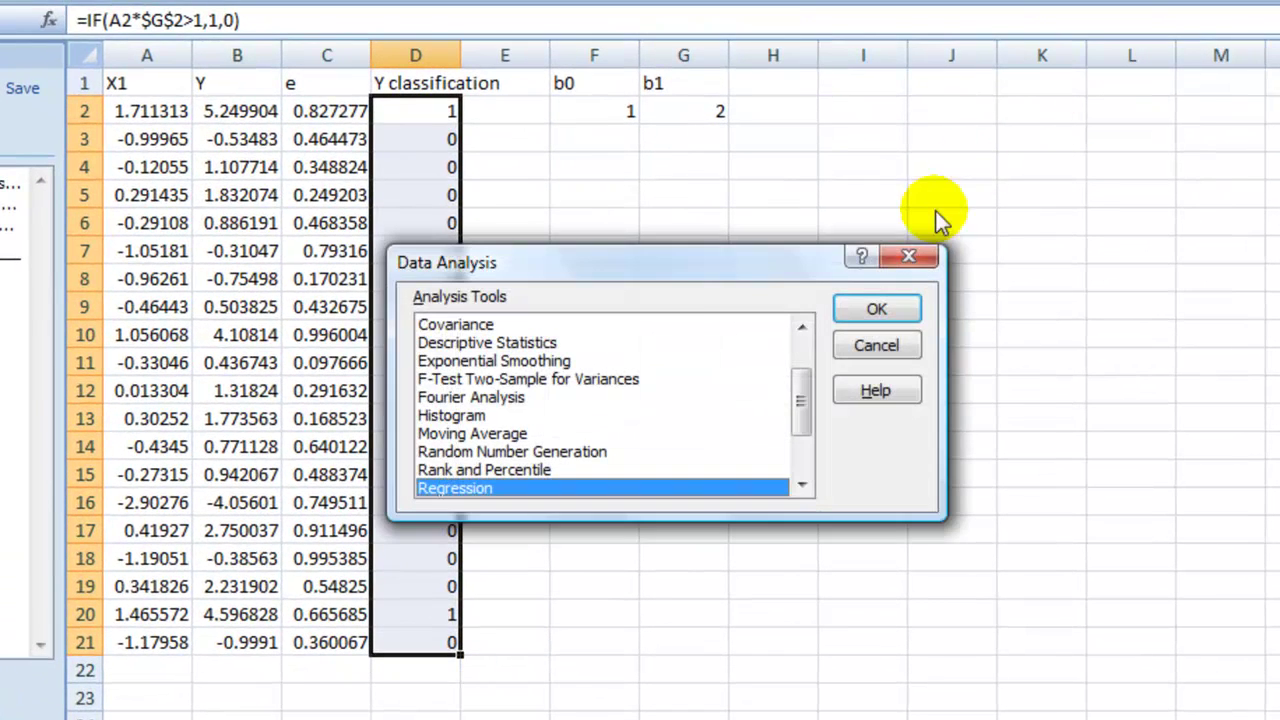
# - Run Regression with Y range $D$1:$D$21, X range $A$1:$A$21, Labels and Residuals ticked
pyautogui.click(870, 308)
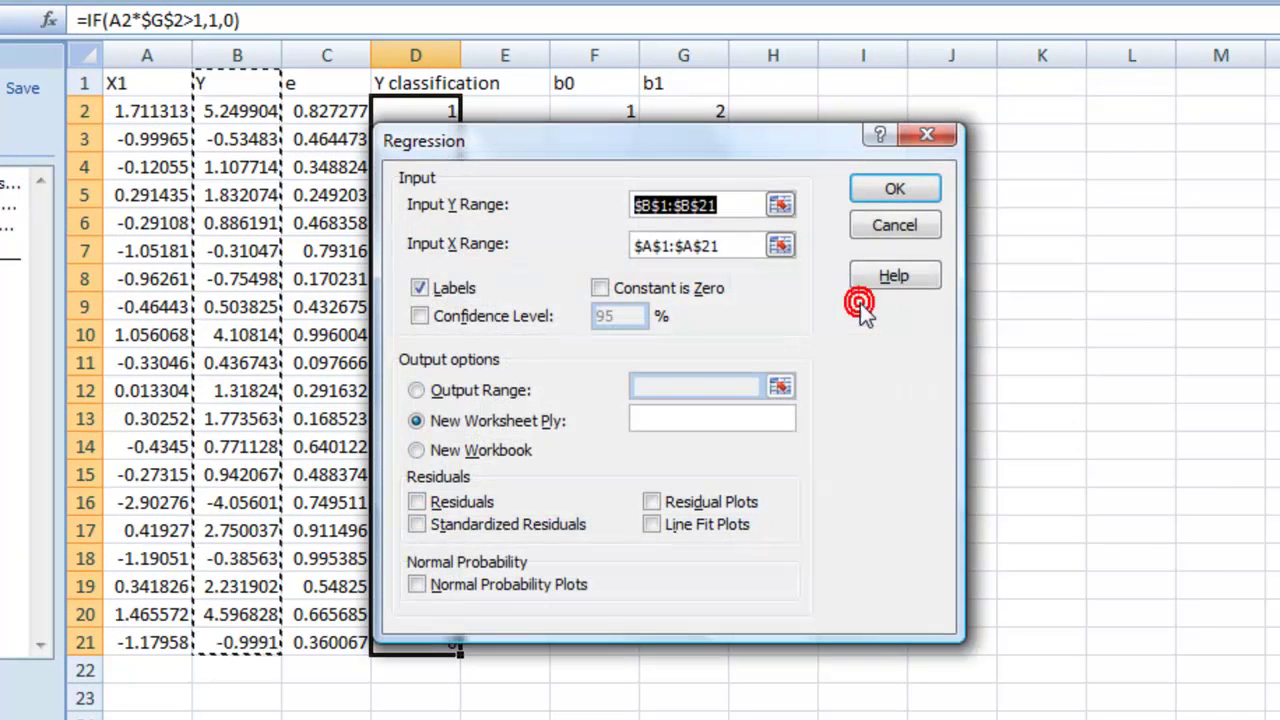
pyautogui.click(780, 204)
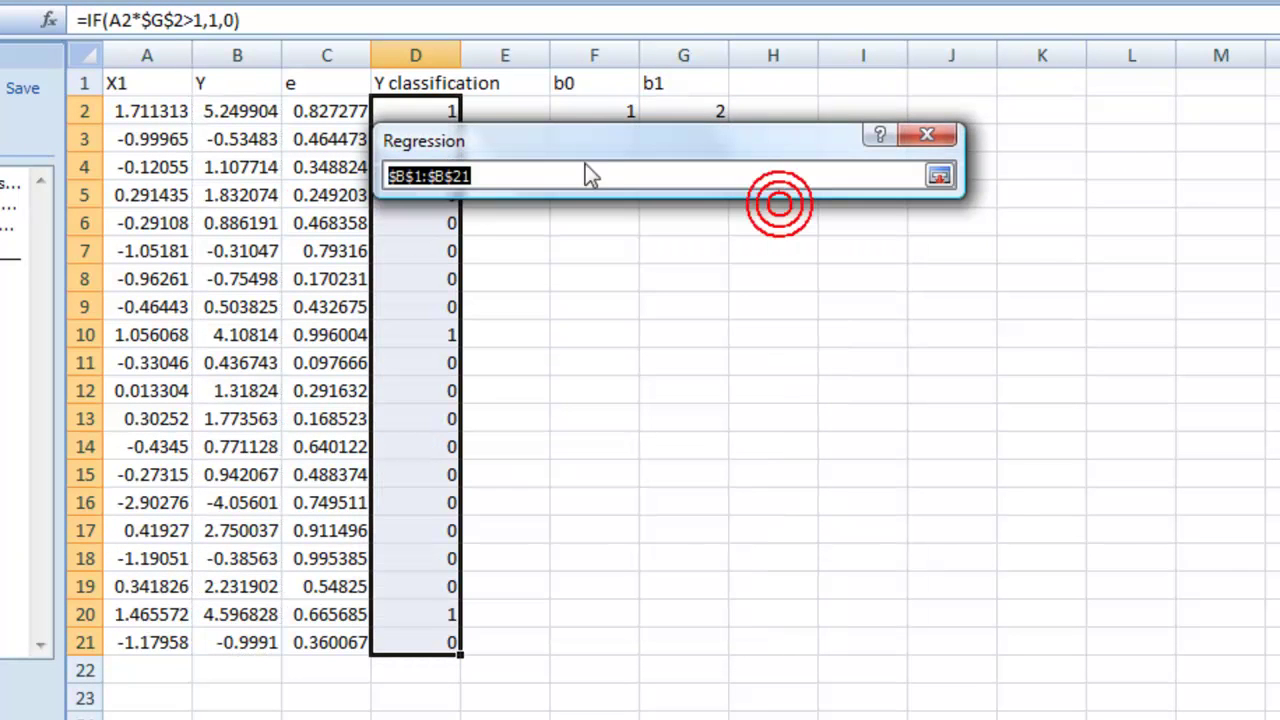
pyautogui.moveTo(425, 85); pyautogui.dragTo(414, 640)
pyautogui.click(942, 177)
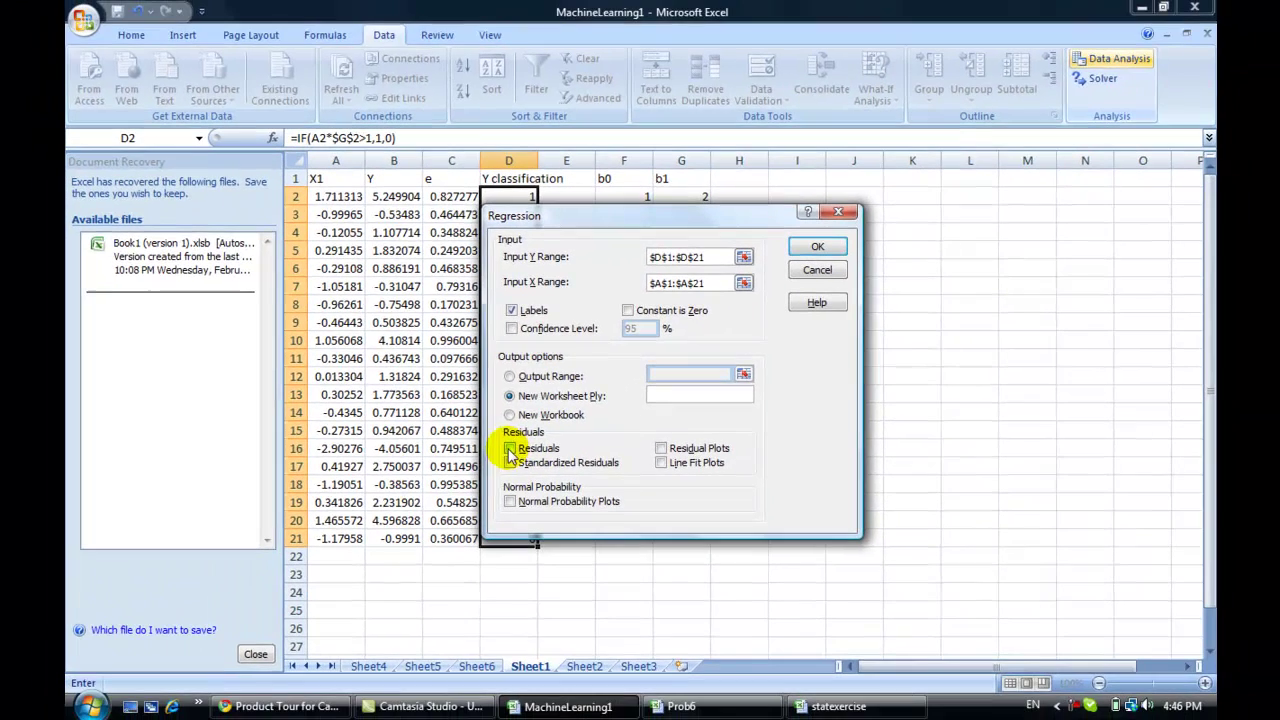
pyautogui.click(464, 477)
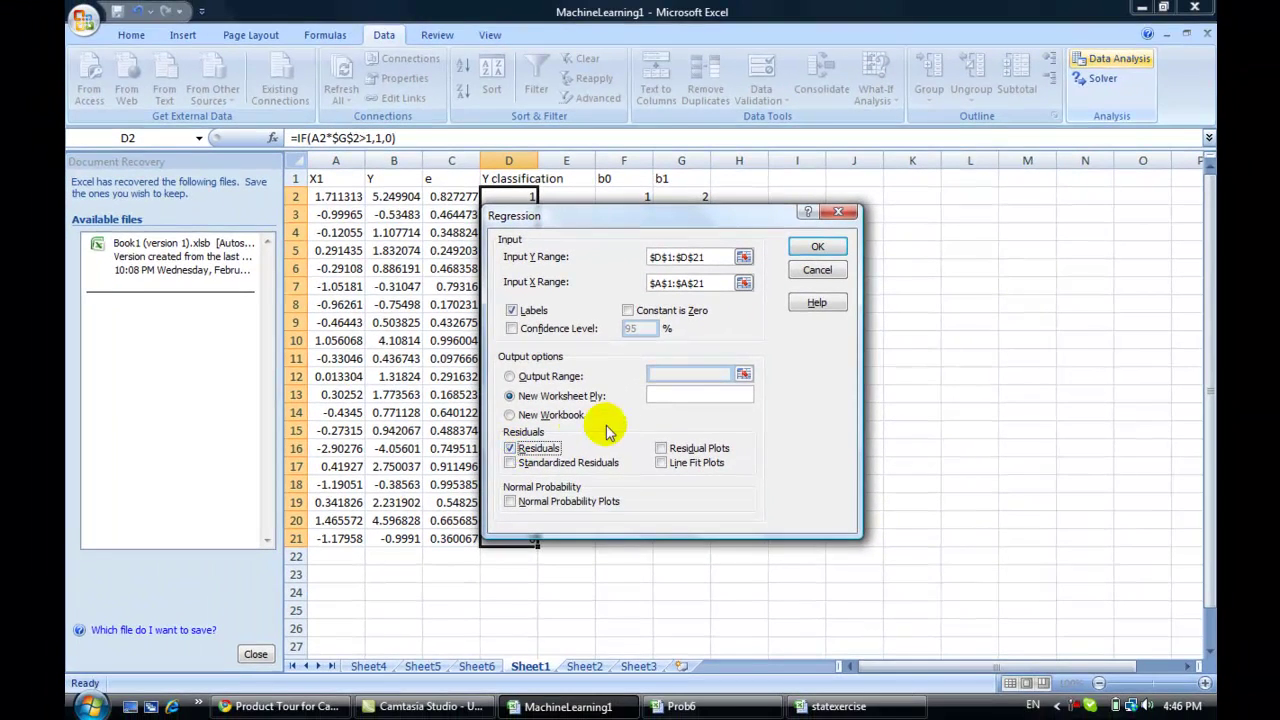
pyautogui.click(812, 246)
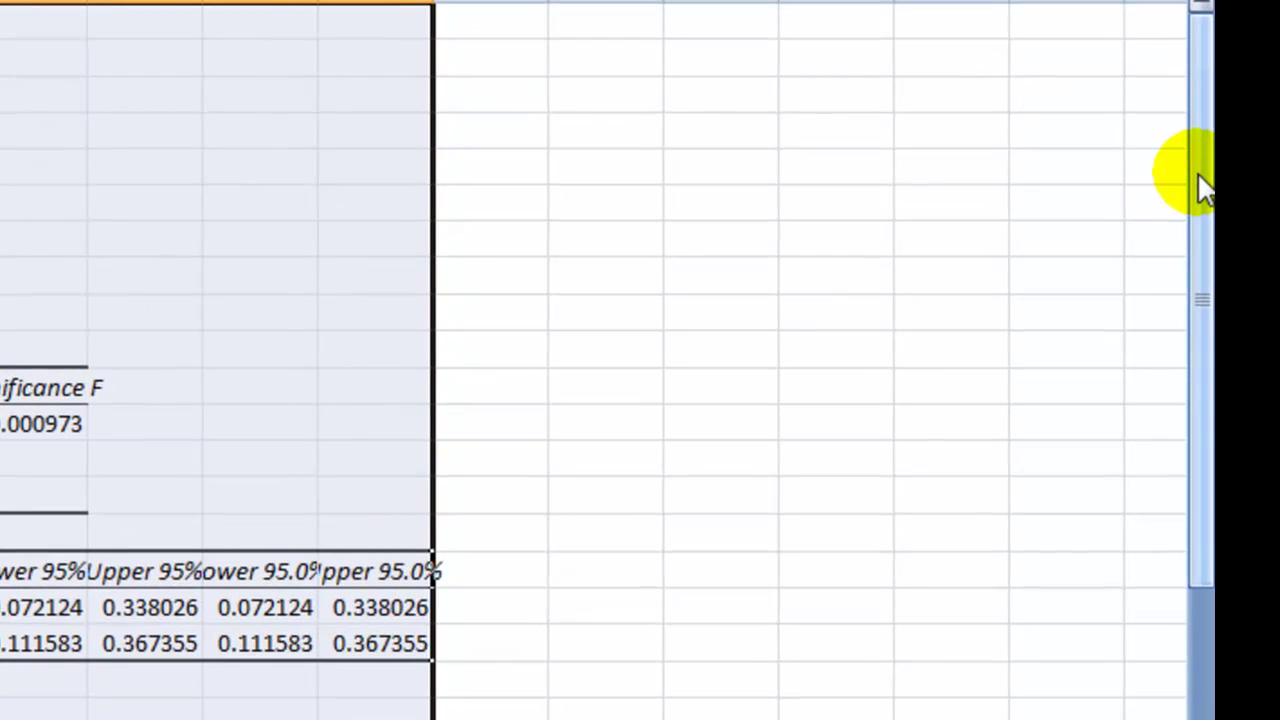
# - Copy the Predicted Y classification column B24:B44 from Sheet7's residual output
pyautogui.moveTo(1198, 175); pyautogui.dragTo(1194, 291)
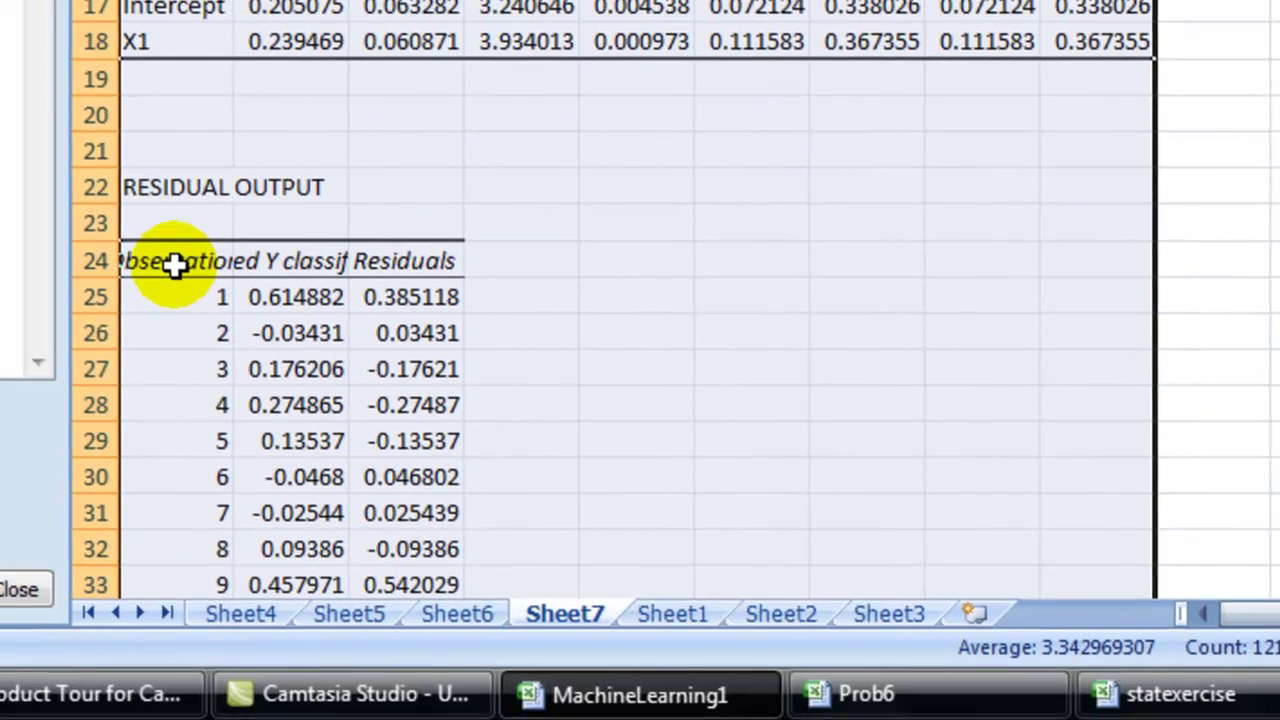
pyautogui.click(175, 262)
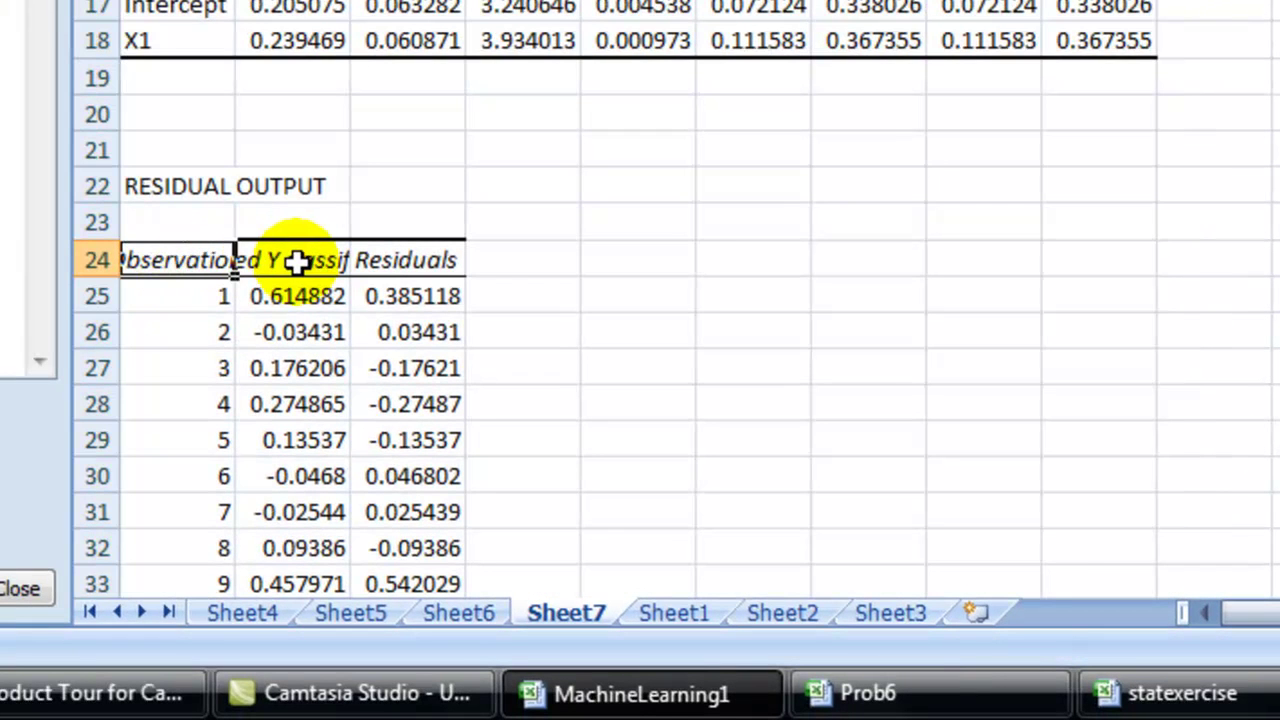
pyautogui.moveTo(297, 262); pyautogui.dragTo(265, 542)
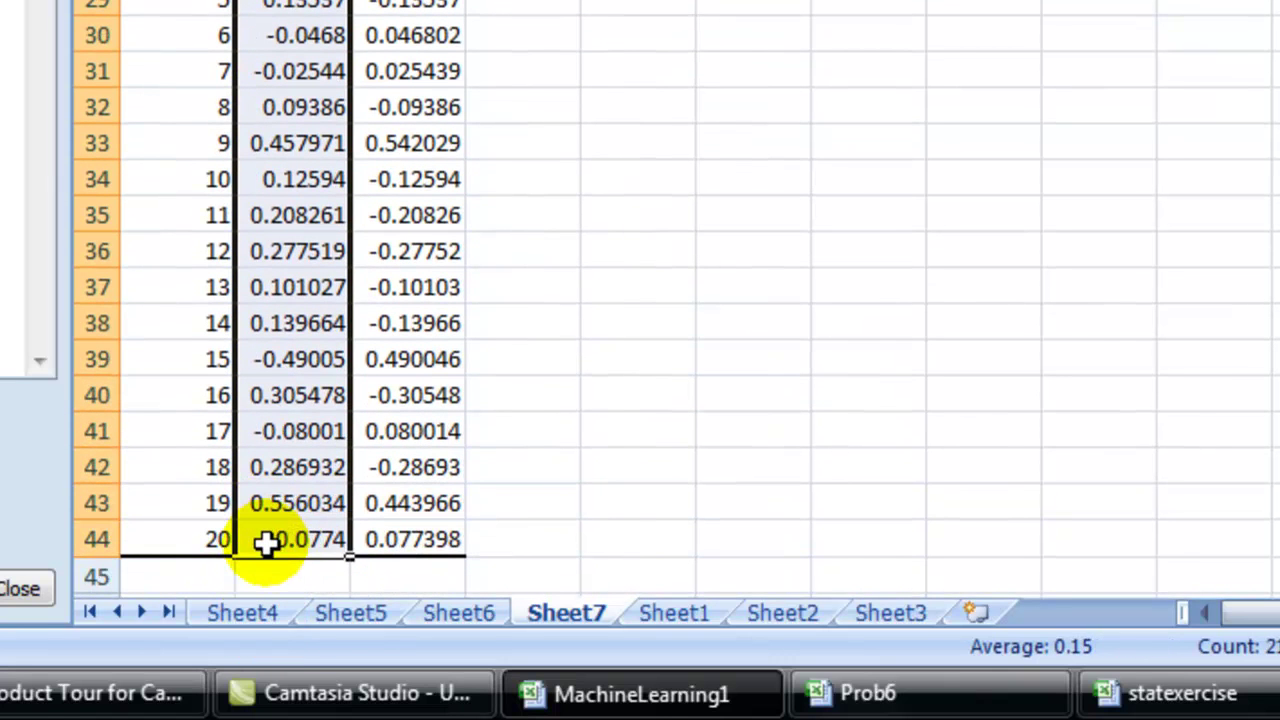
pyautogui.hotkey('ctrl', 'c')
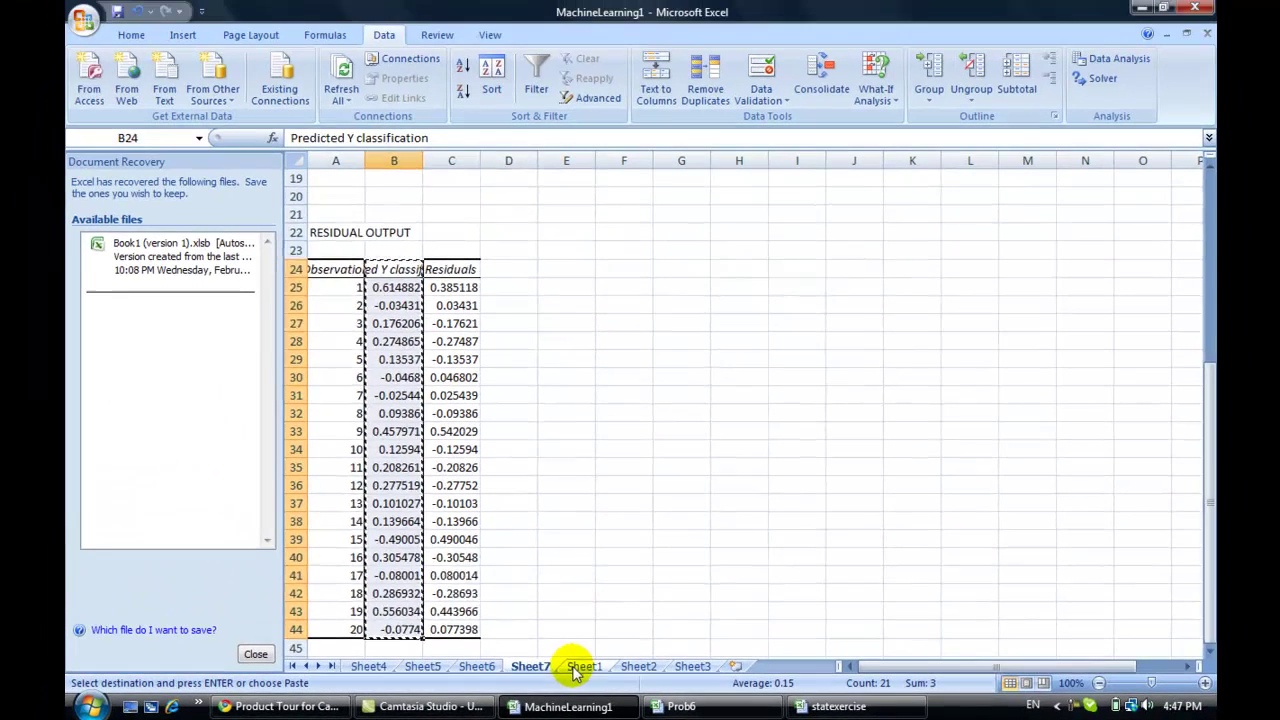
# - Paste the Predicted Y classification values into column E of Sheet1, starting at E1
pyautogui.click(650, 620)
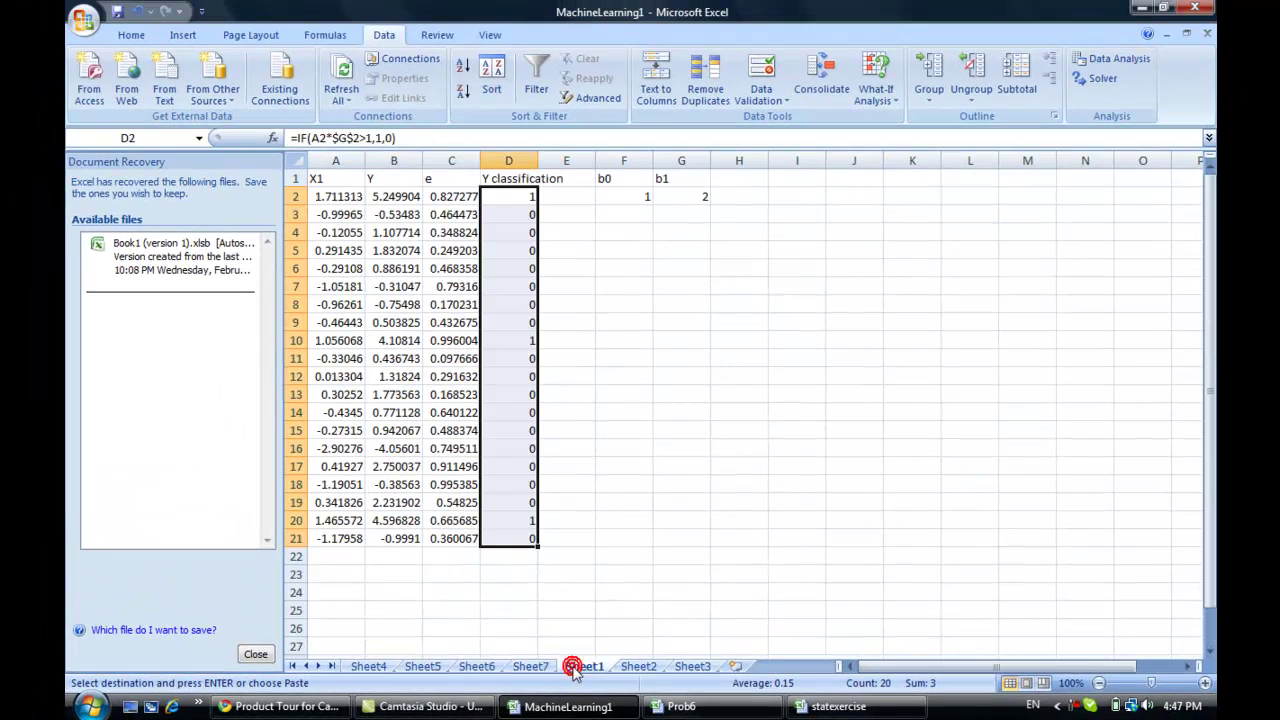
pyautogui.click(577, 183)
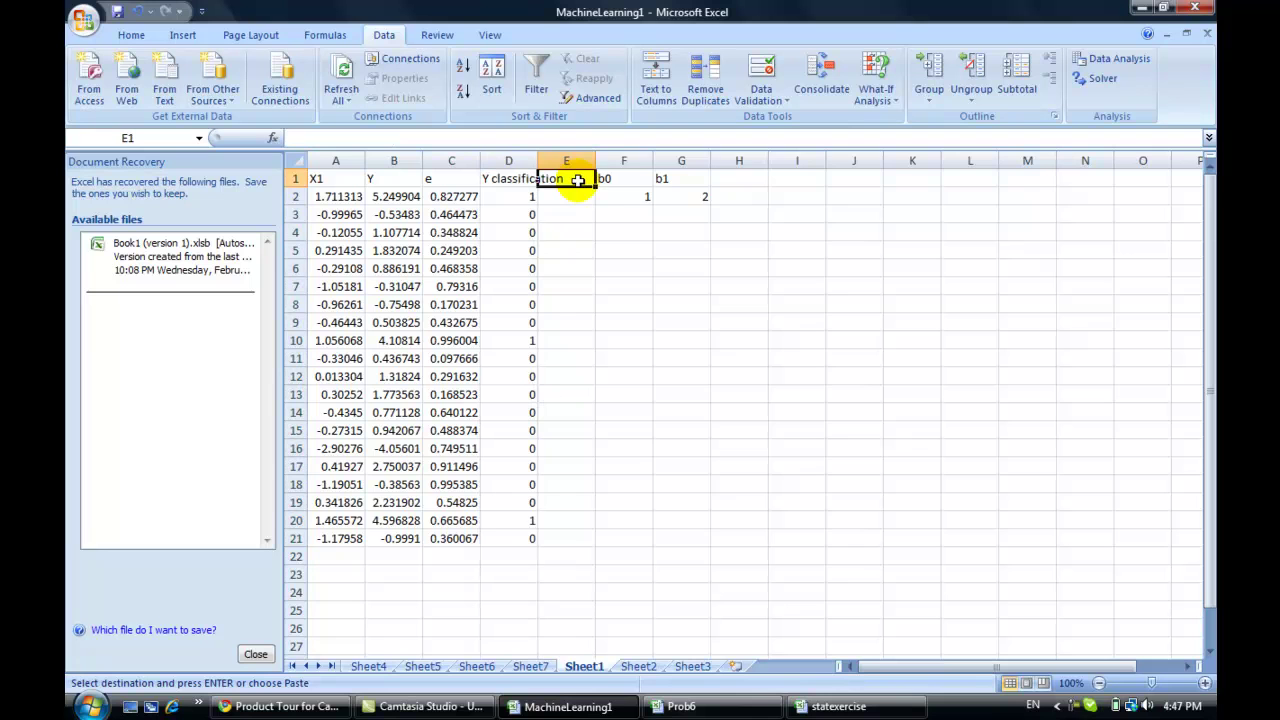
pyautogui.rightClick(577, 180)
pyautogui.click(604, 232)
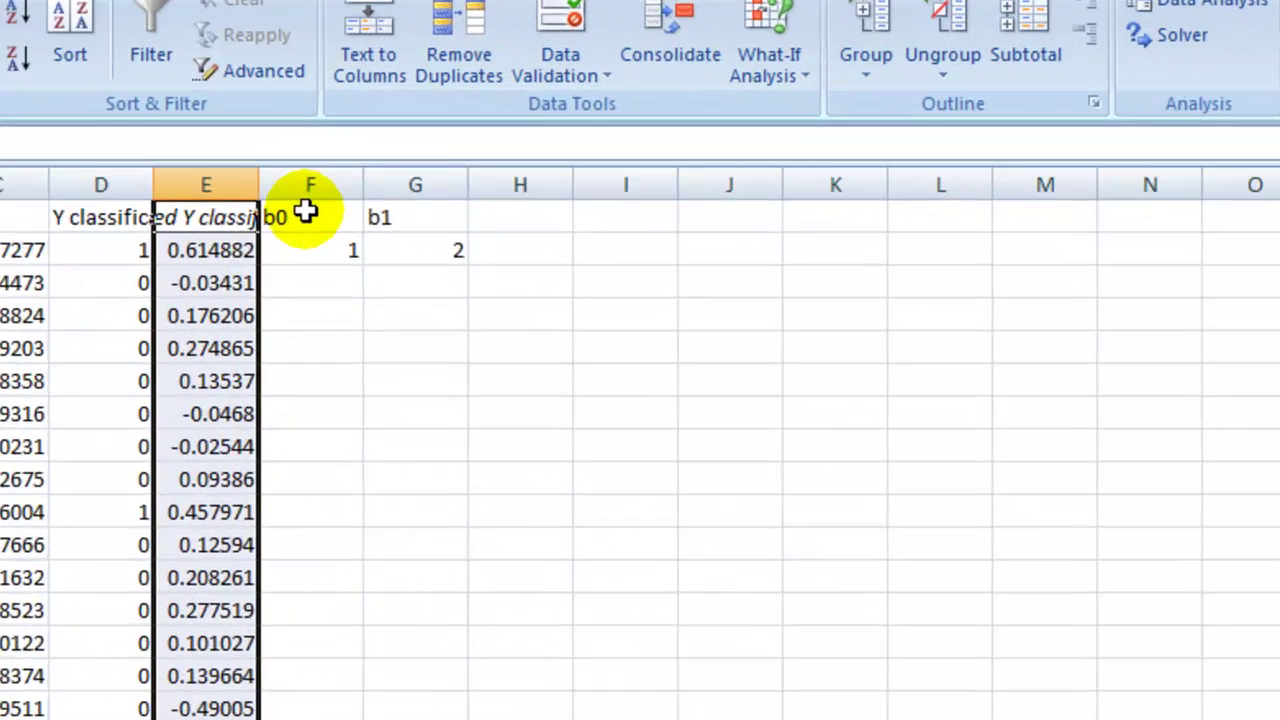
# - Insert five blank columns F:J so b0 and b1 move to K:L
pyautogui.moveTo(305, 212); pyautogui.dragTo(249, 237)
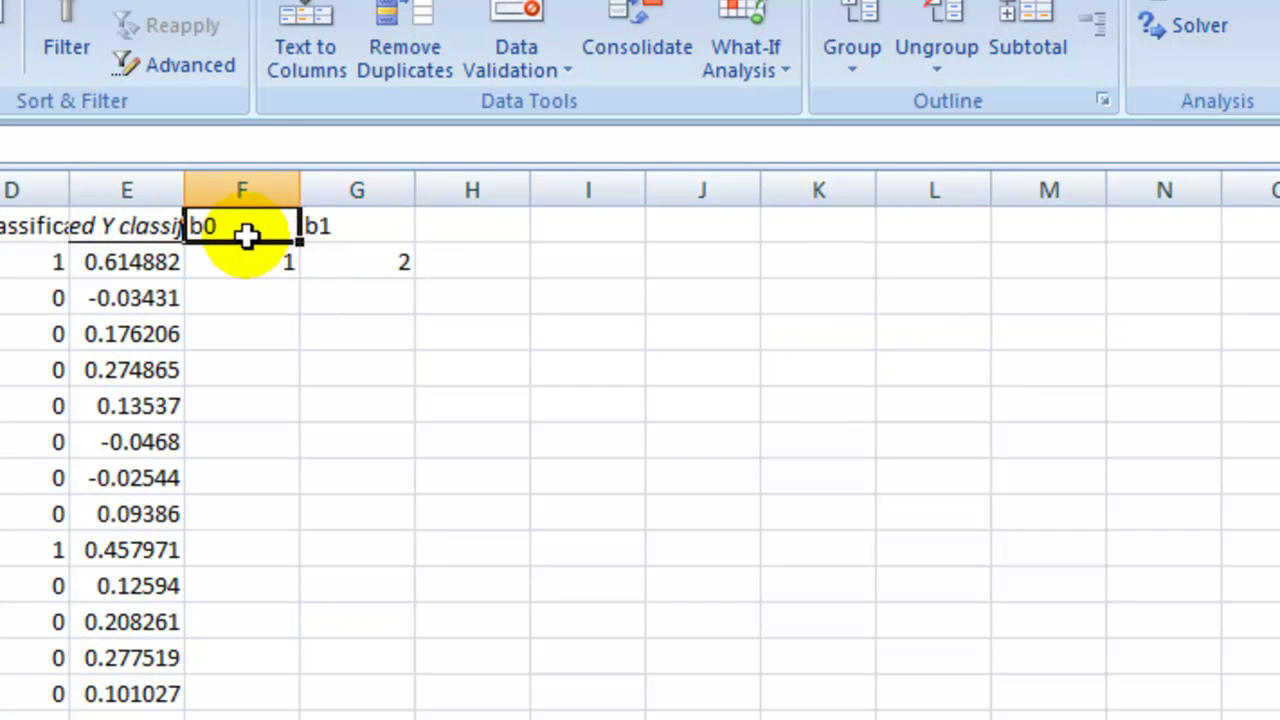
pyautogui.click(240, 172)
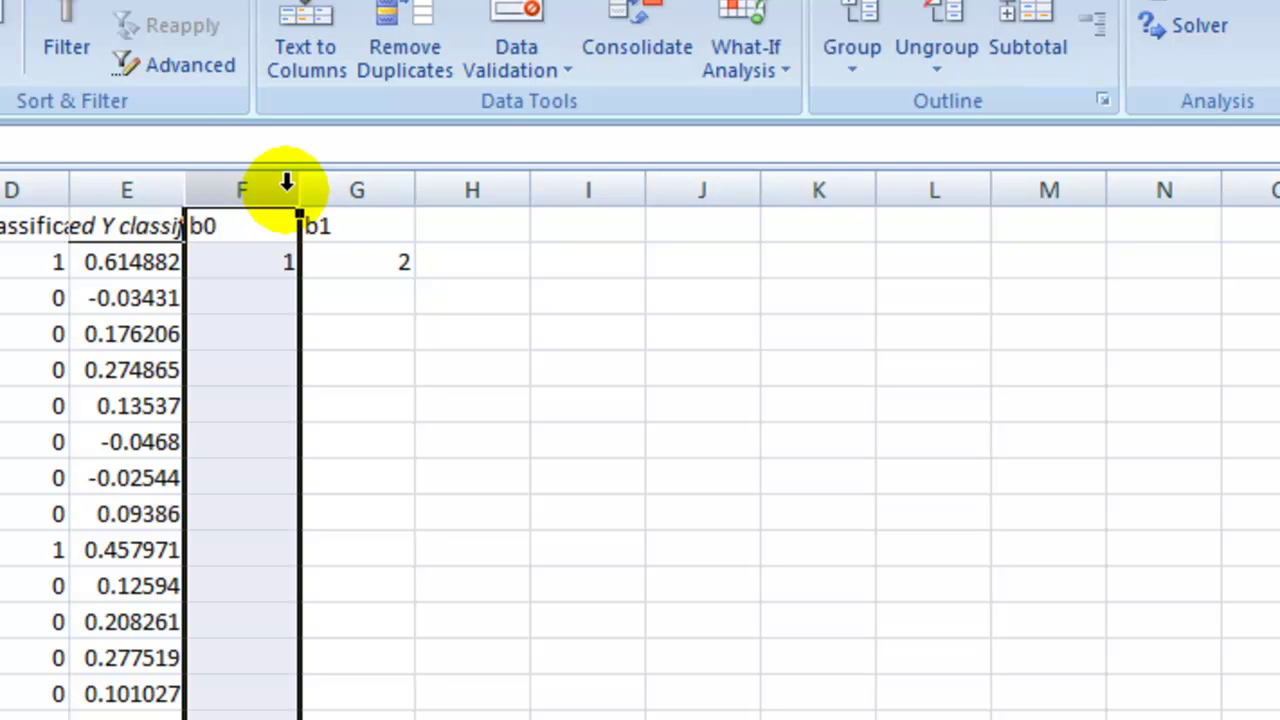
pyautogui.moveTo(286, 186); pyautogui.dragTo(667, 165)
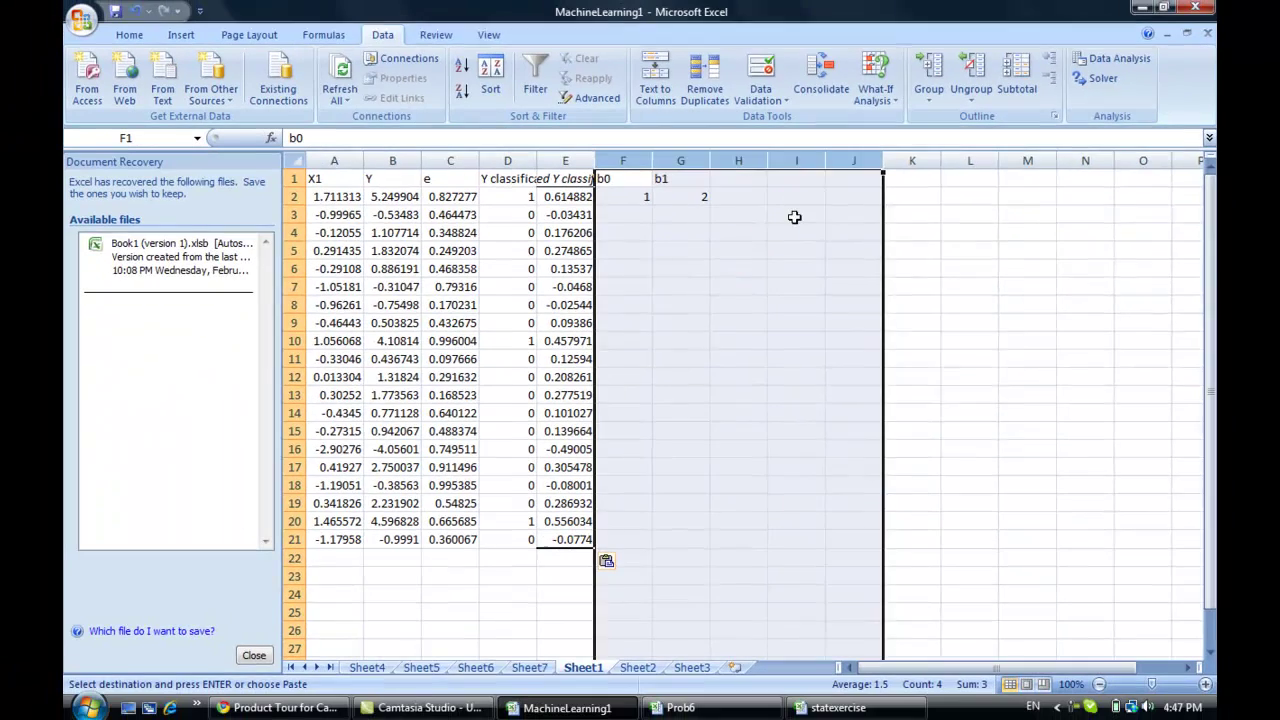
pyautogui.rightClick(590, 310)
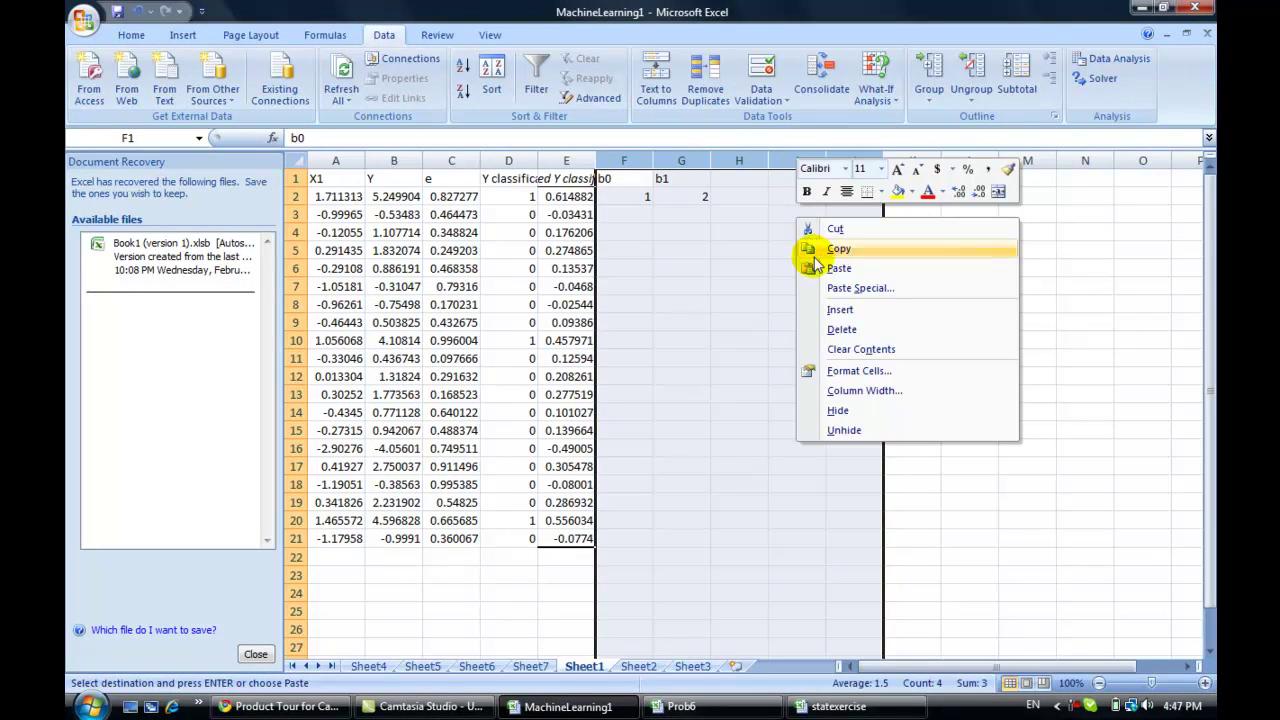
pyautogui.click(838, 310)
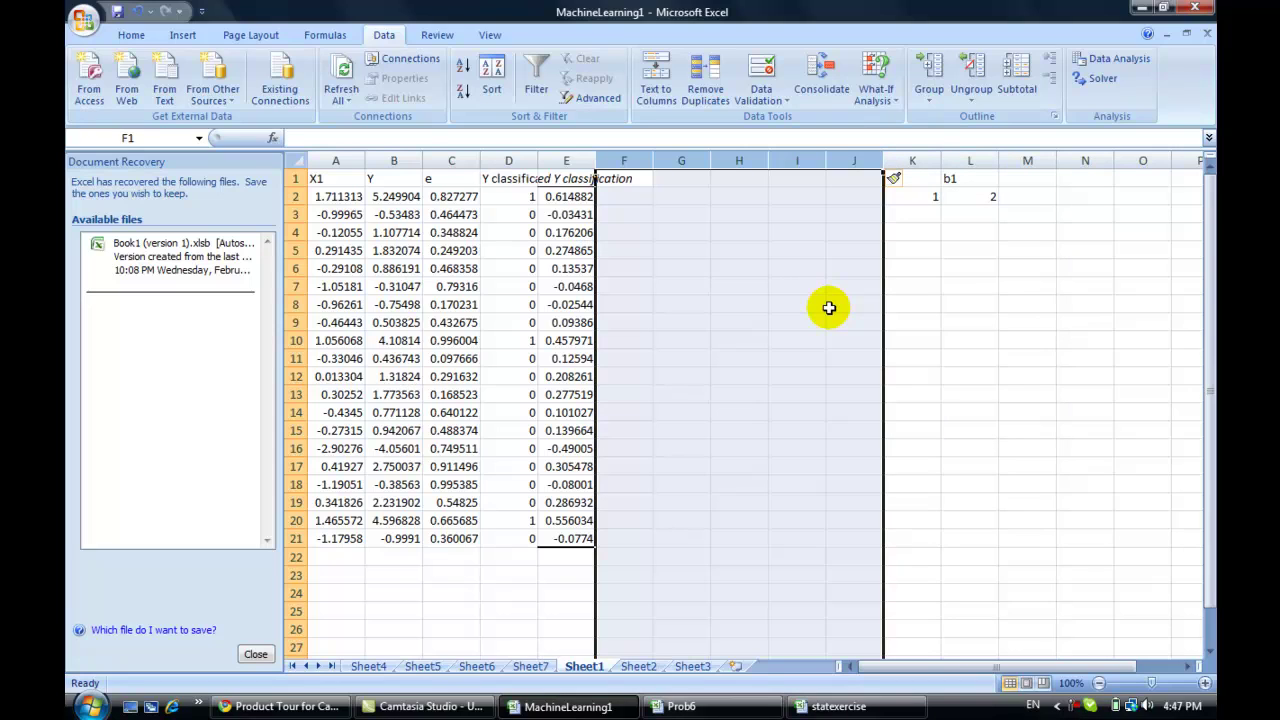
# - Copy D2's classification formula into F2 as =IF(A2*$L$2>1,1,0), ready for editing
pyautogui.click(570, 178)
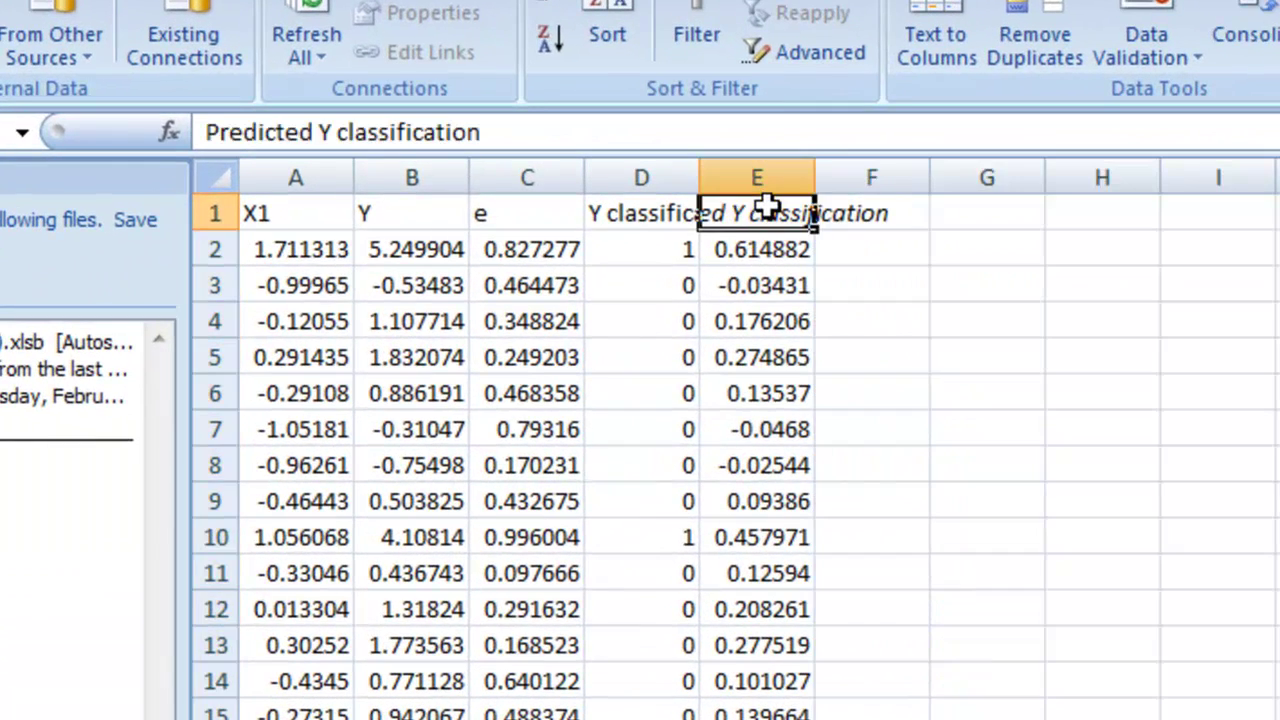
pyautogui.click(765, 207)
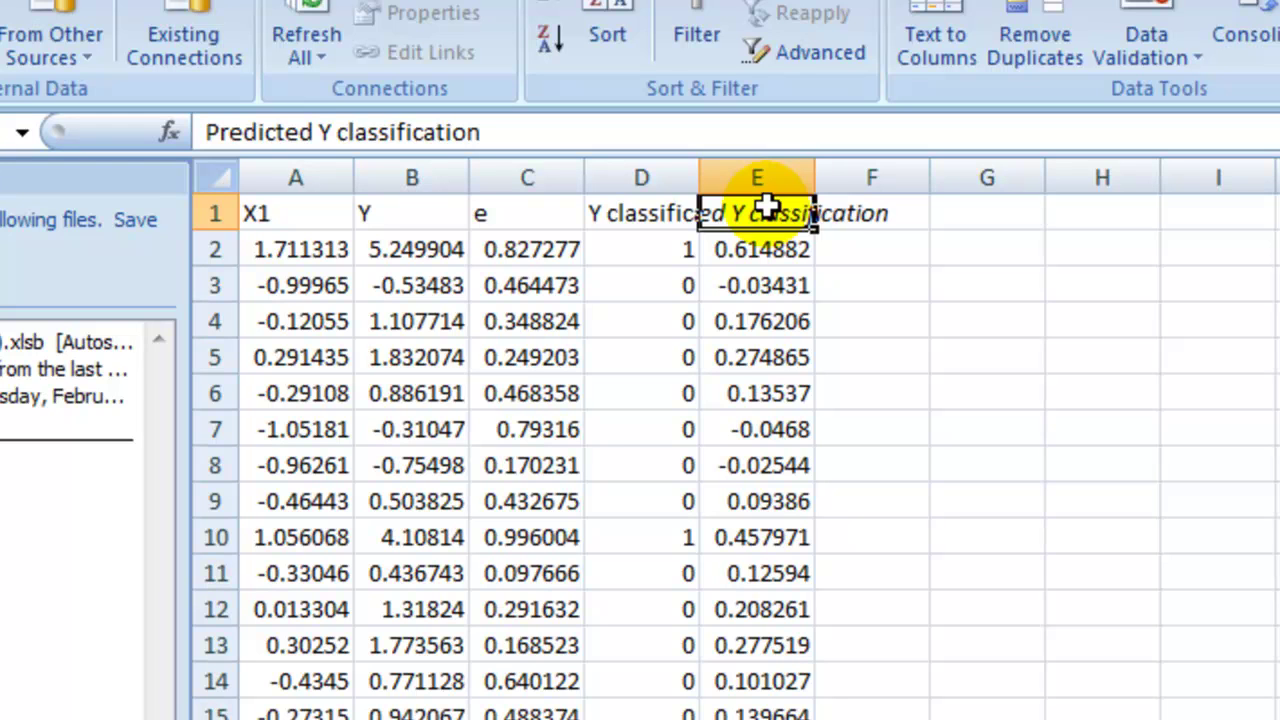
pyautogui.press('Down')
pyautogui.press('Left')
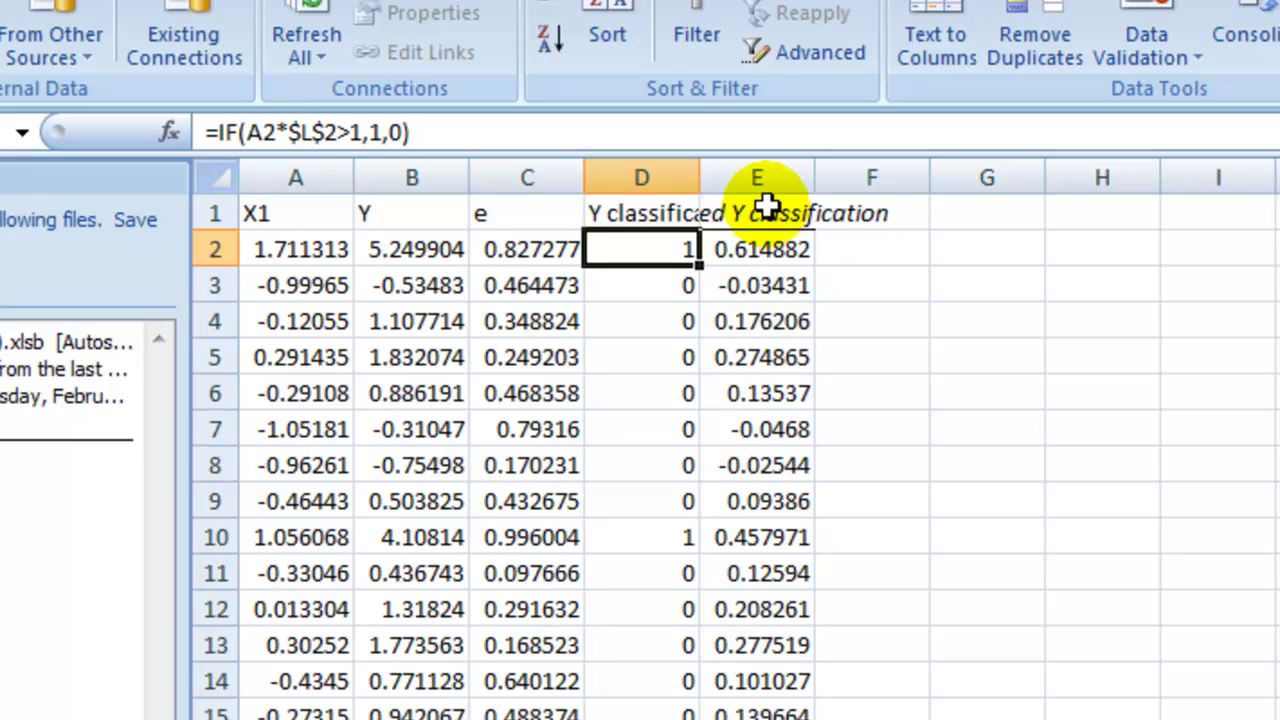
pyautogui.moveTo(495, 135); pyautogui.dragTo(175, 133)
pyautogui.hotkey('ctrl', 'c')
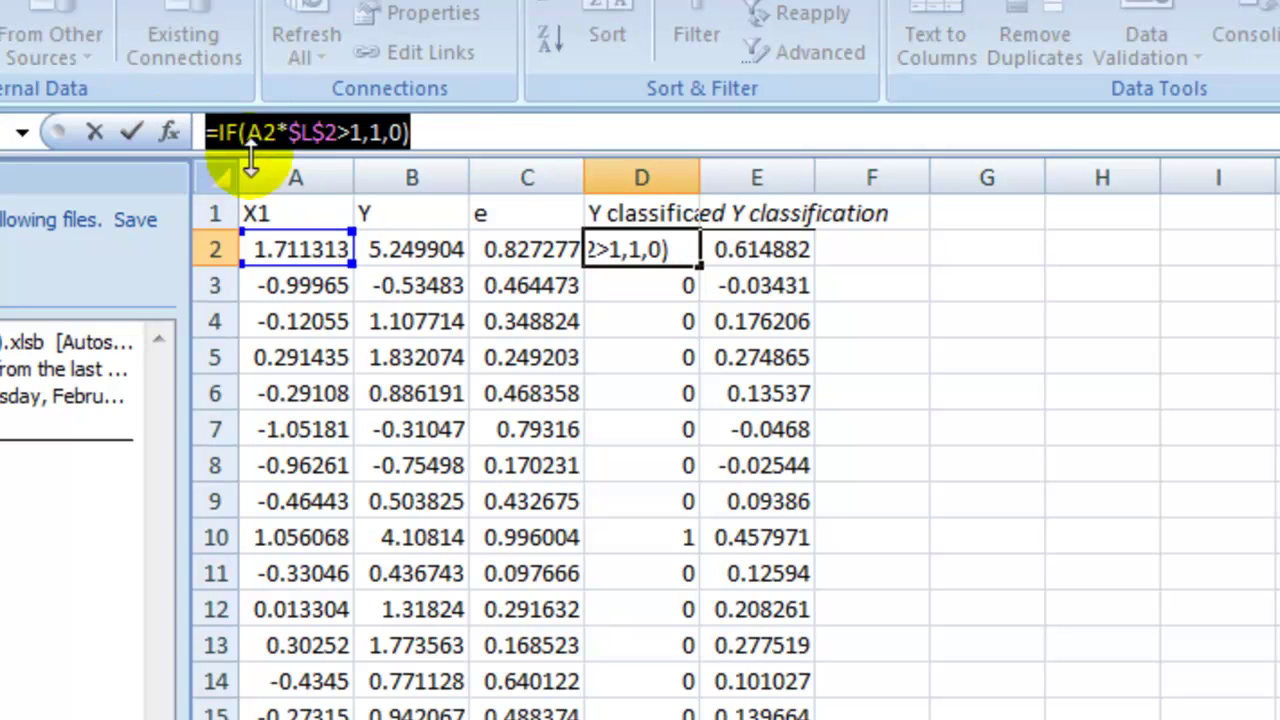
pyautogui.click(463, 136)
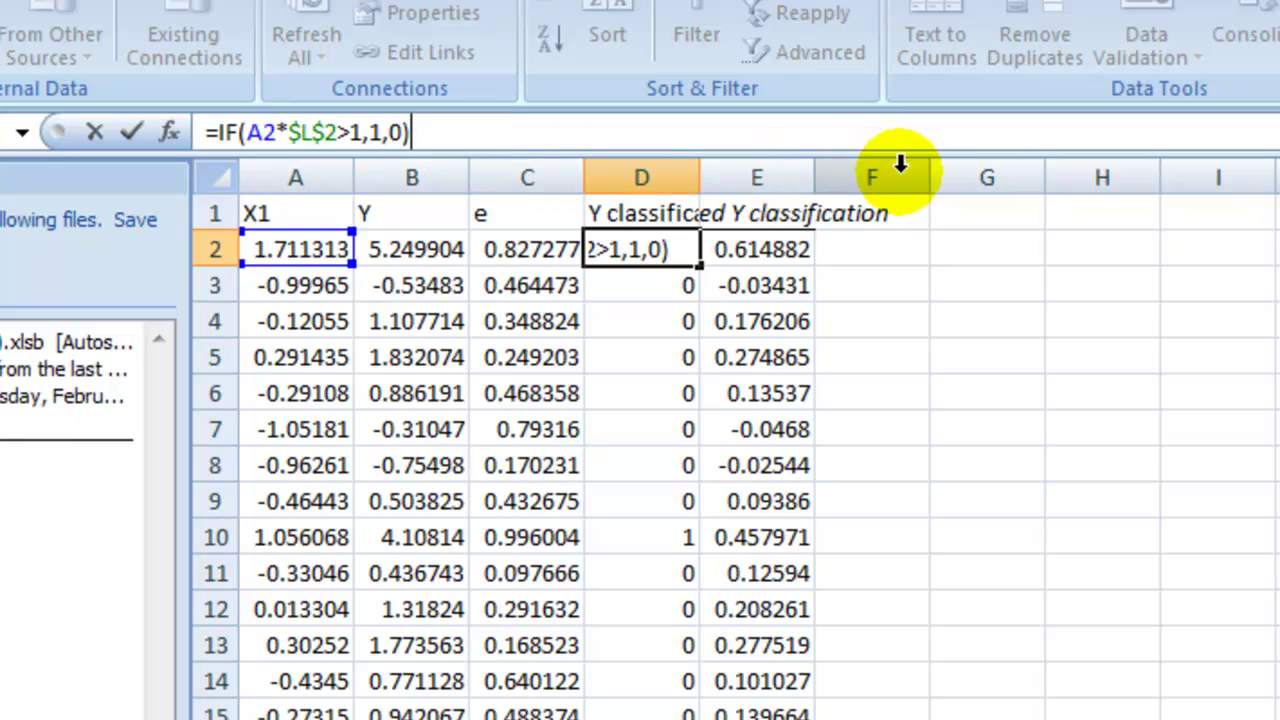
pyautogui.click(891, 242)
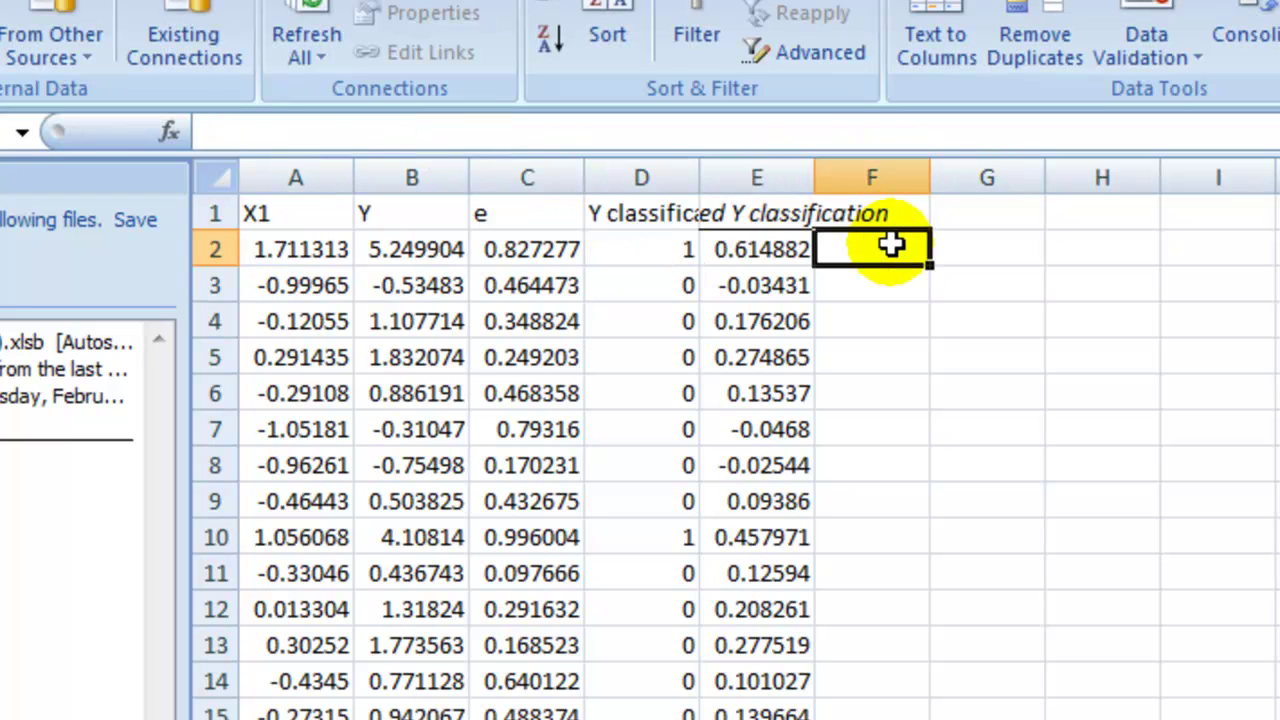
pyautogui.hotkey('ctrl', 'v')
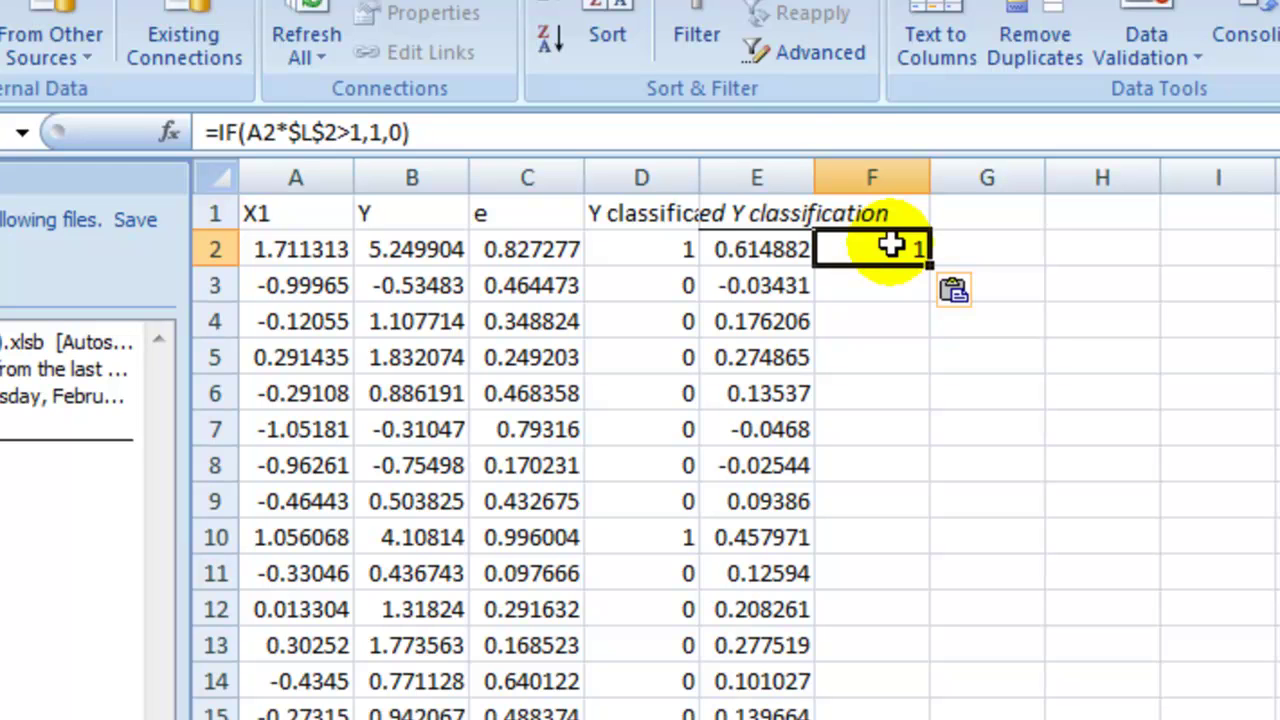
pyautogui.click(868, 132)
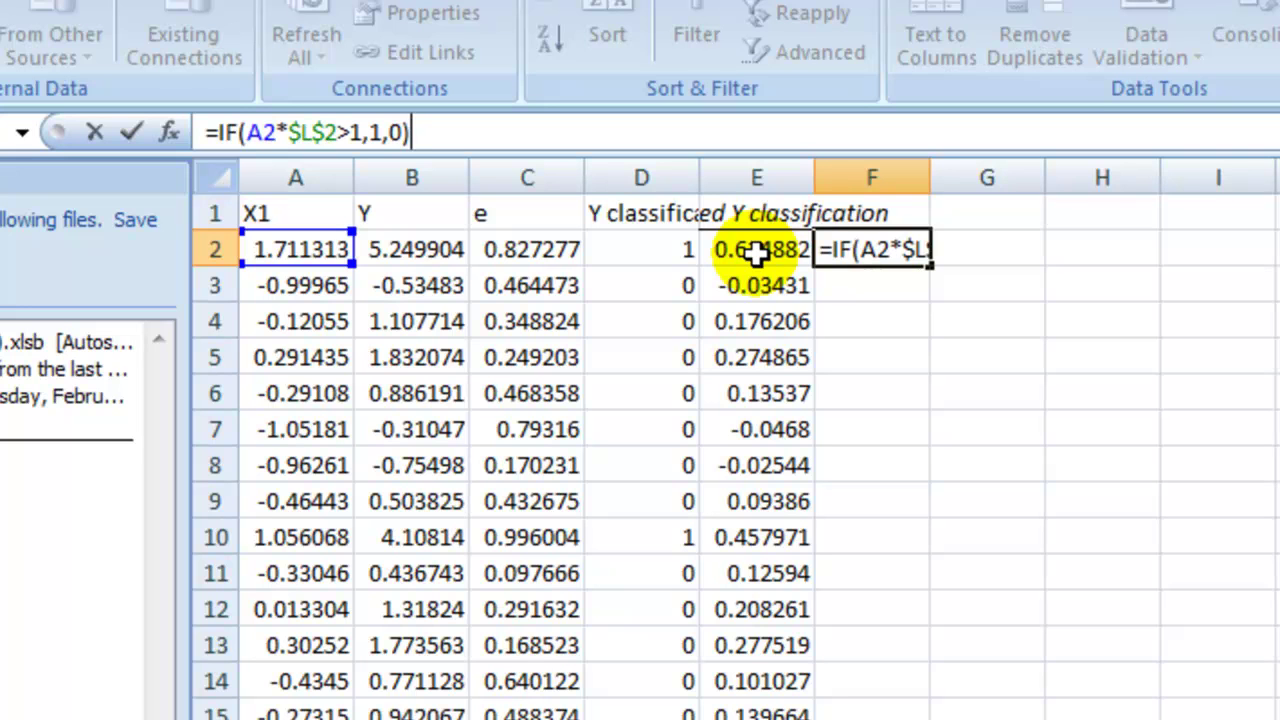
# - Change F2's condition to a 1.5 threshold, dismissing the resulting circular reference warning
pyautogui.click(877, 246)
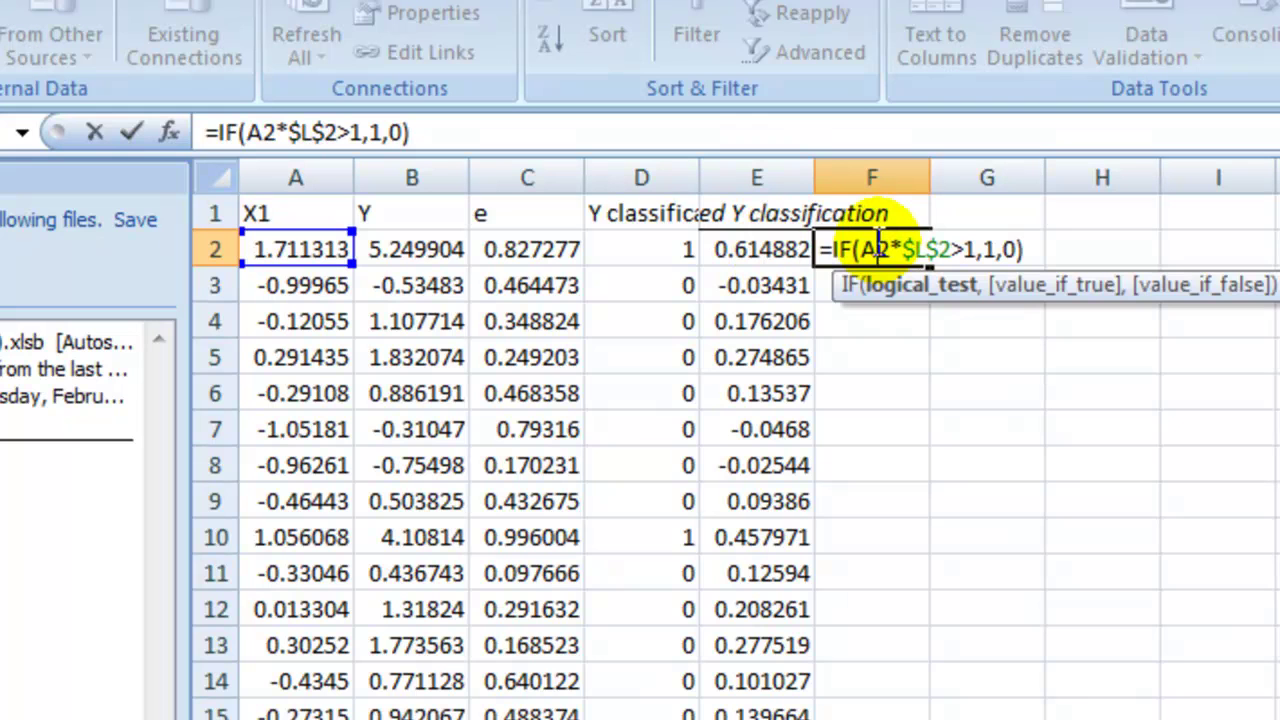
pyautogui.press('Right')
pyautogui.press('Right')
pyautogui.press('Right')
pyautogui.press('Right')
pyautogui.press('Right')
pyautogui.press('Right')
pyautogui.press('BackSpace')
pyautogui.press('BackSpace')
pyautogui.press('BackSpace')
pyautogui.press('BackSpace')
pyautogui.press('BackSpace')
pyautogui.press('BackSpace')
pyautogui.press('BackSpace')
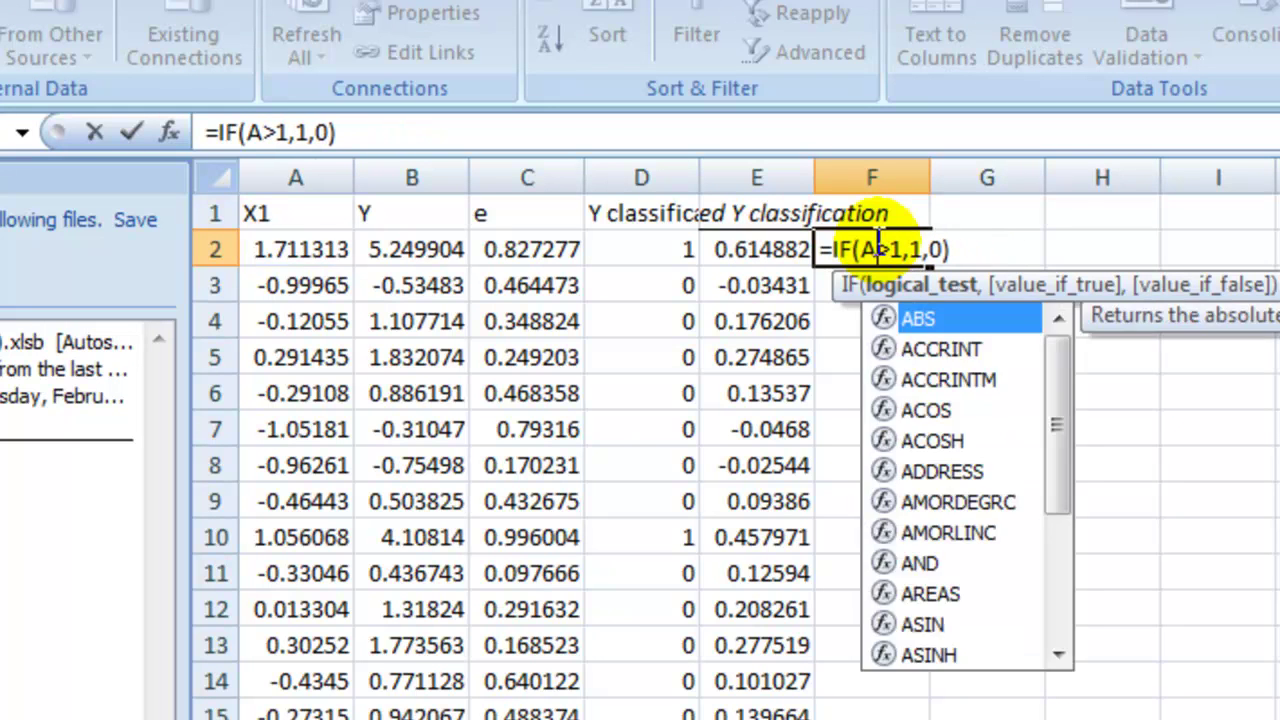
pyautogui.click(757, 252)
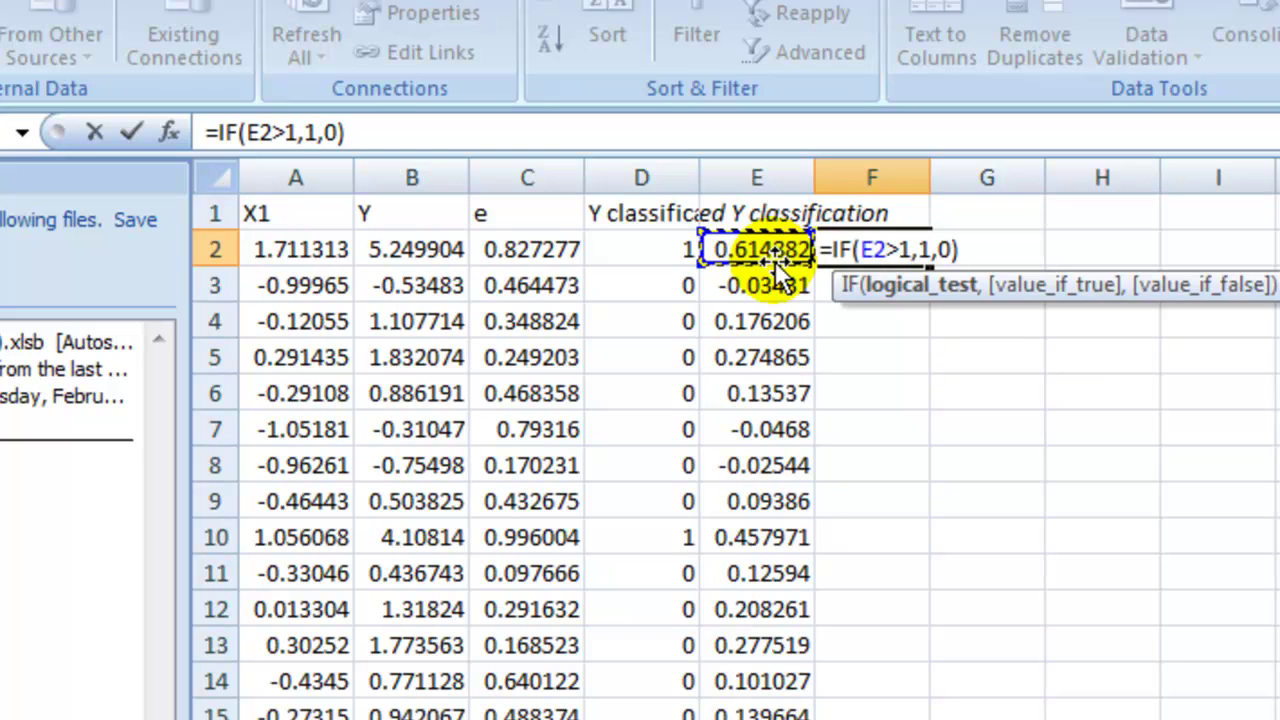
pyautogui.press('Right')
pyautogui.press('Right')
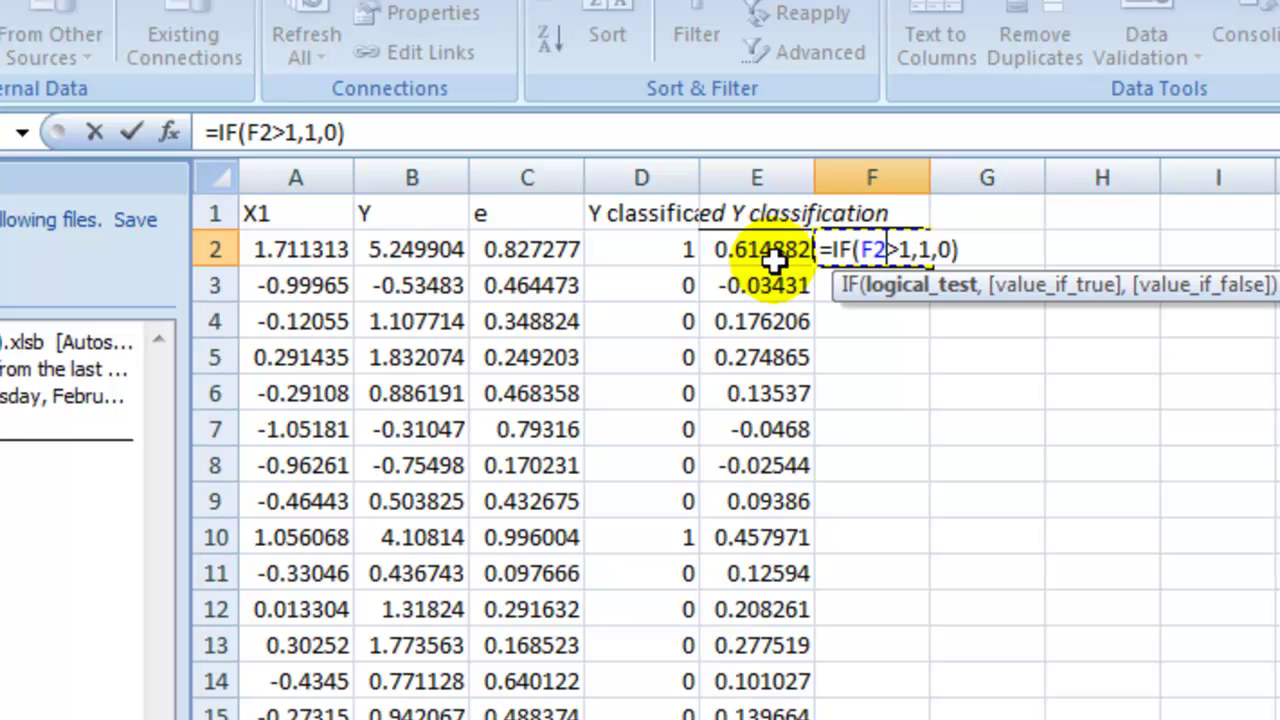
pyautogui.press('Left')
pyautogui.click(906, 249)
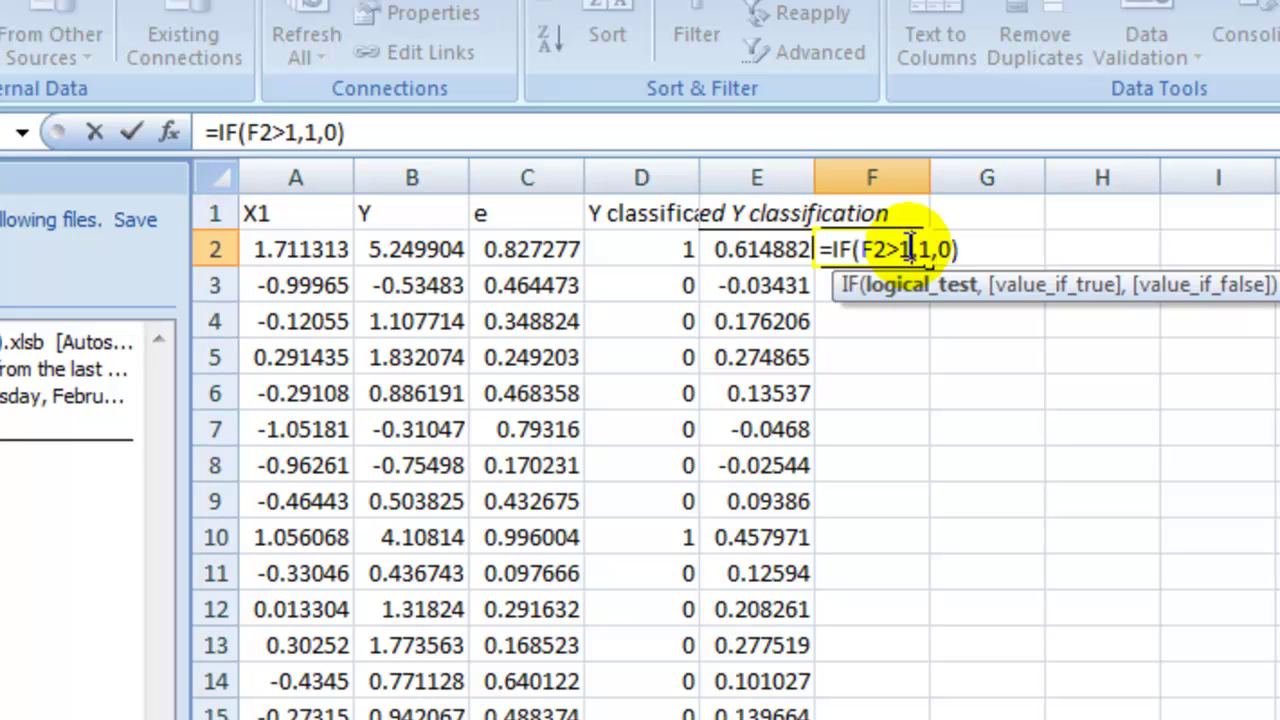
pyautogui.press('BackSpace')
pyautogui.write('1.5')
pyautogui.press('Return')
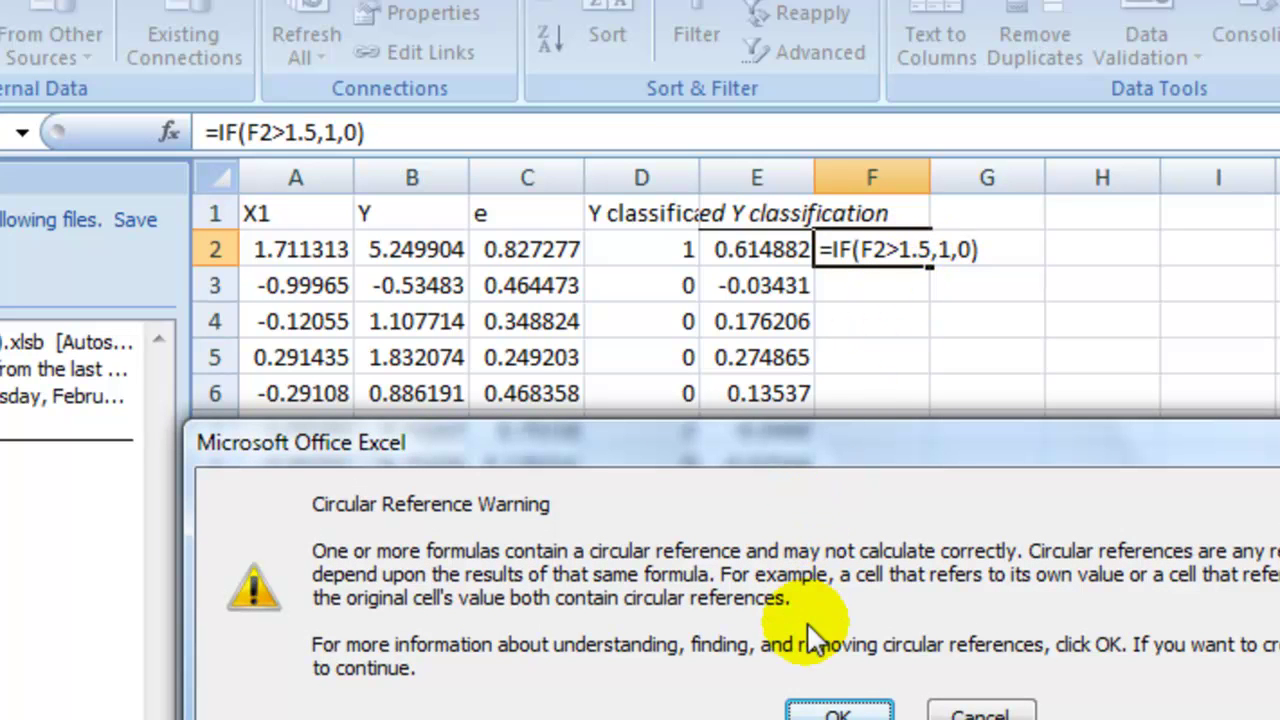
pyautogui.click(828, 712)
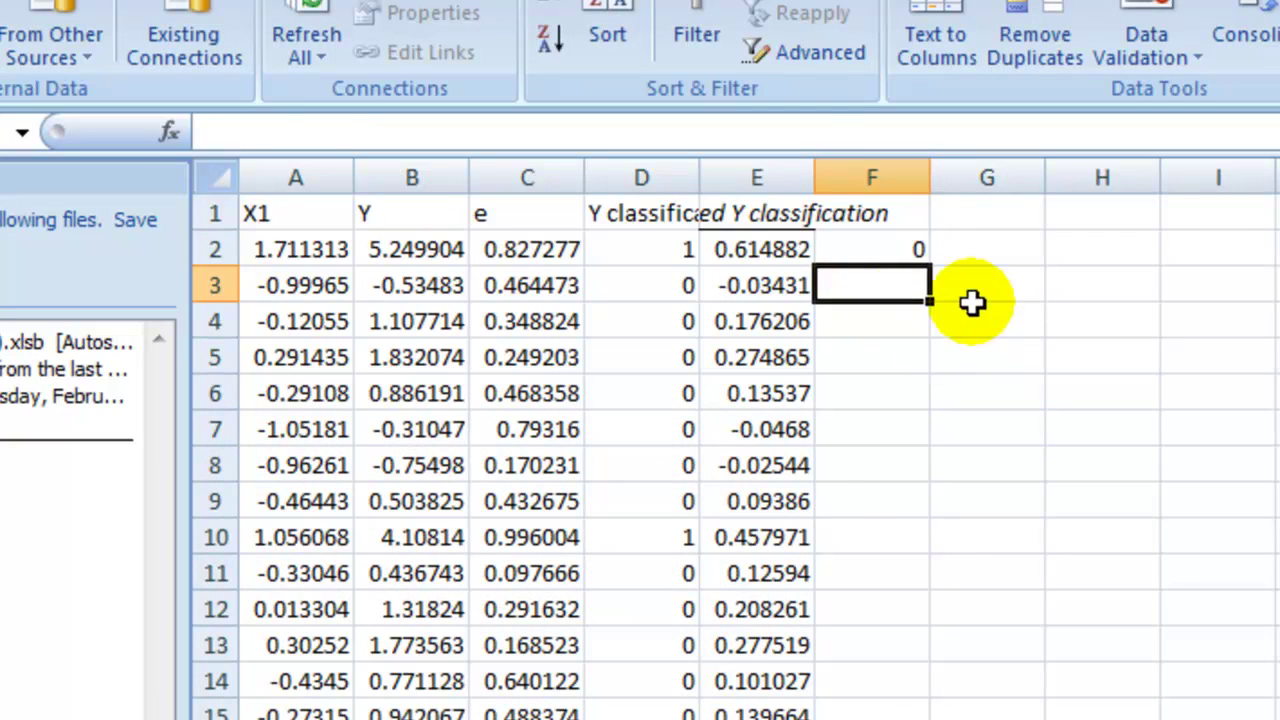
# - Correct F2 to =IF(E2>1.5,1,0) and fill it down column F
pyautogui.click(904, 250)
pyautogui.press('F2')
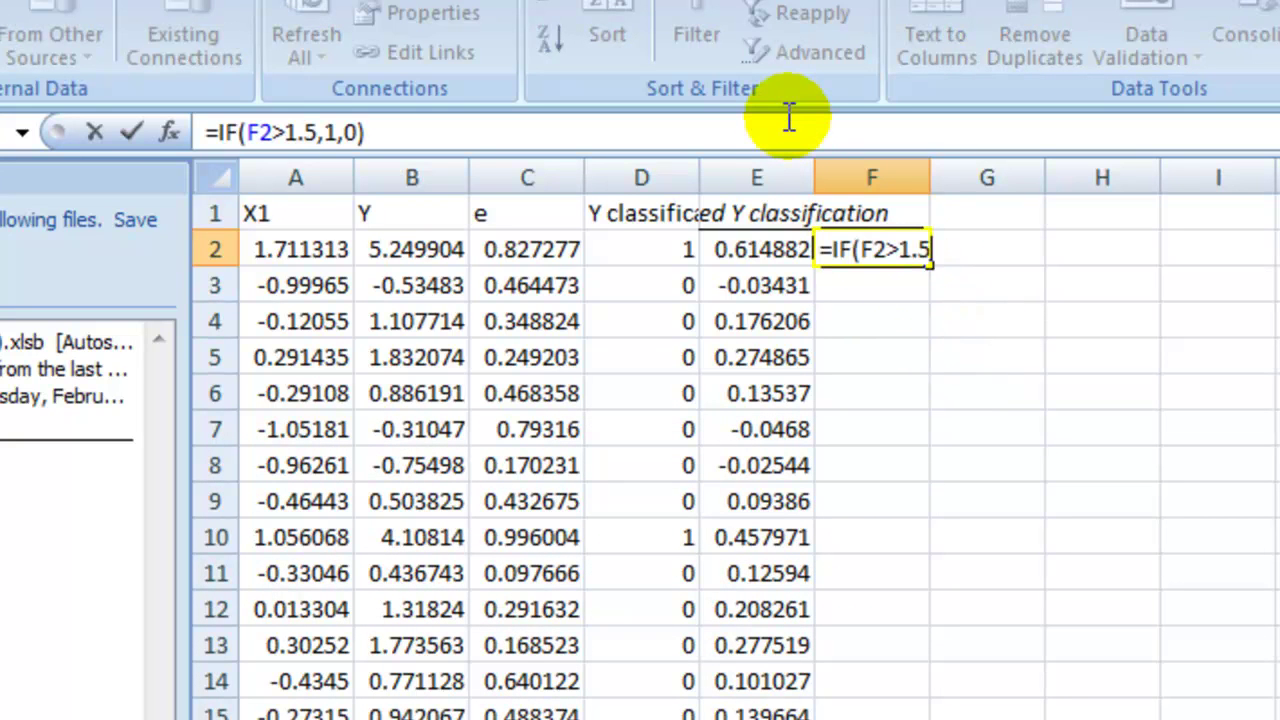
pyautogui.press('F1')
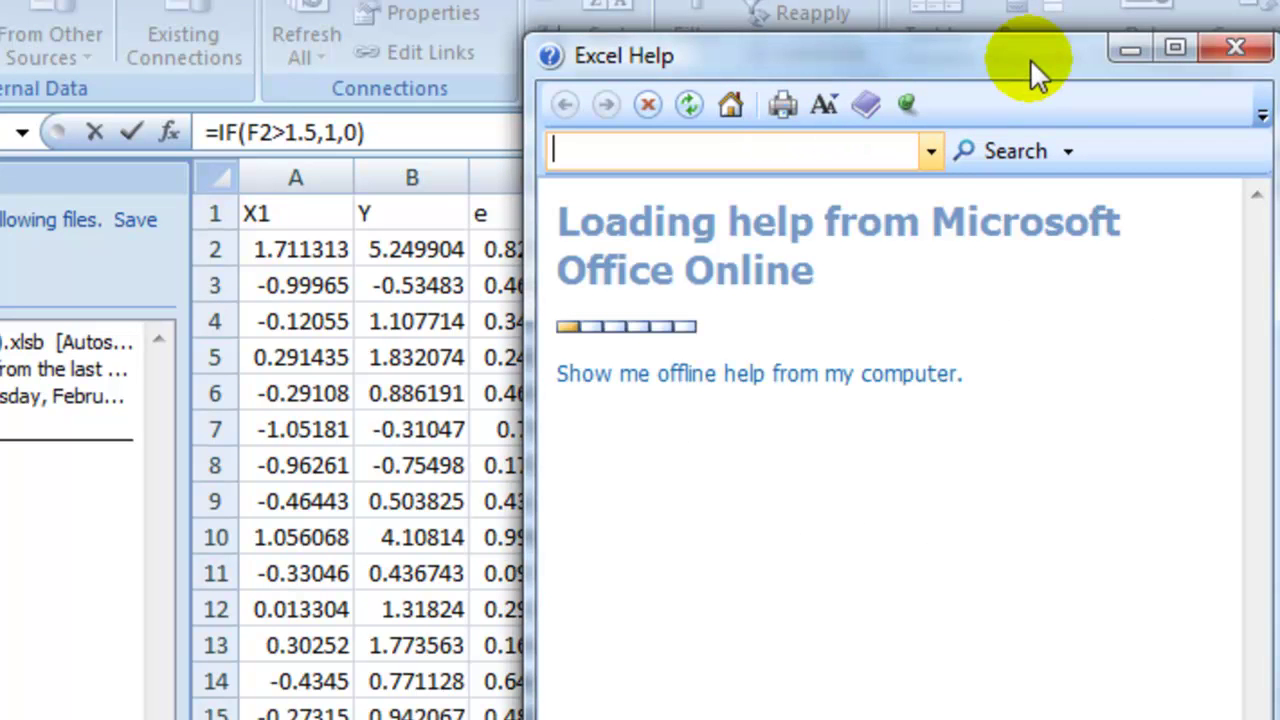
pyautogui.click(1233, 50)
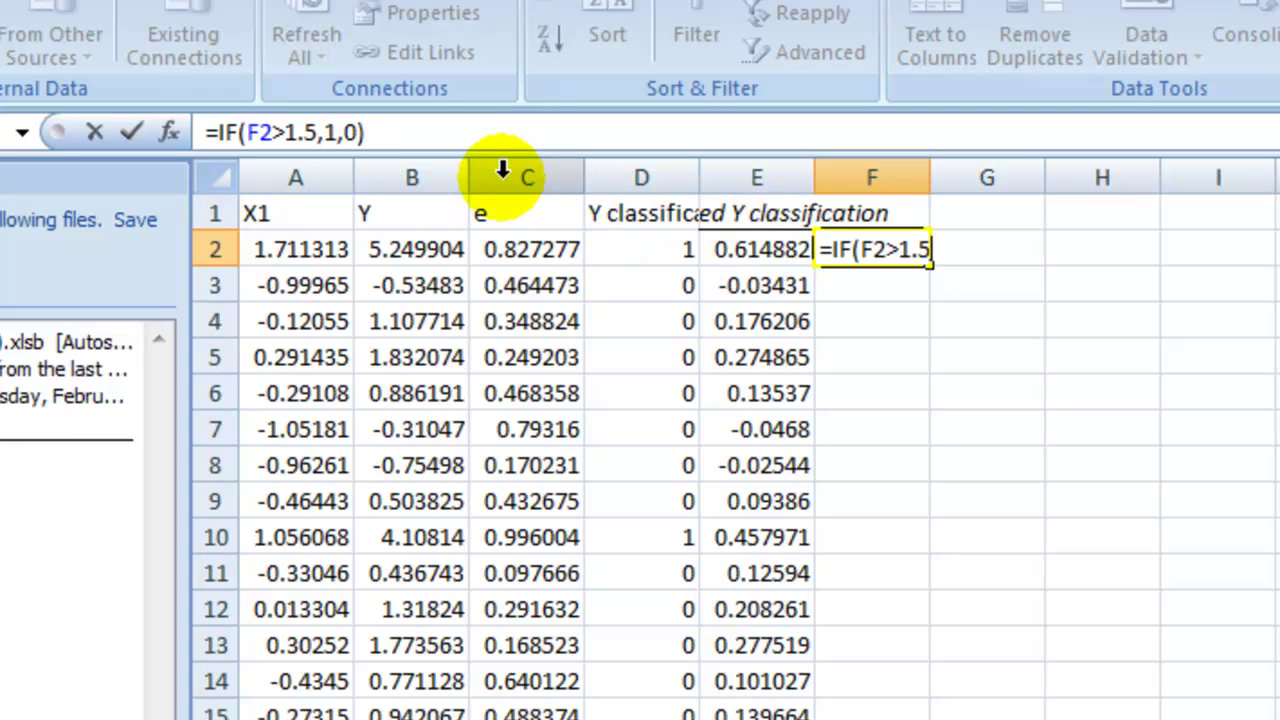
pyautogui.click(371, 120)
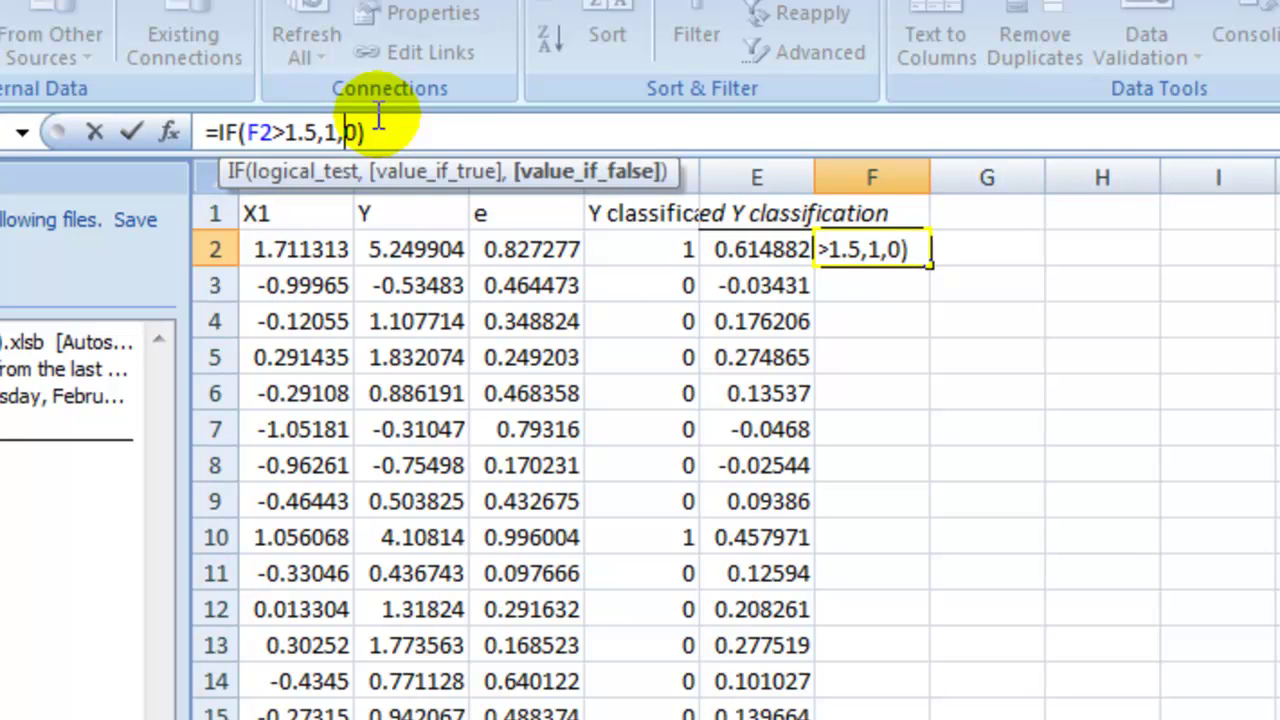
pyautogui.press('Left')
pyautogui.press('Left')
pyautogui.press('Left')
pyautogui.press('Left')
pyautogui.press('Left')
pyautogui.press('Left')
pyautogui.press('Left')
pyautogui.press('Left')
pyautogui.press('BackSpace')
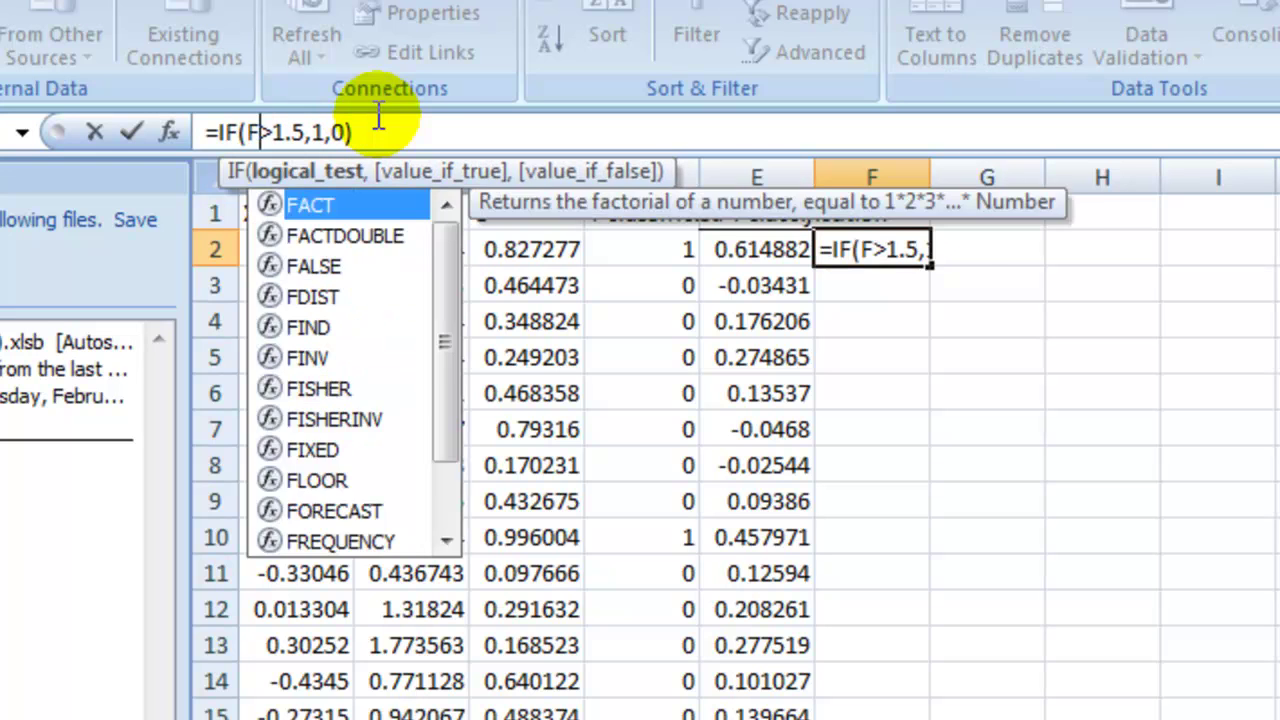
pyautogui.press('BackSpace')
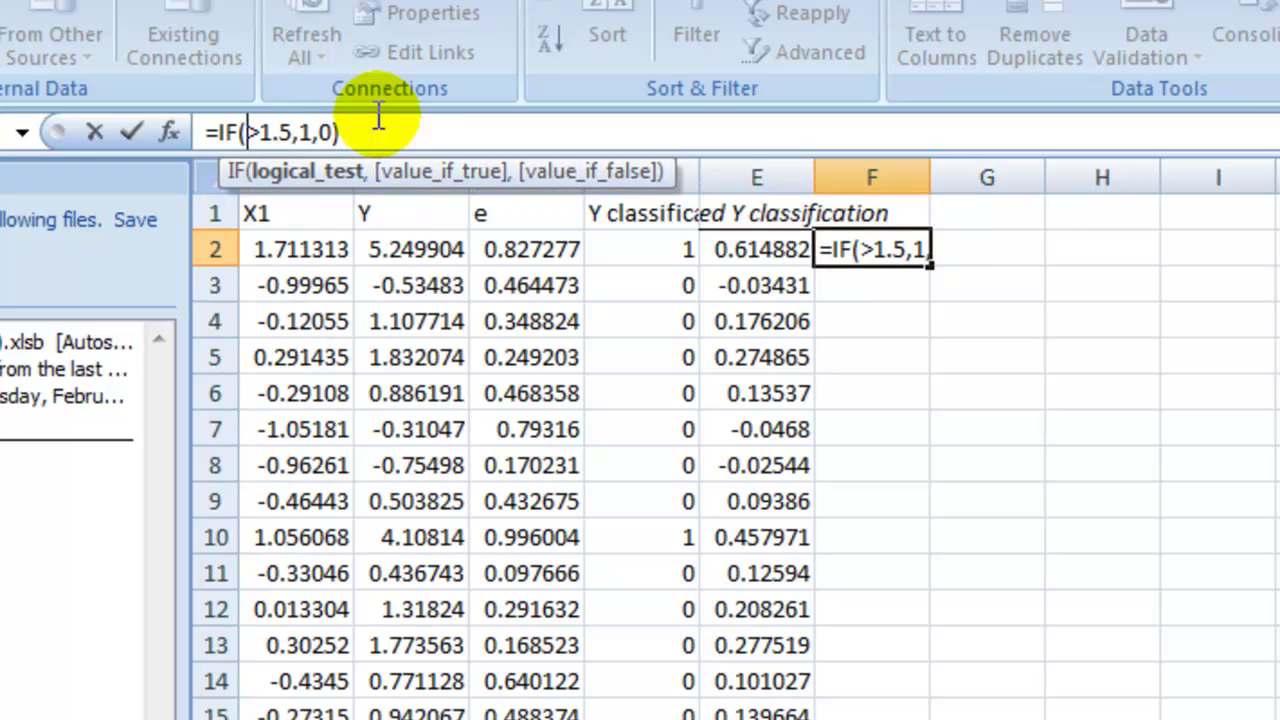
pyautogui.click(745, 251)
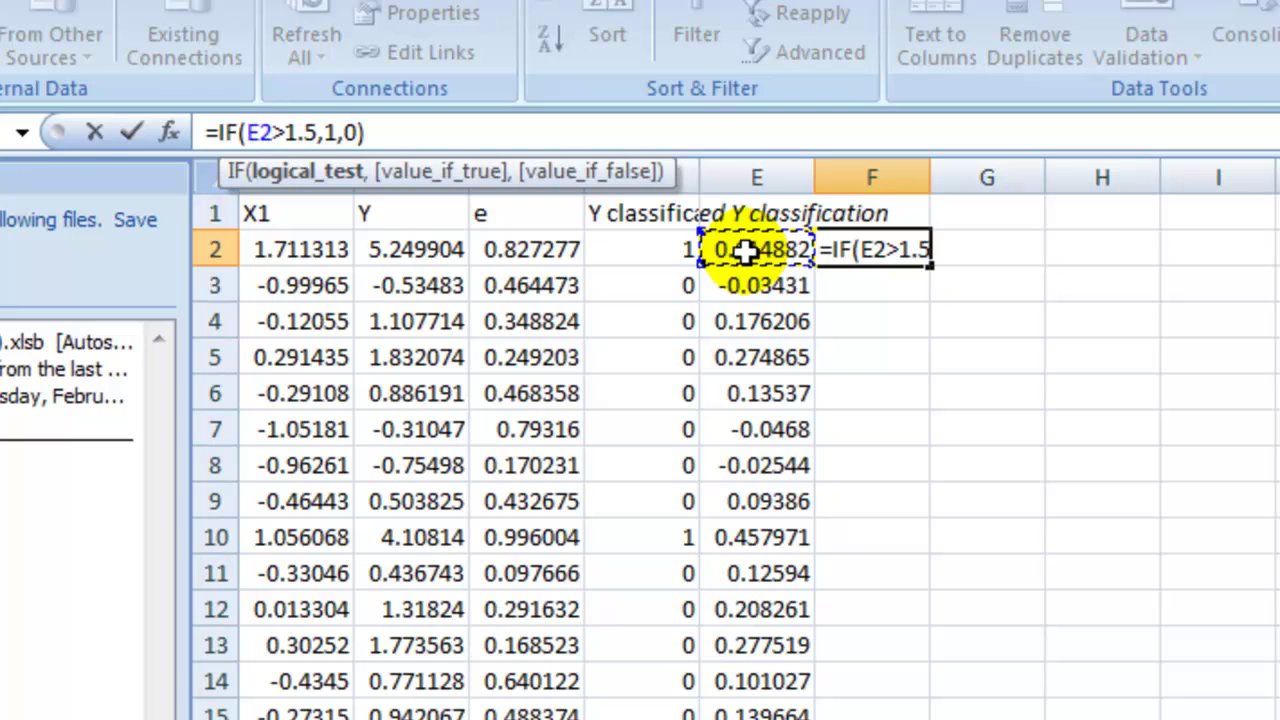
pyautogui.press('Return')
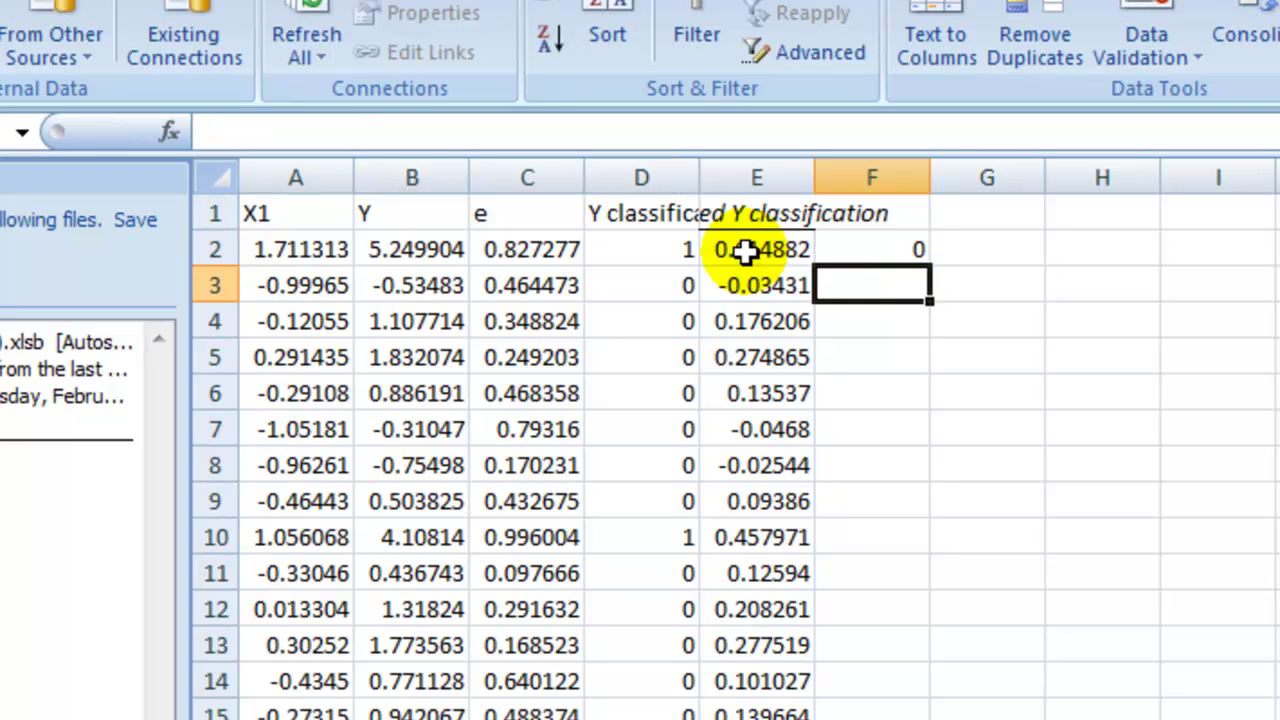
pyautogui.click(860, 252)
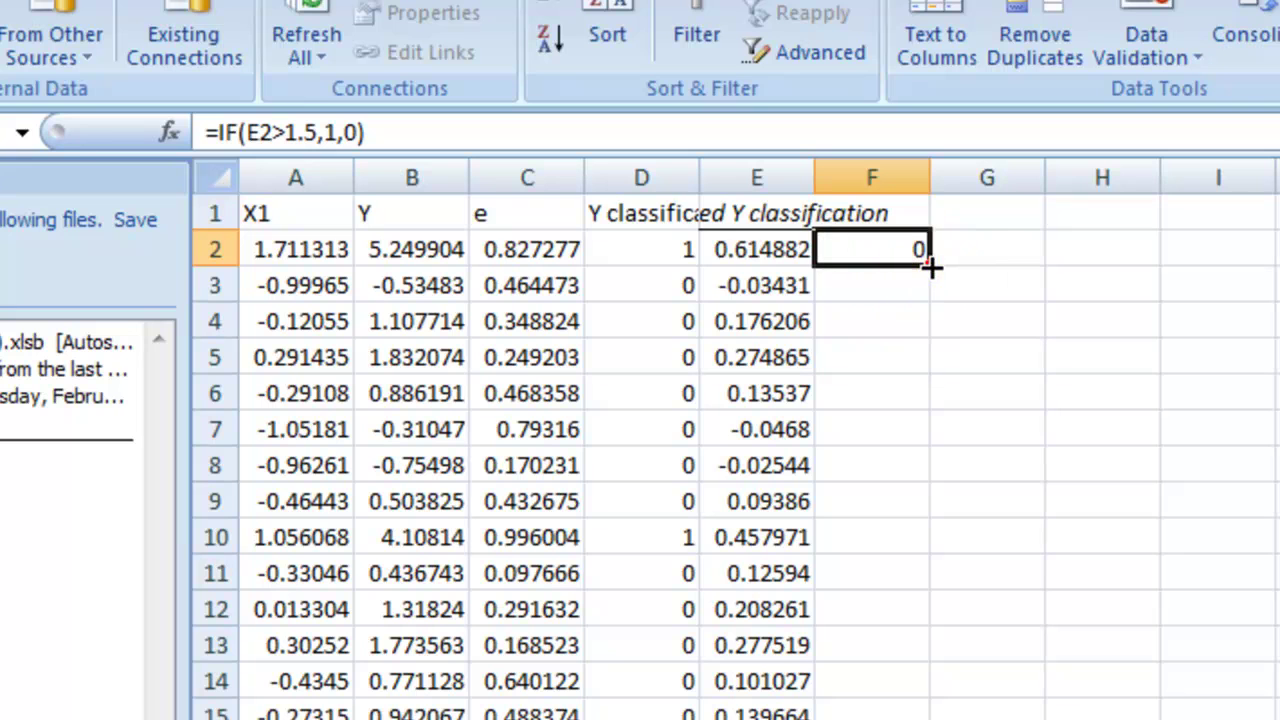
pyautogui.moveTo(930, 266); pyautogui.dragTo(915, 719)
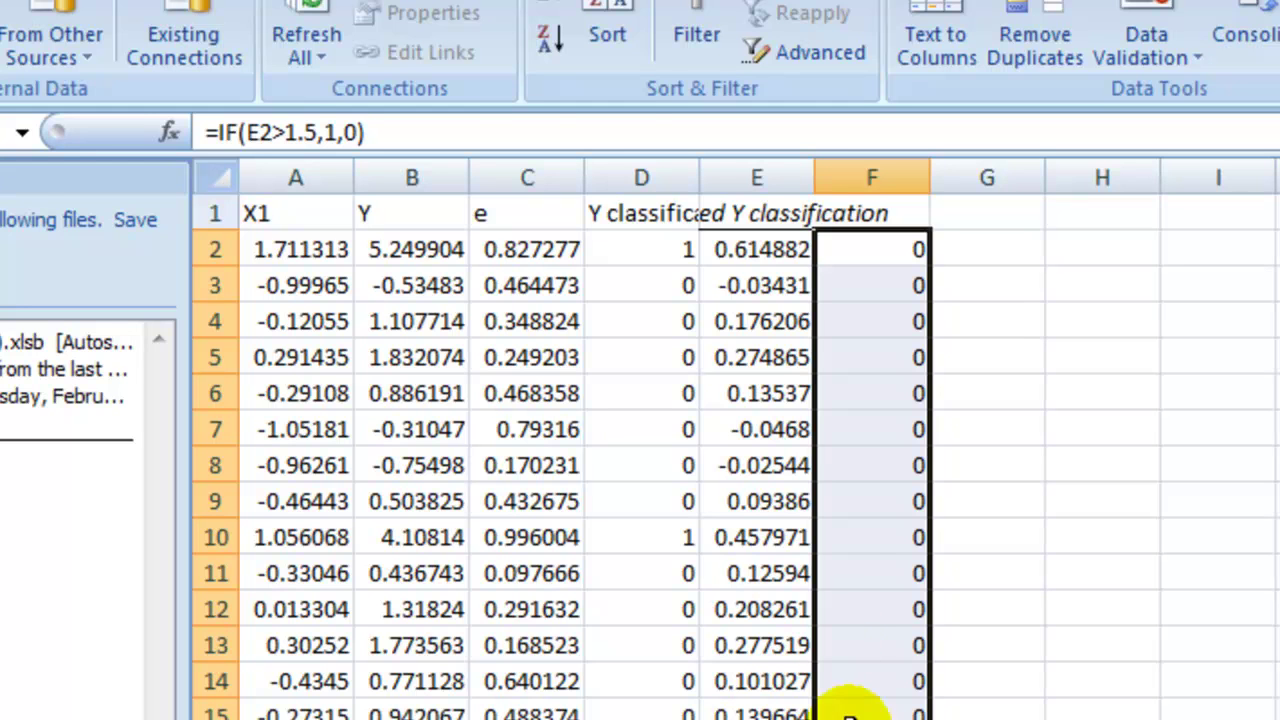
# - Lower F2's threshold to 0.4, giving =IF(E2>0.4,1,0)
pyautogui.click(437, 125)
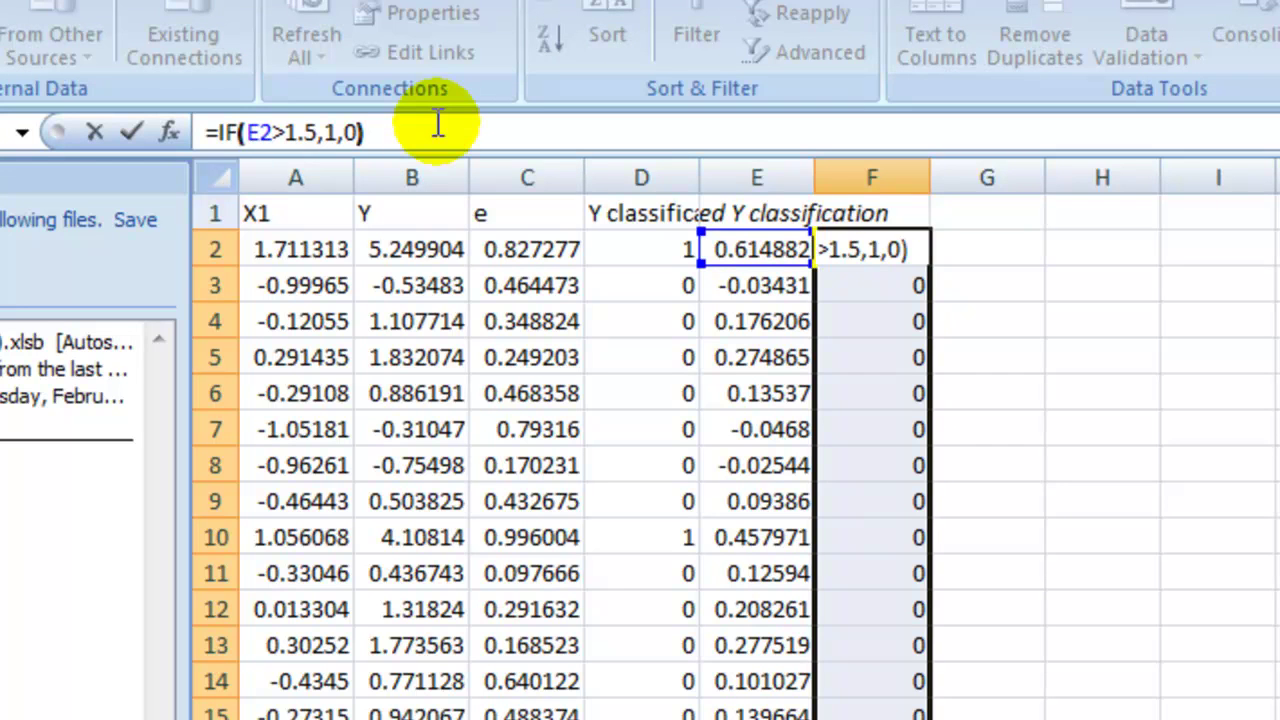
pyautogui.press('Left')
pyautogui.press('Left')
pyautogui.press('Left')
pyautogui.press('Left')
pyautogui.press('Left')
pyautogui.press('Left')
pyautogui.press('Left')
pyautogui.press('BackSpace')
pyautogui.write('0')
pyautogui.hotkey('ctrl', 'Return')
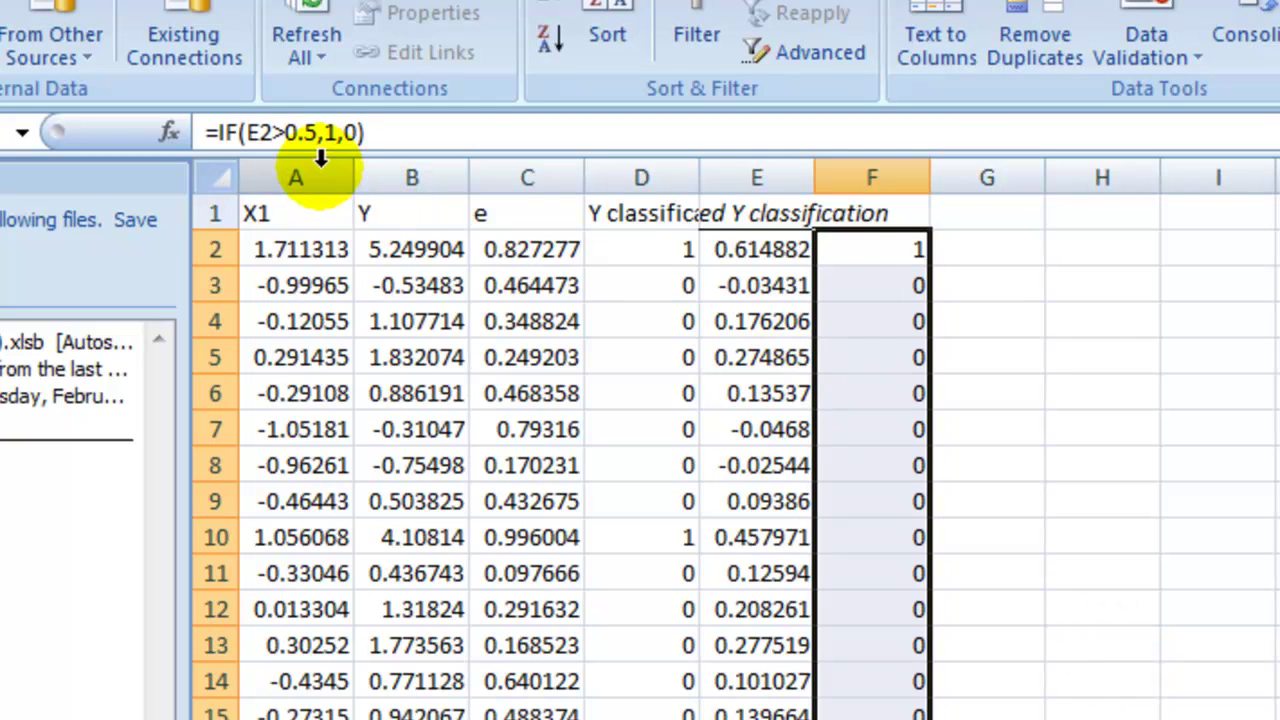
pyautogui.click(313, 136)
pyautogui.press('BackSpace')
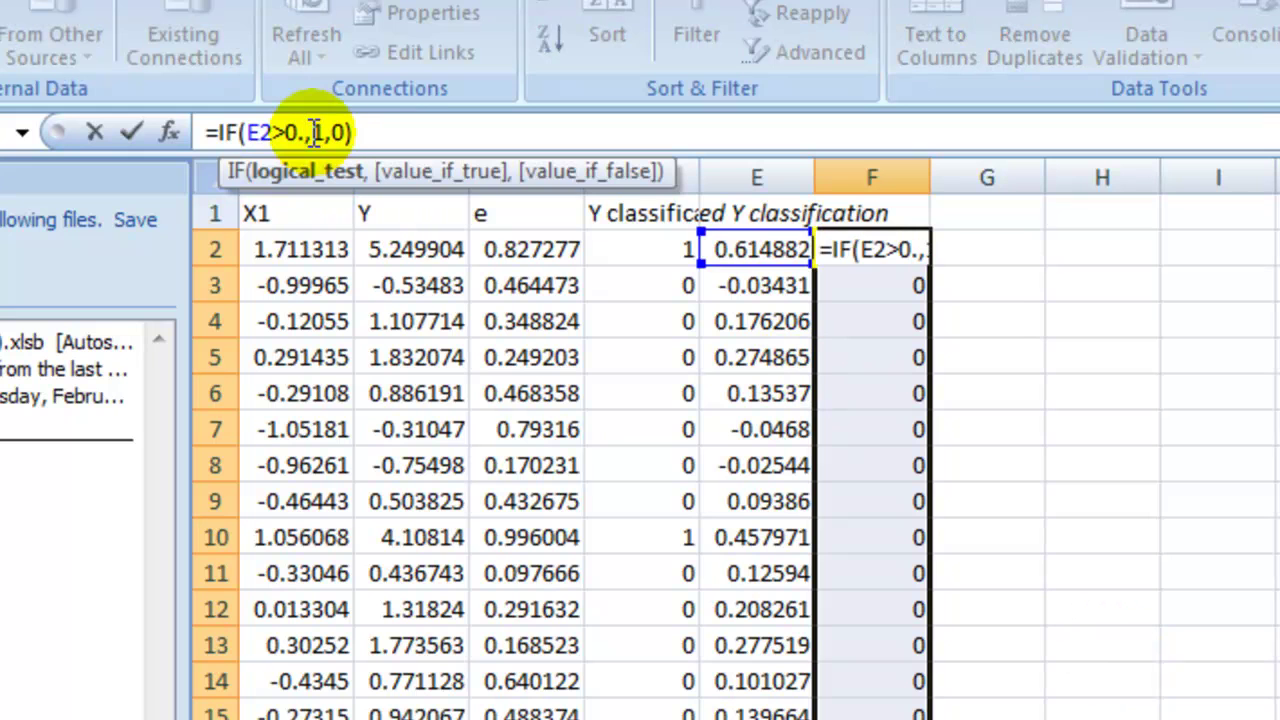
pyautogui.write('4')
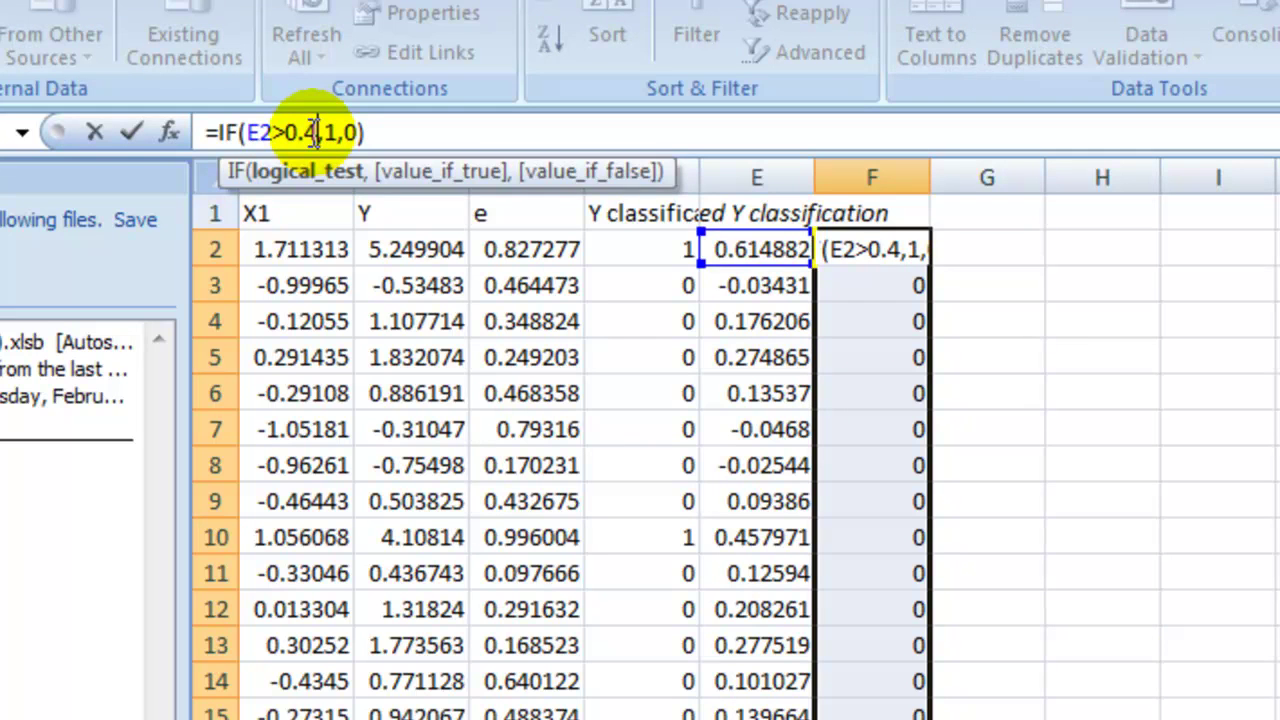
pyautogui.press('Return')
# - Fill the 0.4 threshold formula from F2 down to F21
pyautogui.moveTo(366, 133); pyautogui.dragTo(316, 133)
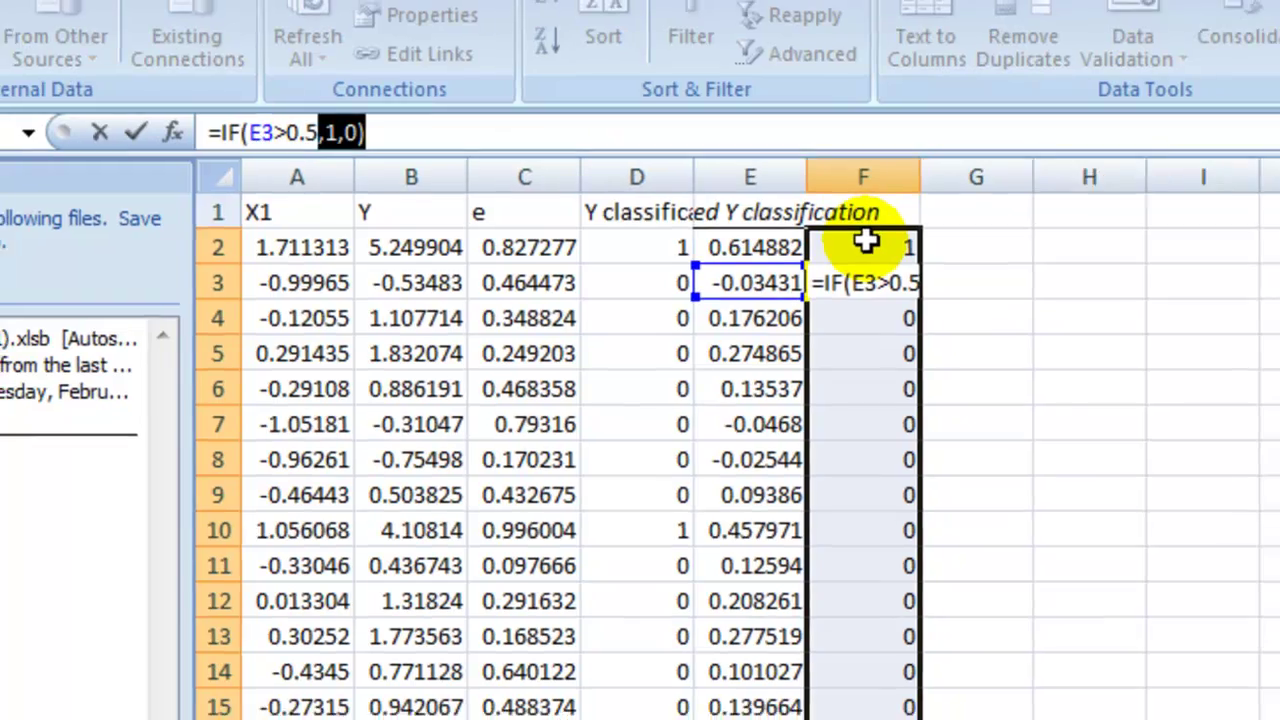
pyautogui.click(873, 243)
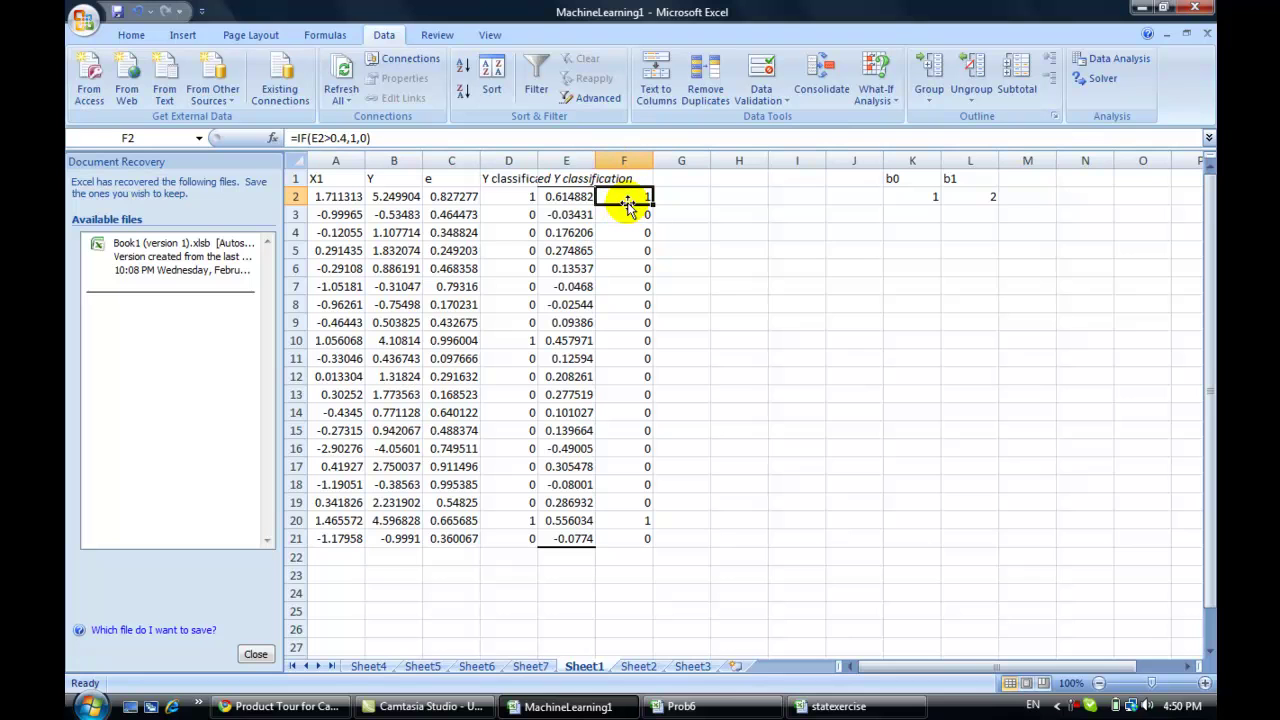
pyautogui.moveTo(652, 205); pyautogui.dragTo(642, 539)
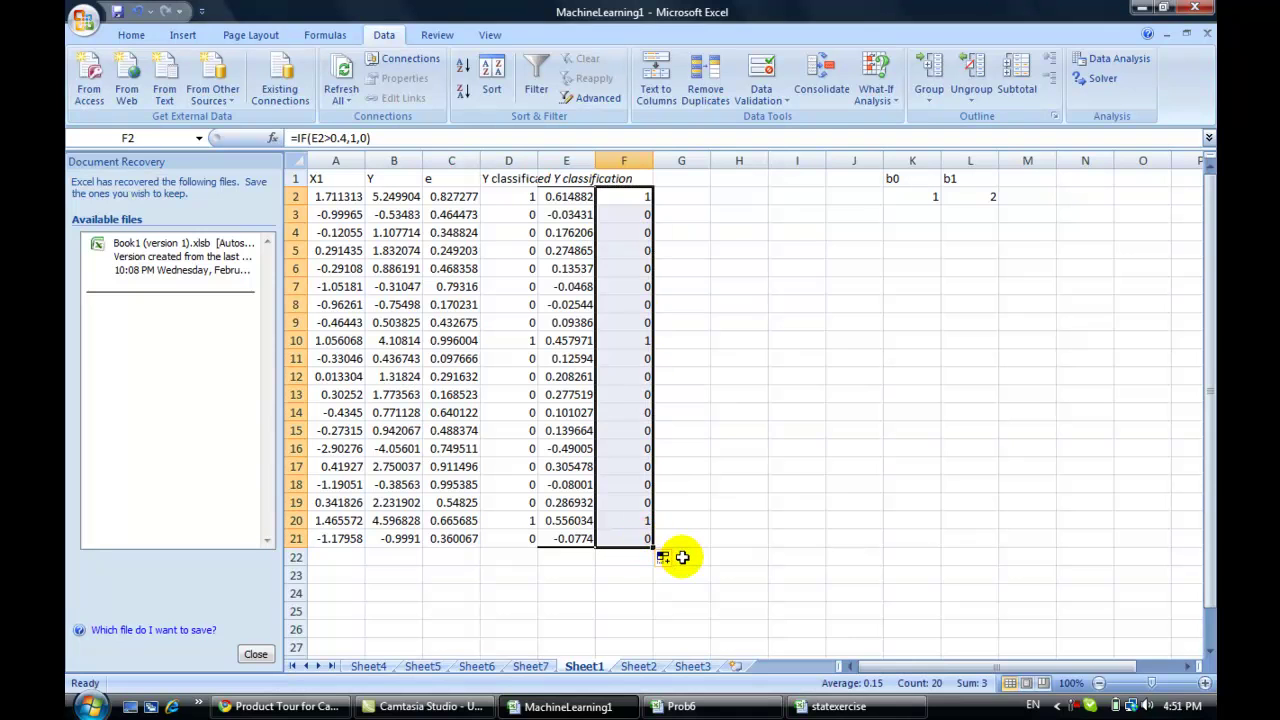
pyautogui.click(676, 340)
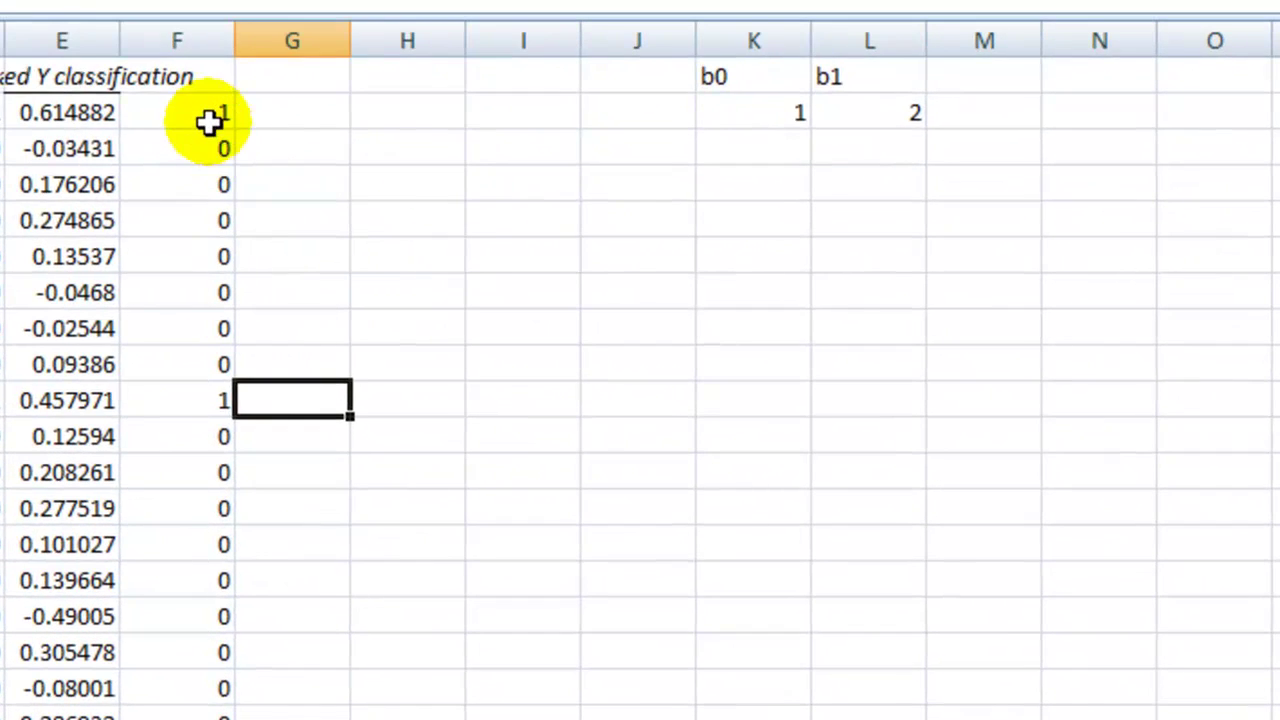
pyautogui.click(604, 189)
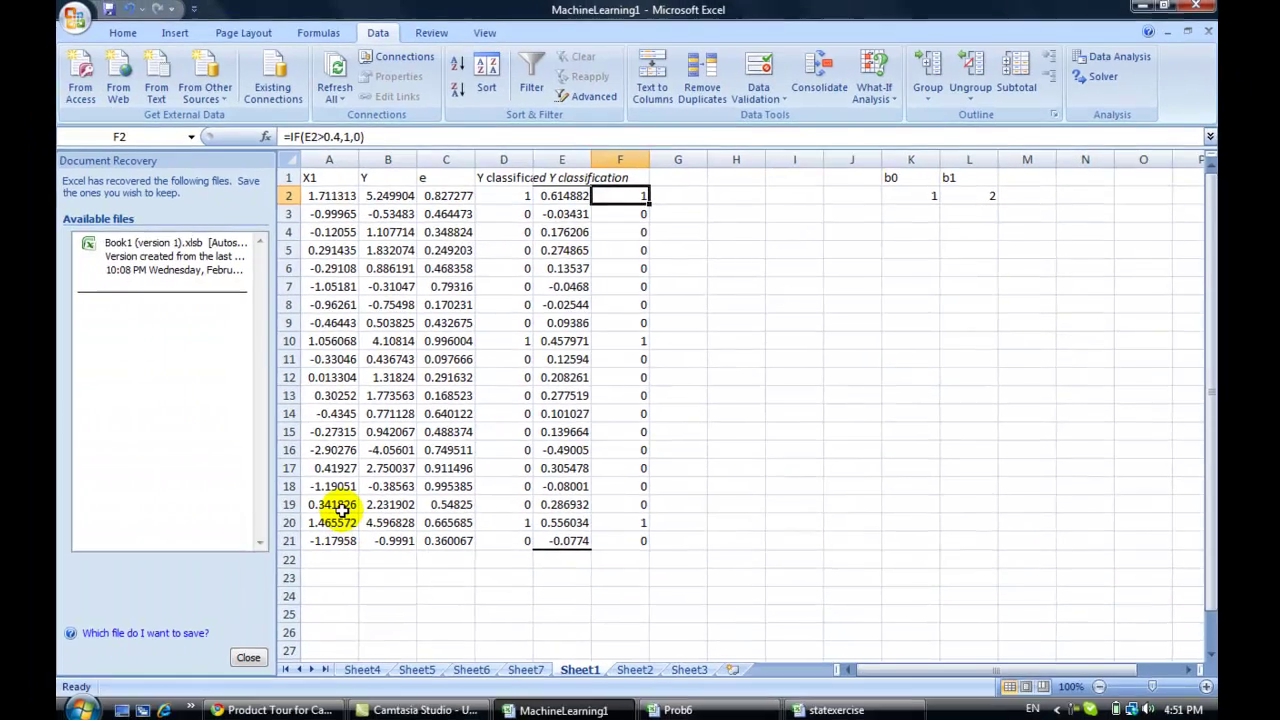
# - Change row 19's X1 value in A19 to the outlier 20
pyautogui.click(340, 508)
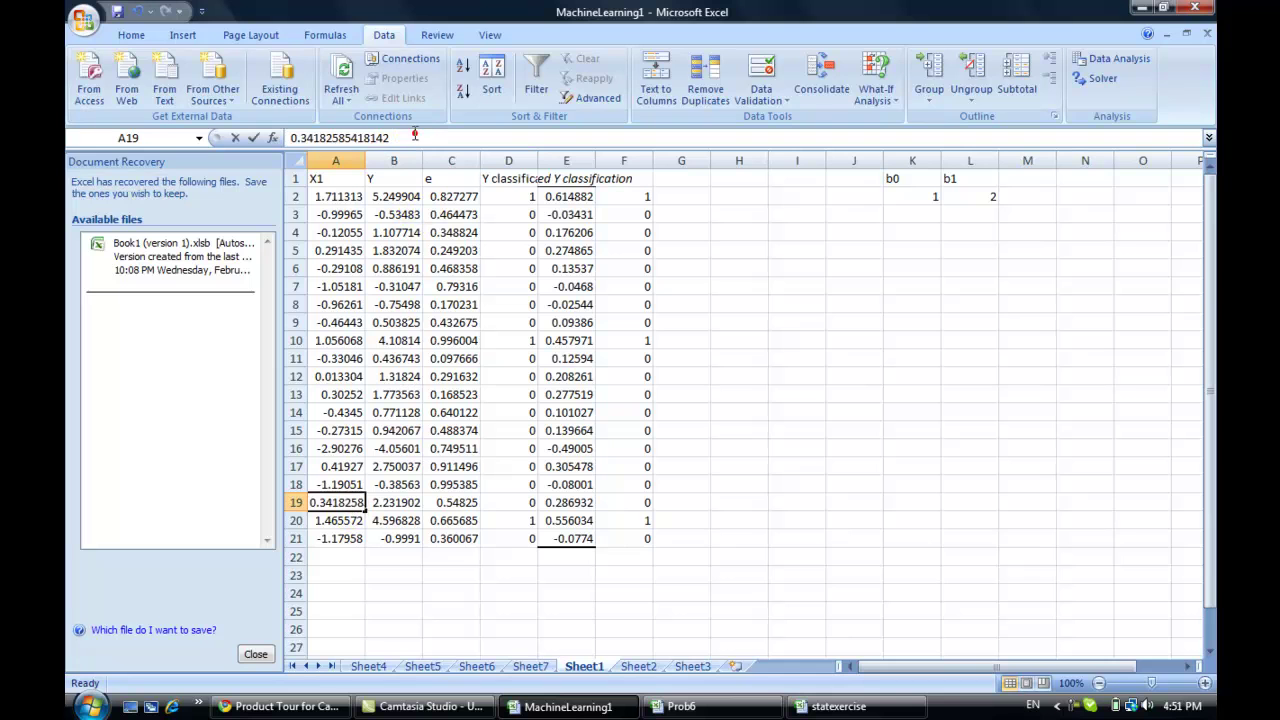
pyautogui.moveTo(414, 134); pyautogui.dragTo(263, 133)
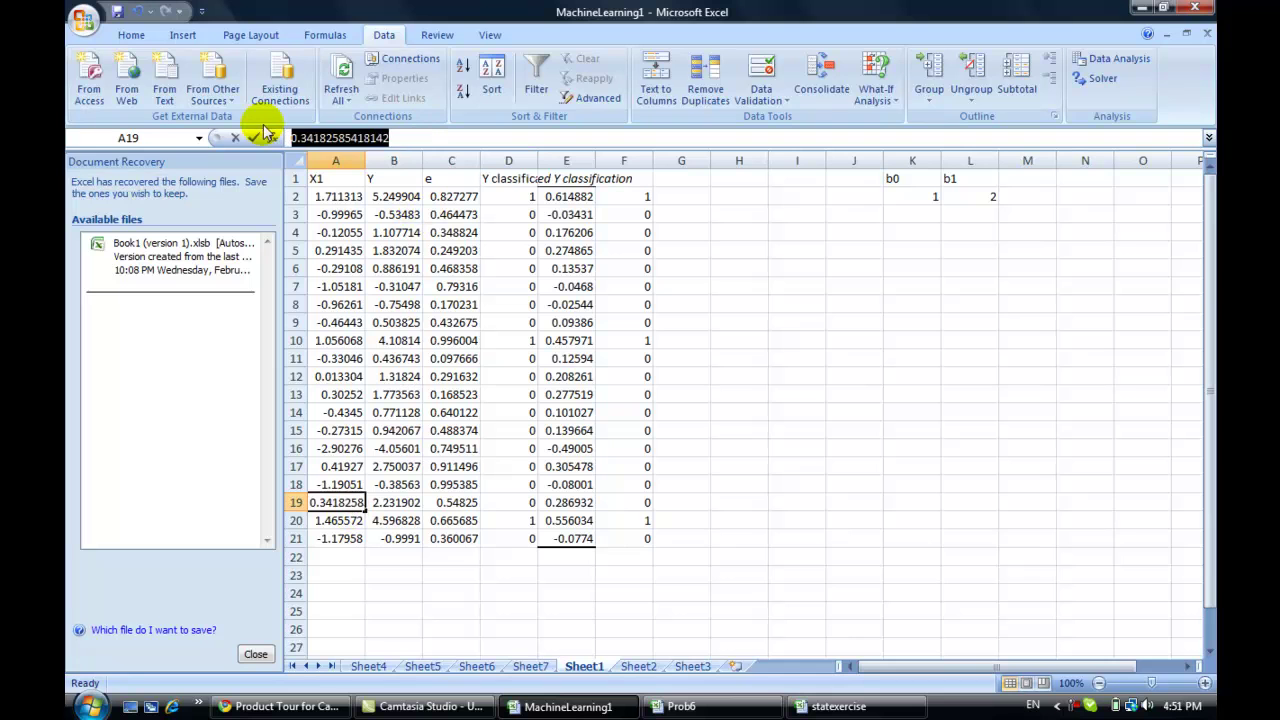
pyautogui.write('20')
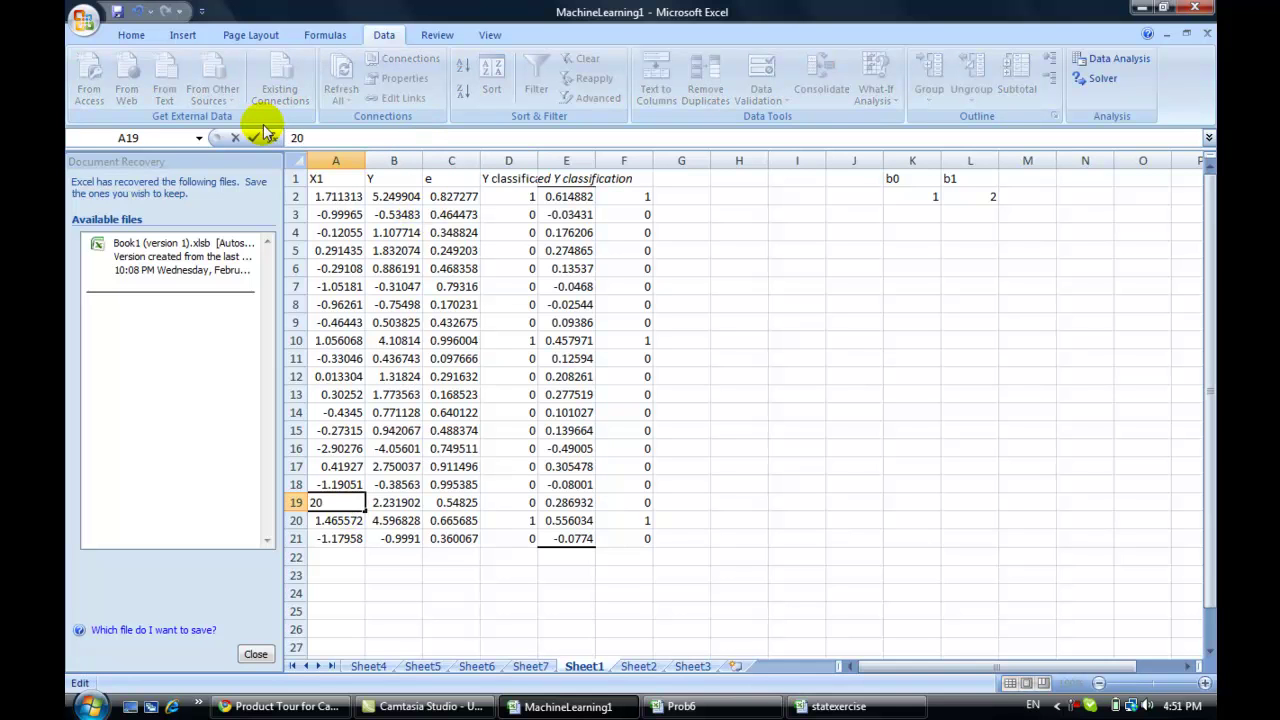
pyautogui.press('Return')
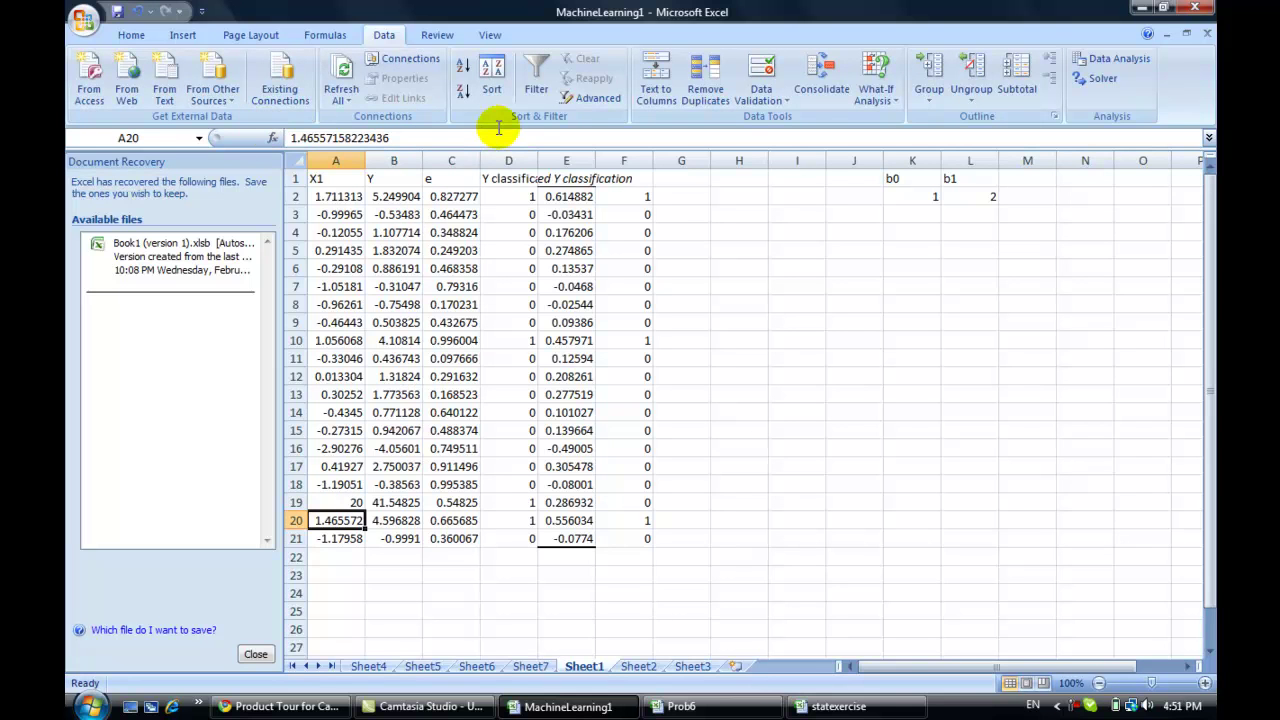
# - Rerun the Regression of Y classification on X1 with the same settings
pyautogui.click(1105, 62)
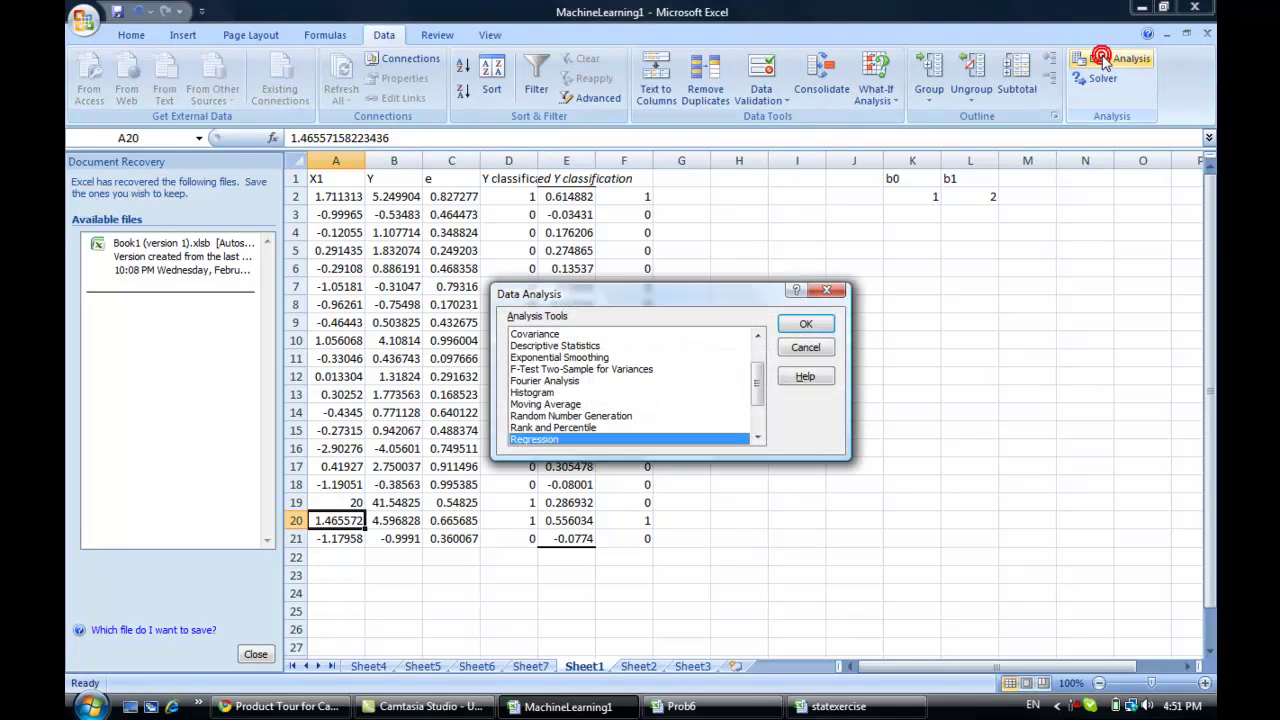
pyautogui.click(808, 323)
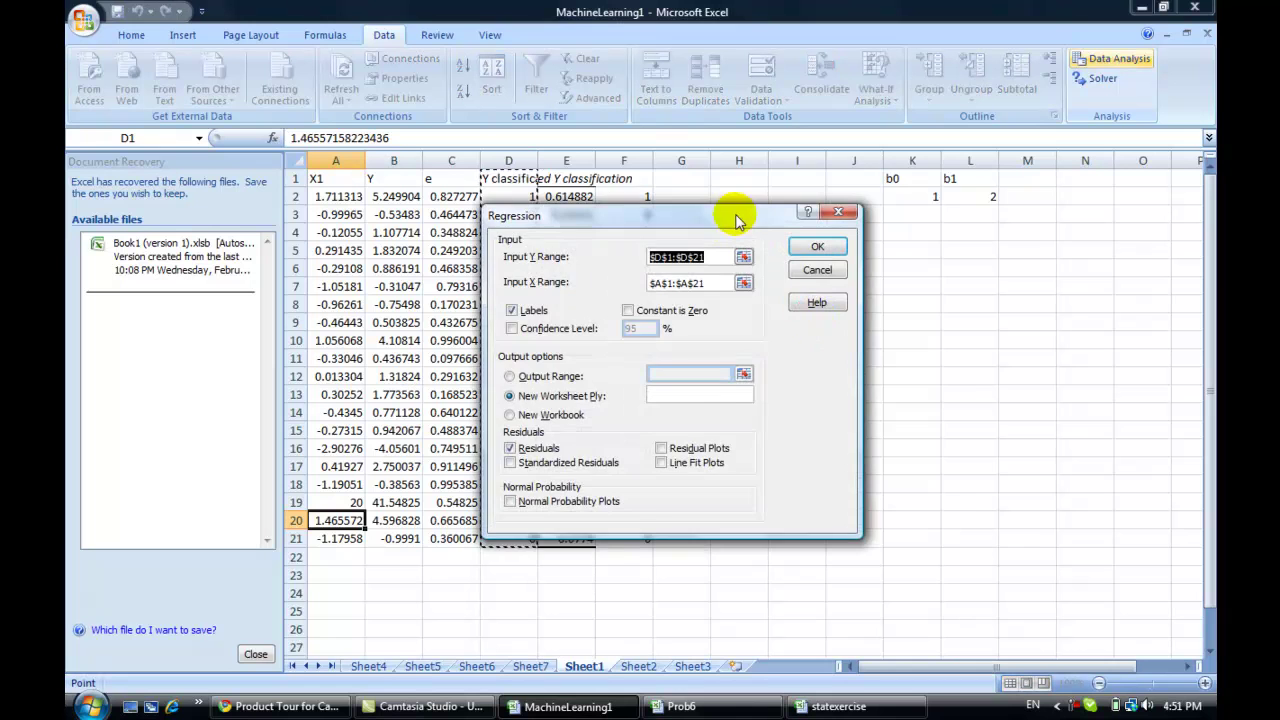
pyautogui.moveTo(737, 214); pyautogui.dragTo(839, 182)
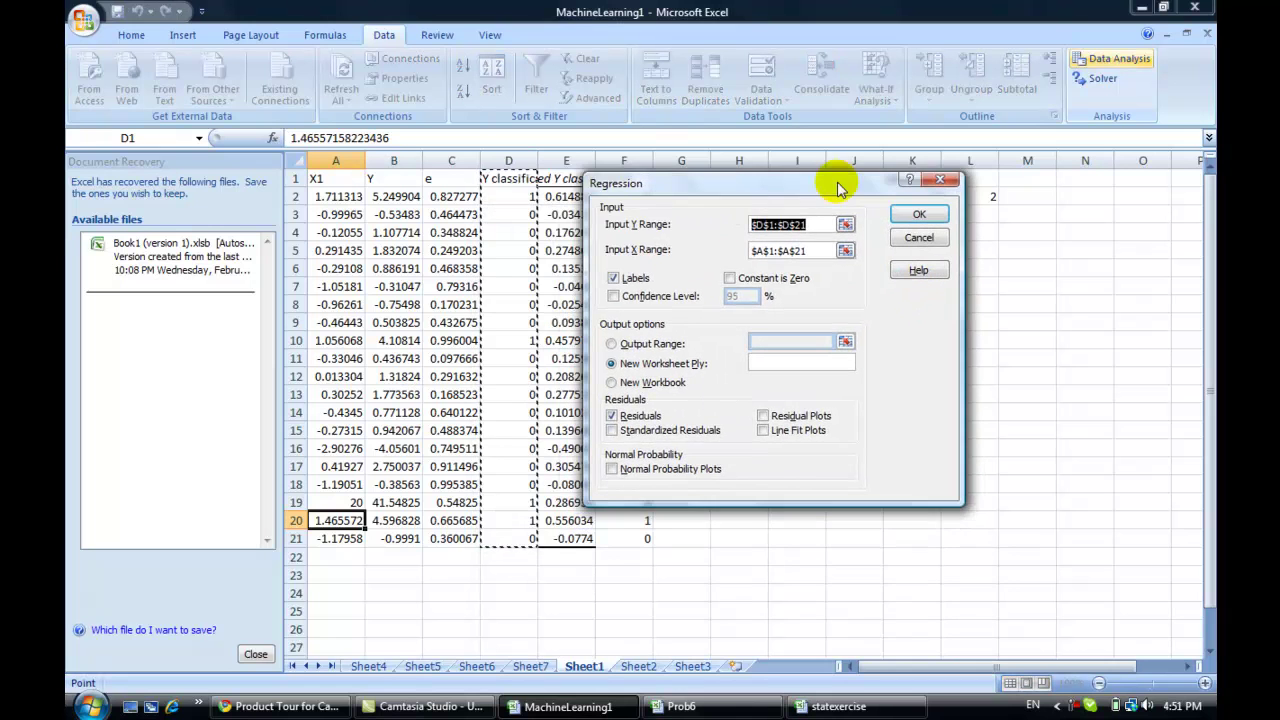
pyautogui.click(898, 214)
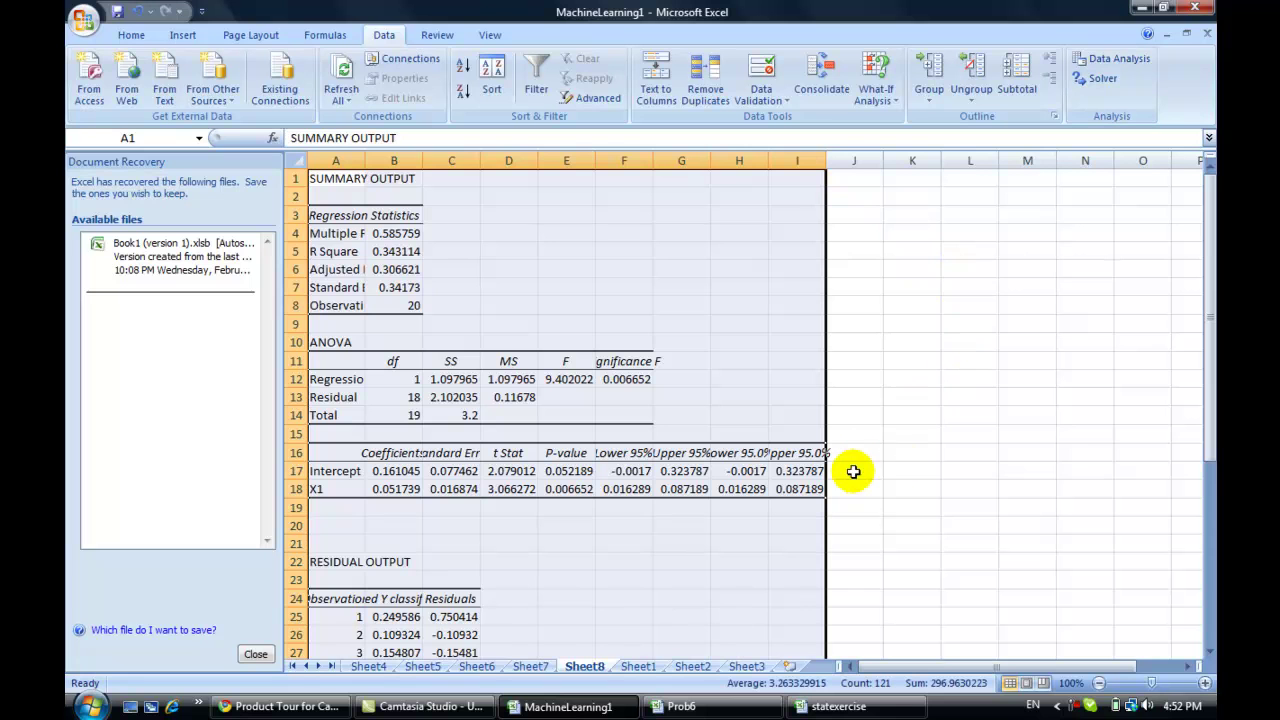
# - Select Sheet8's residual-output Predicted Y classification values in B24:B44
pyautogui.click(1207, 357)
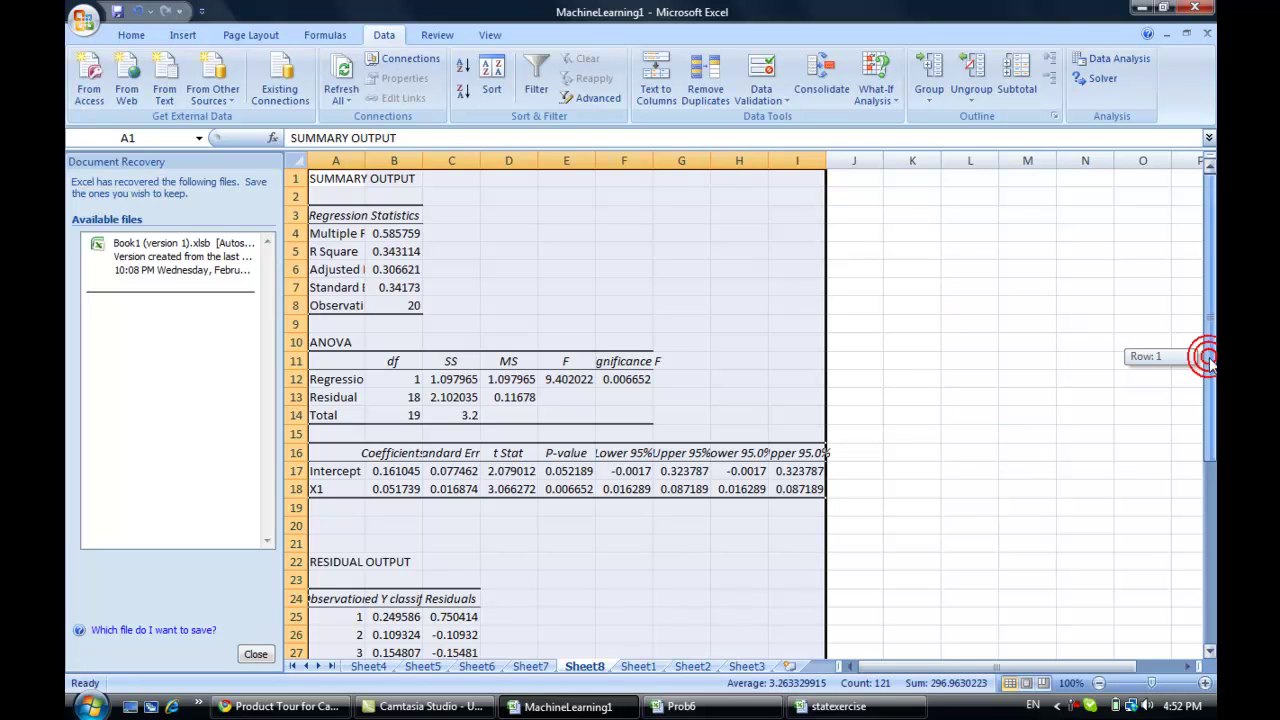
pyautogui.moveTo(1207, 357); pyautogui.dragTo(1210, 445)
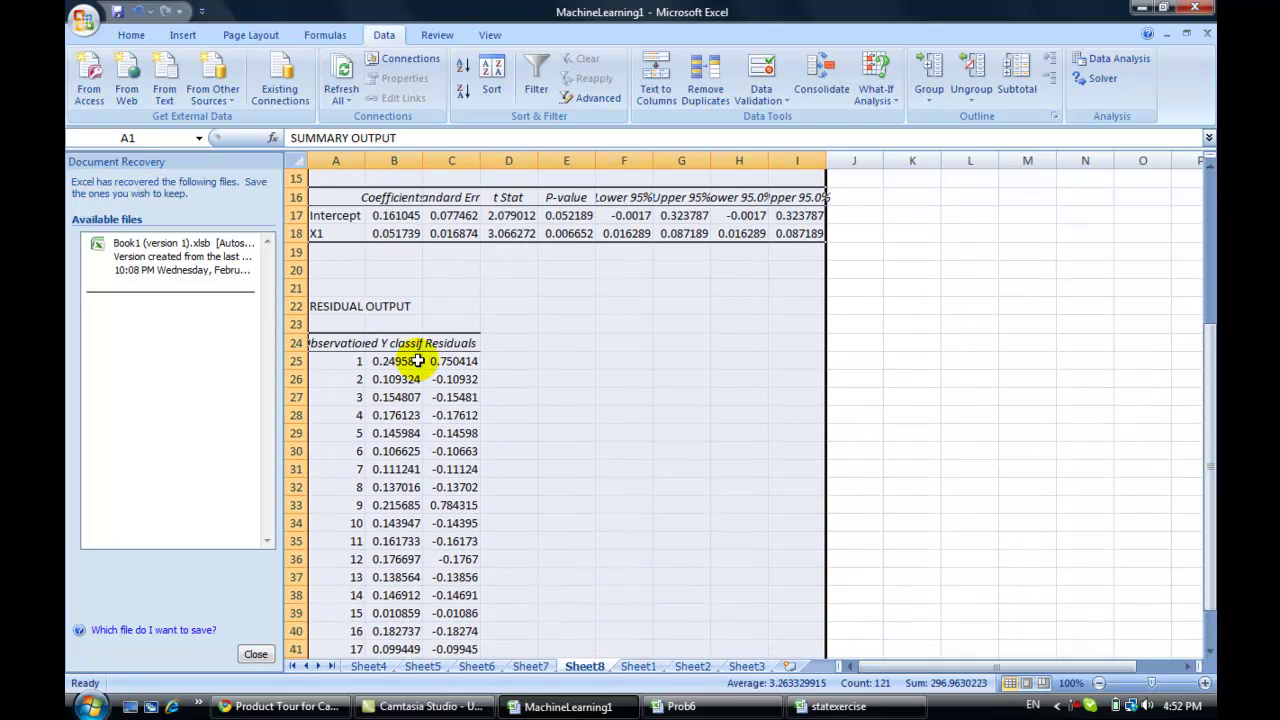
pyautogui.moveTo(388, 343); pyautogui.dragTo(399, 622)
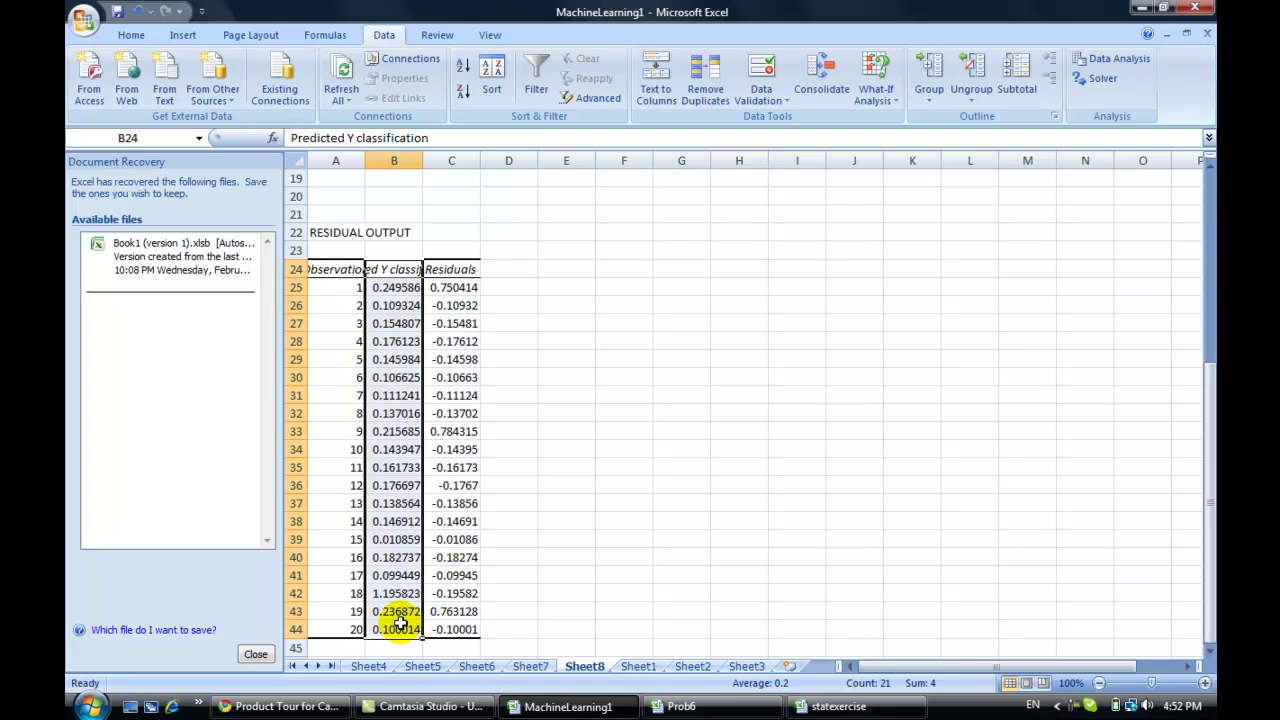
# - Copy Sheet8's B24:B44 predictions and paste them into Sheet1 starting at G1
pyautogui.hotkey('ctrl', 'c')
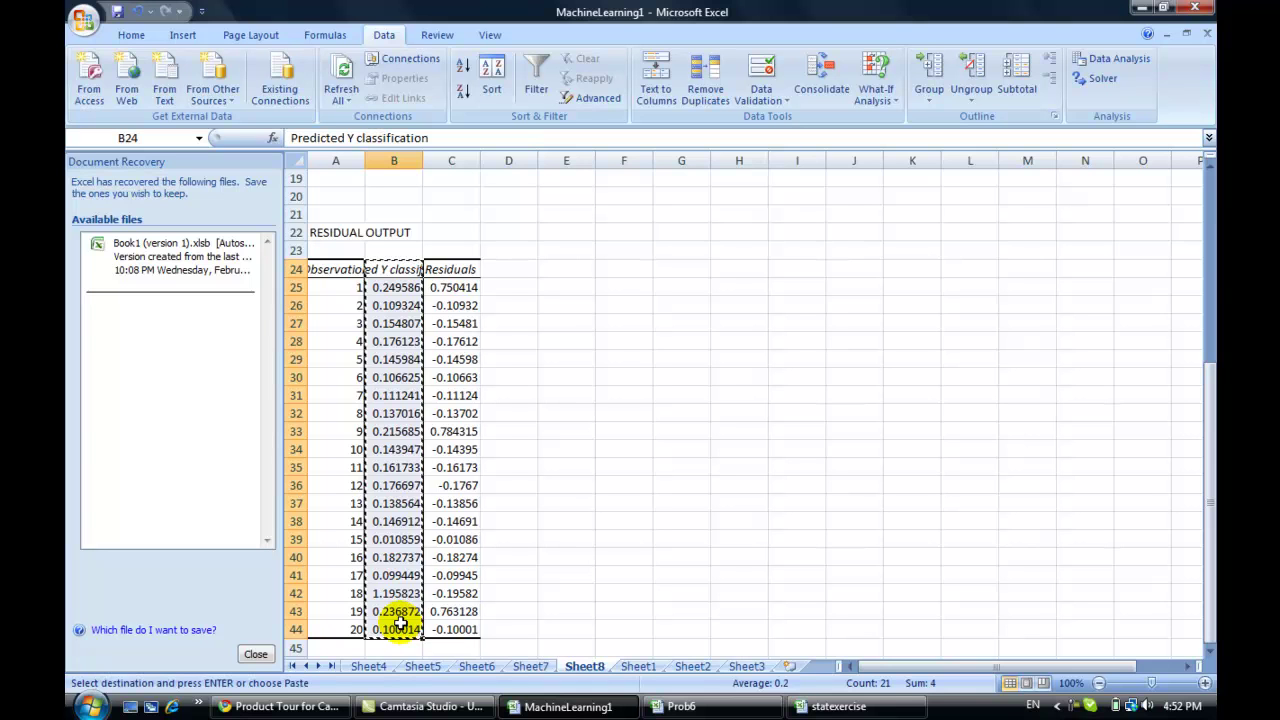
pyautogui.click(637, 667)
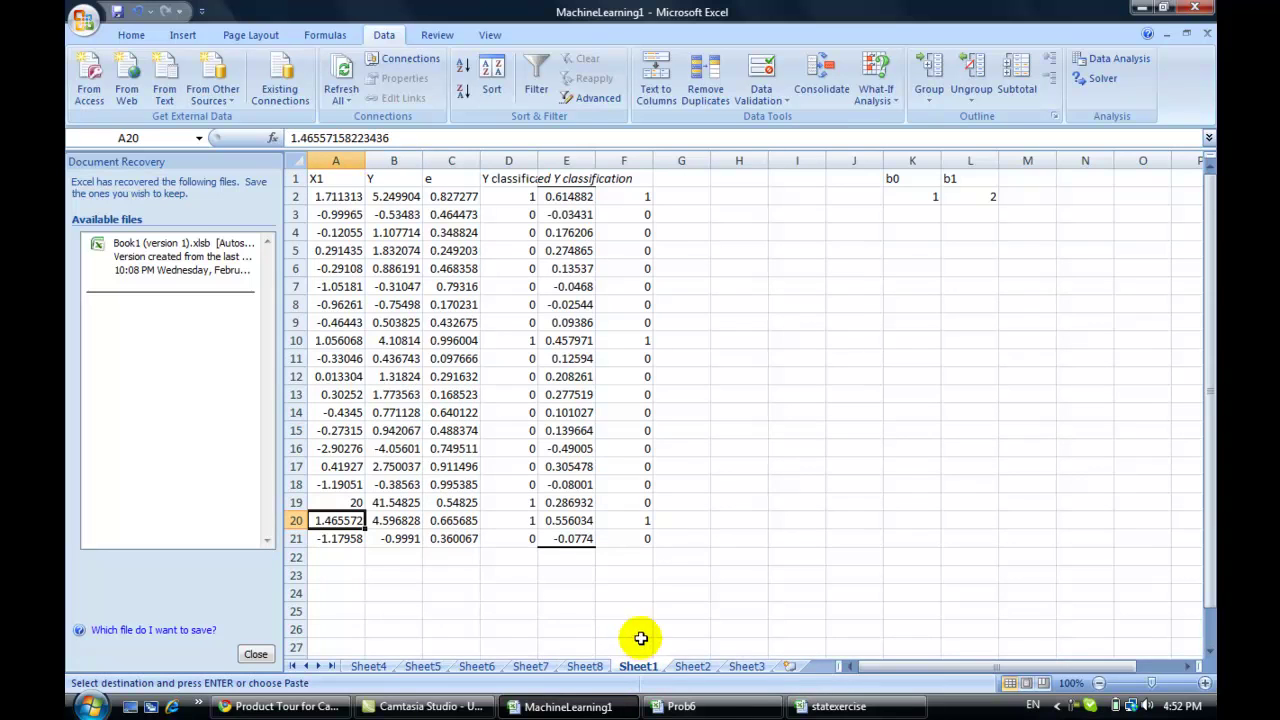
pyautogui.rightClick(695, 179)
pyautogui.click(738, 231)
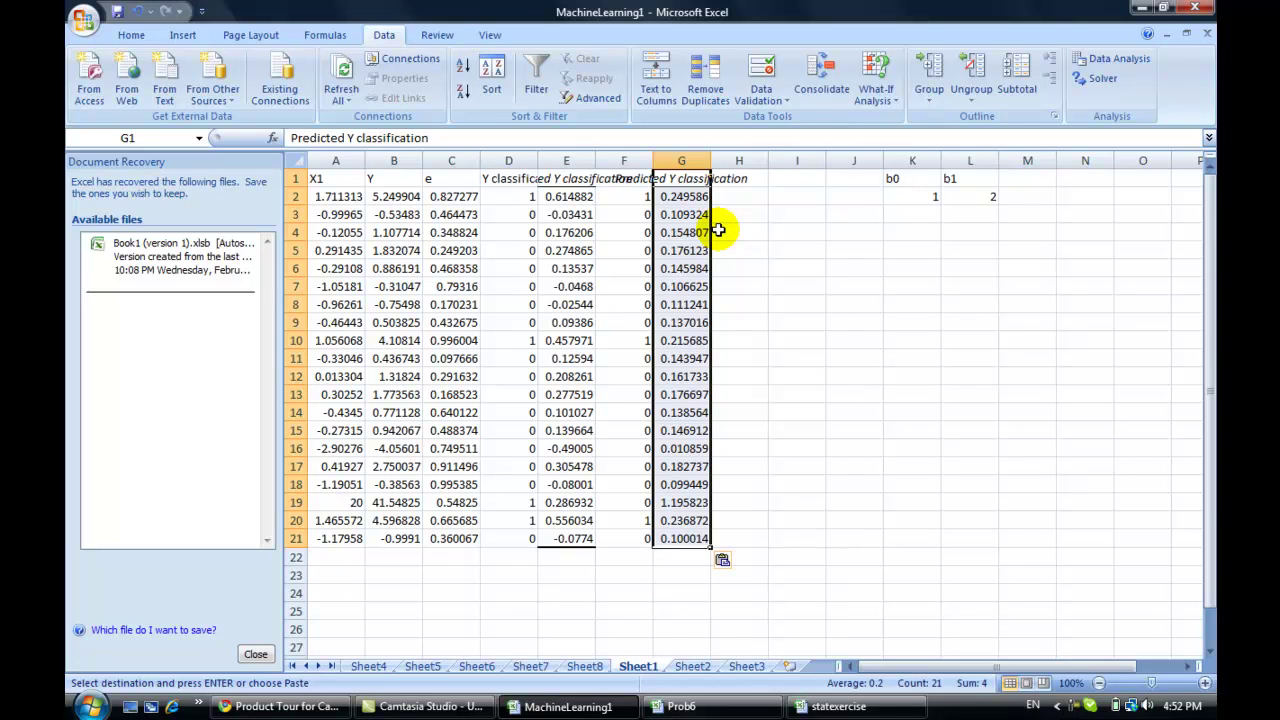
pyautogui.click(735, 195)
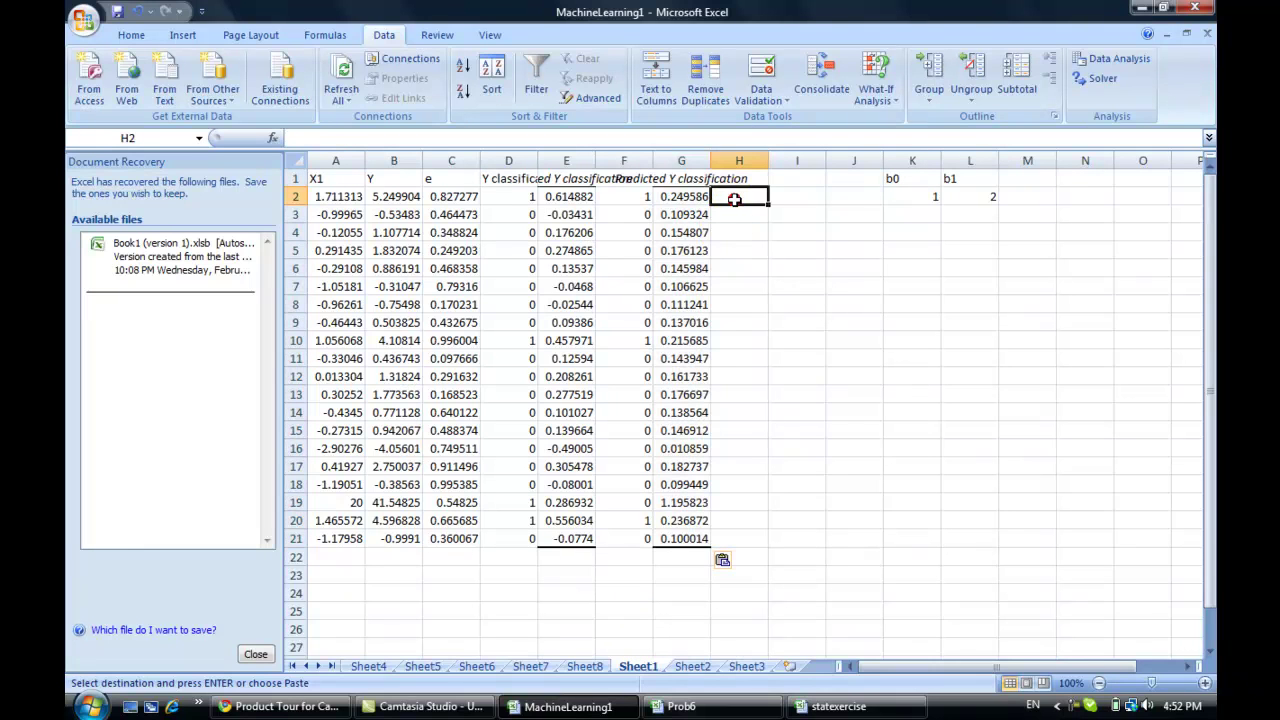
pyautogui.click(628, 197)
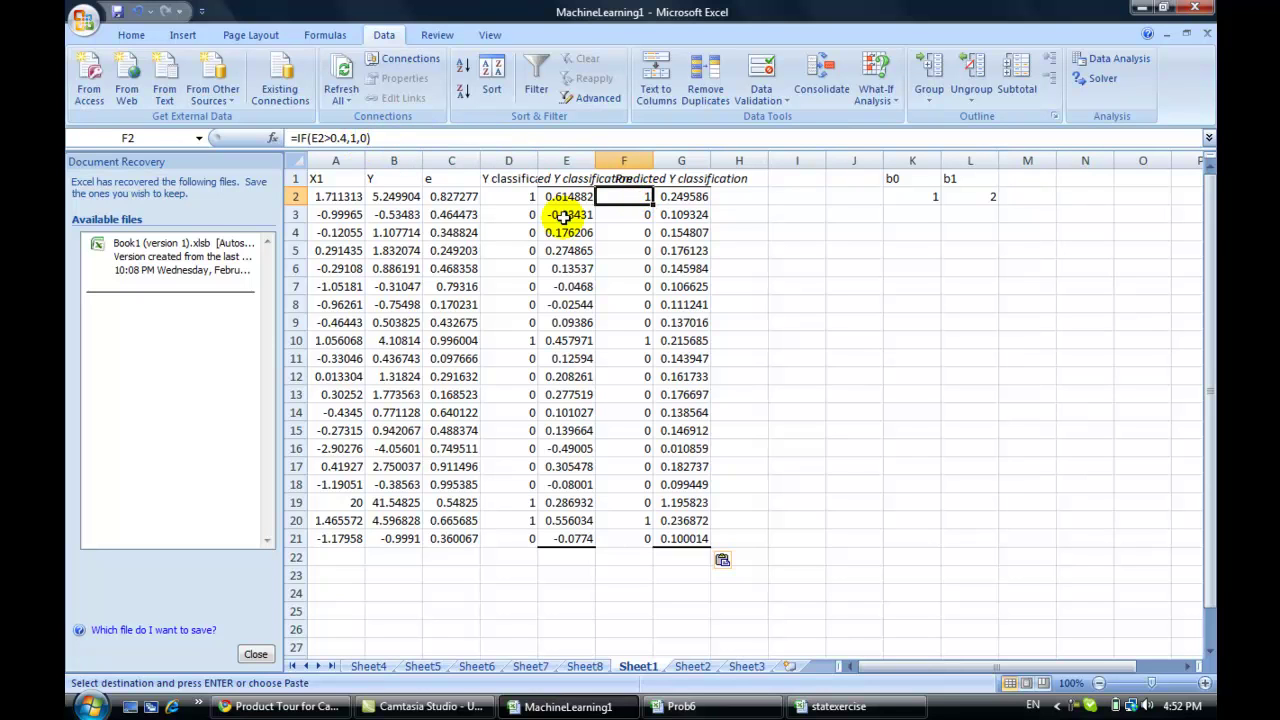
# - Fill H2:H21 with the threshold formula =IF(G2>0.4,1,0), then return to Sheet8's regression summary
pyautogui.hotkey('ctrl', 'c')
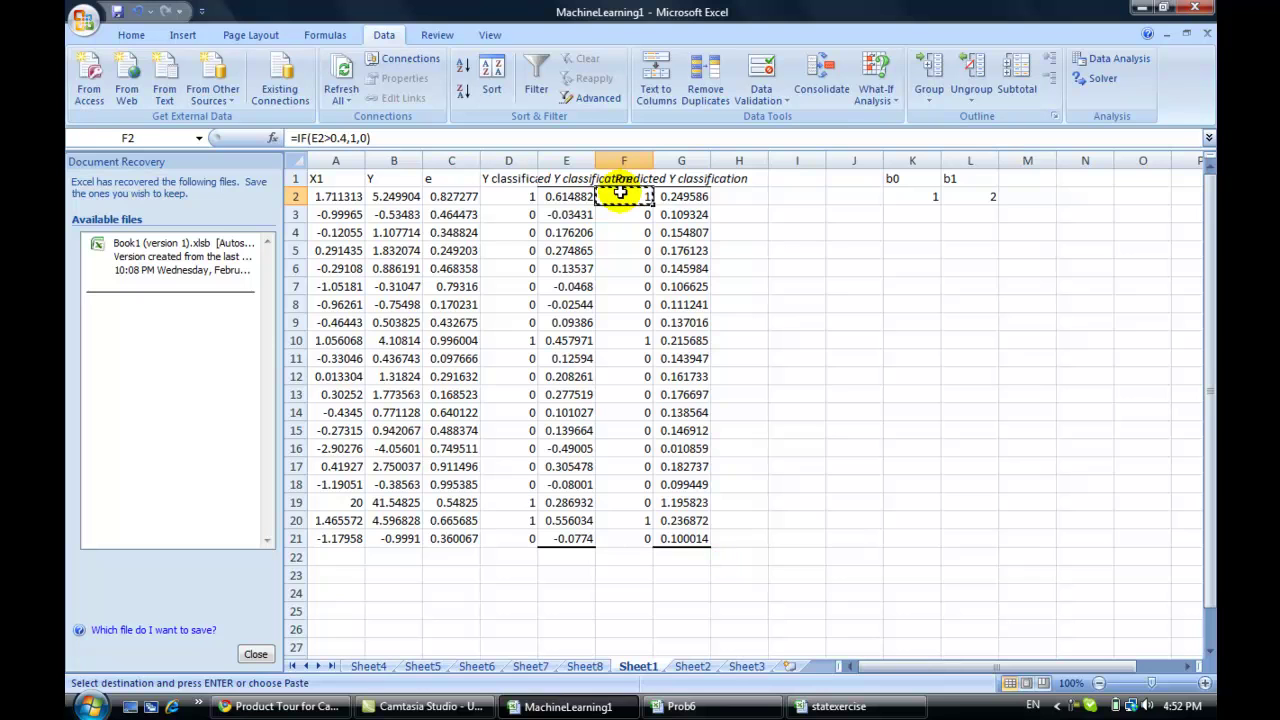
pyautogui.click(736, 196)
pyautogui.hotkey('ctrl', 'v')
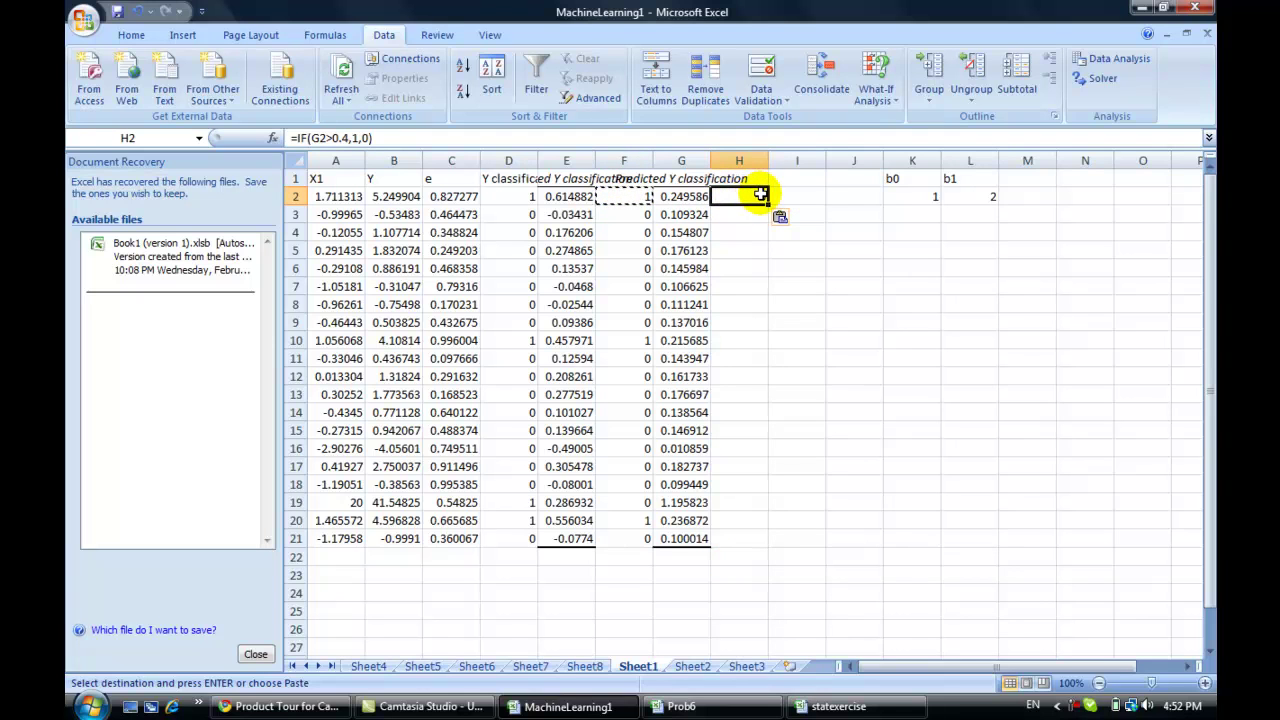
pyautogui.moveTo(766, 204); pyautogui.dragTo(763, 546)
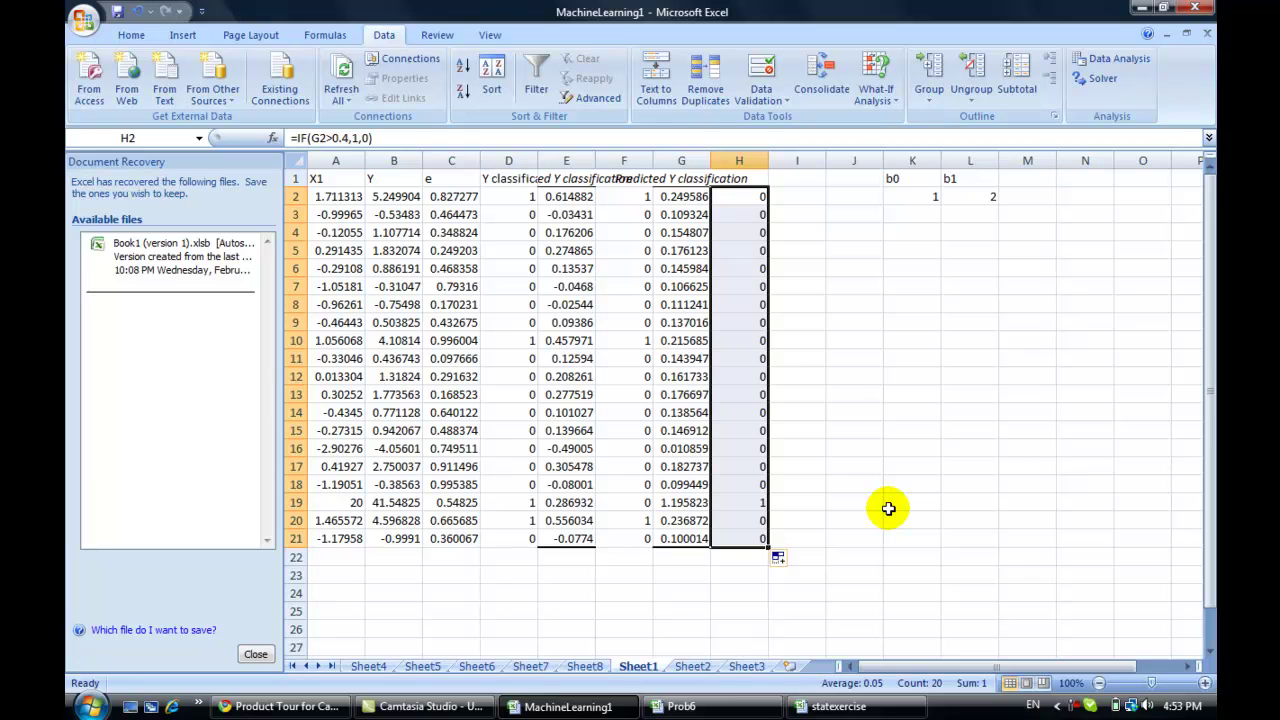
pyautogui.click(592, 667)
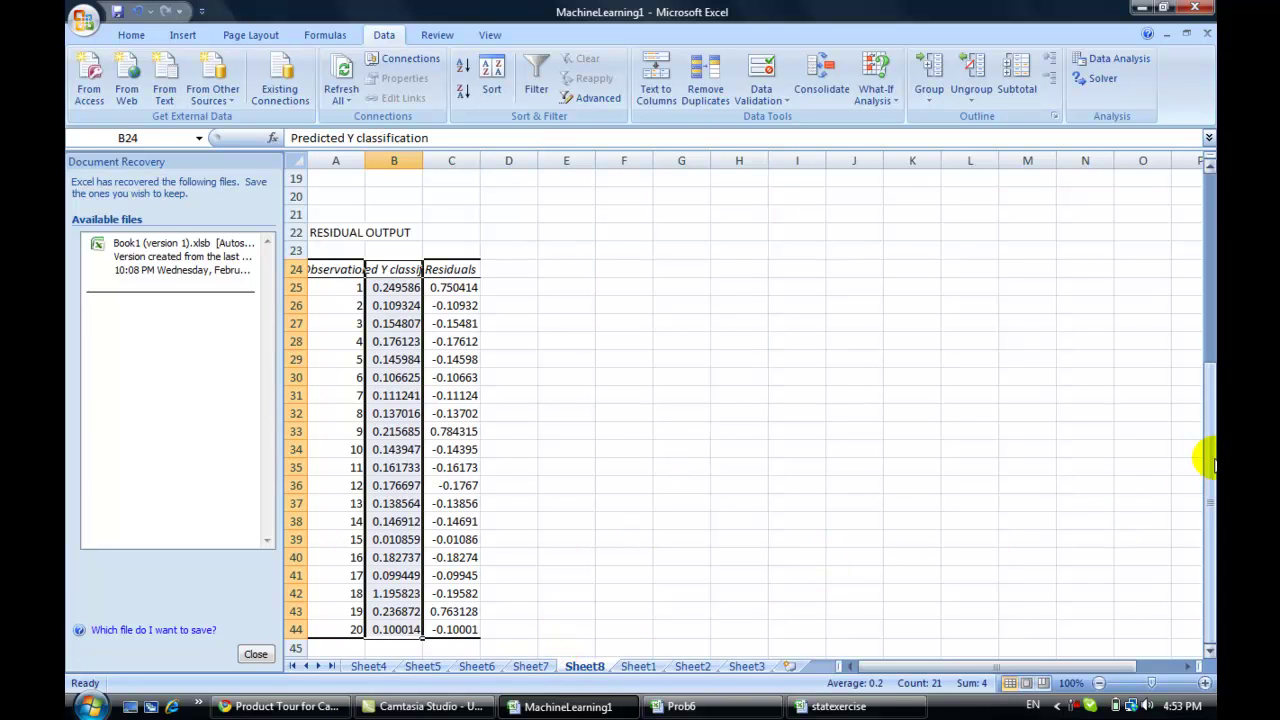
pyautogui.moveTo(1212, 463); pyautogui.dragTo(1210, 277)
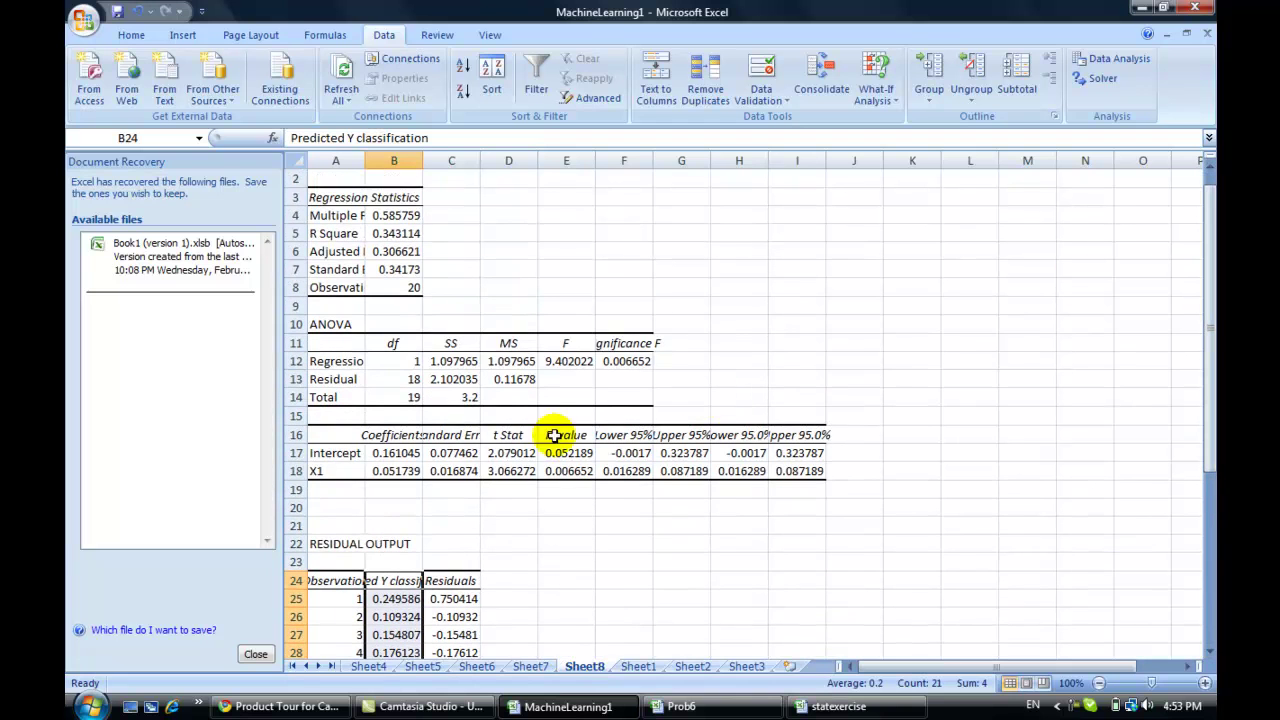
# - Compare the X1 coefficient of the outlier regression on Sheet8 with the earlier one on Sheet7
pyautogui.click(396, 471)
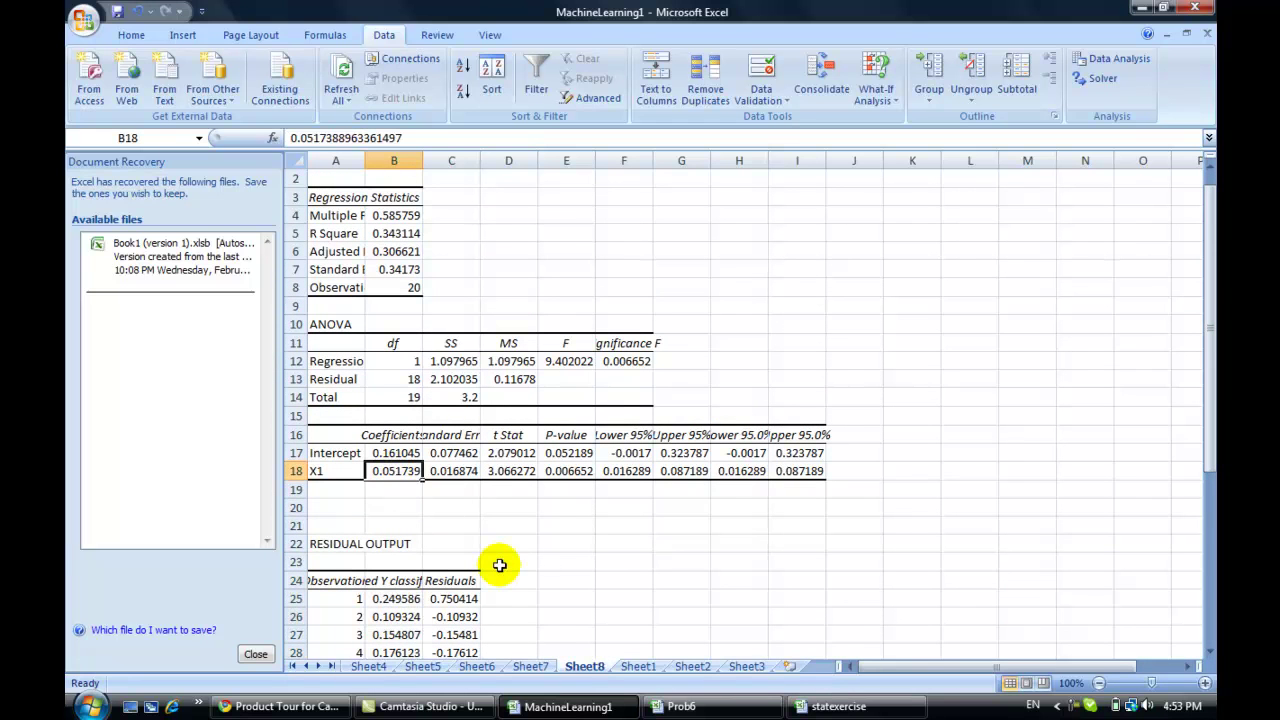
pyautogui.click(530, 666)
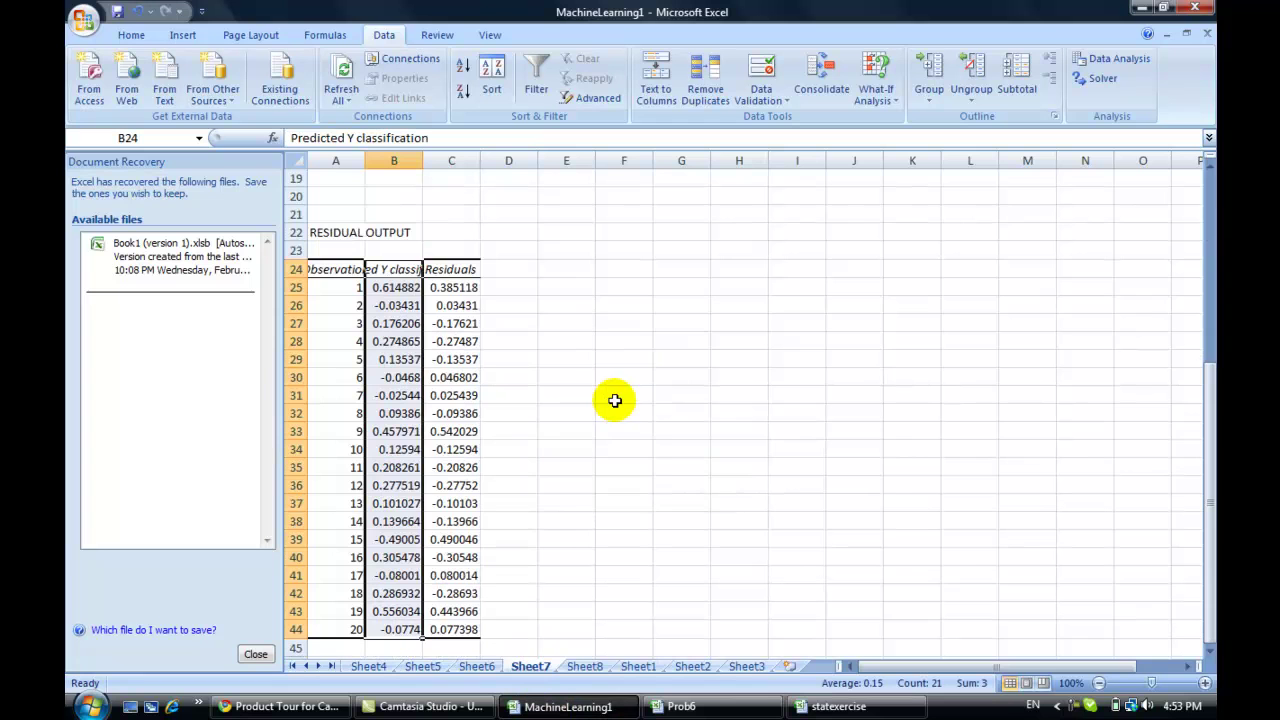
pyautogui.click(1207, 190)
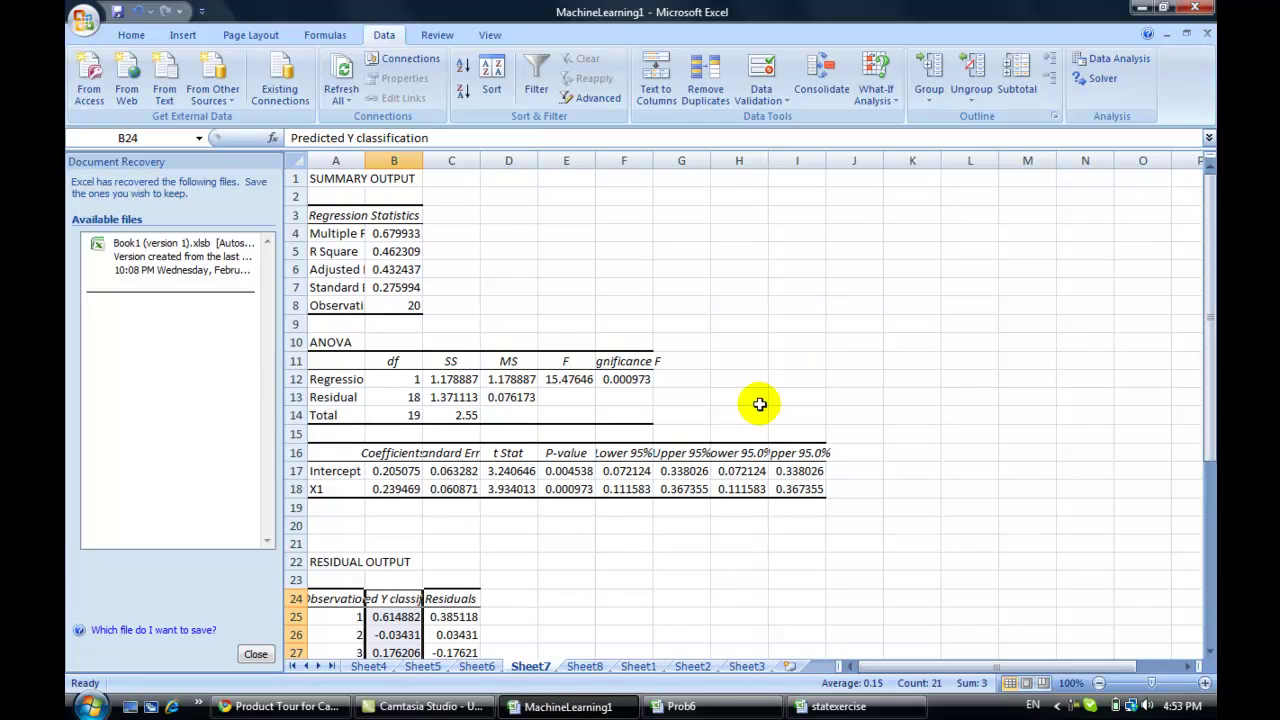
pyautogui.click(392, 489)
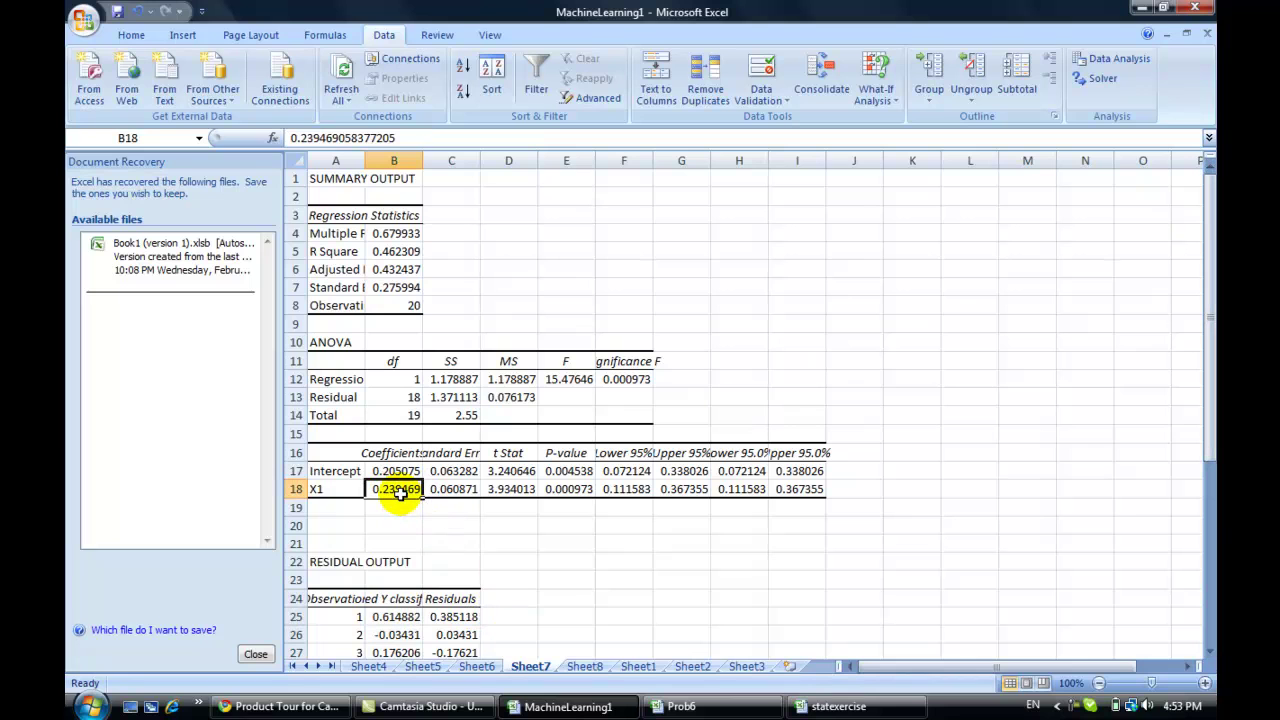
pyautogui.click(588, 668)
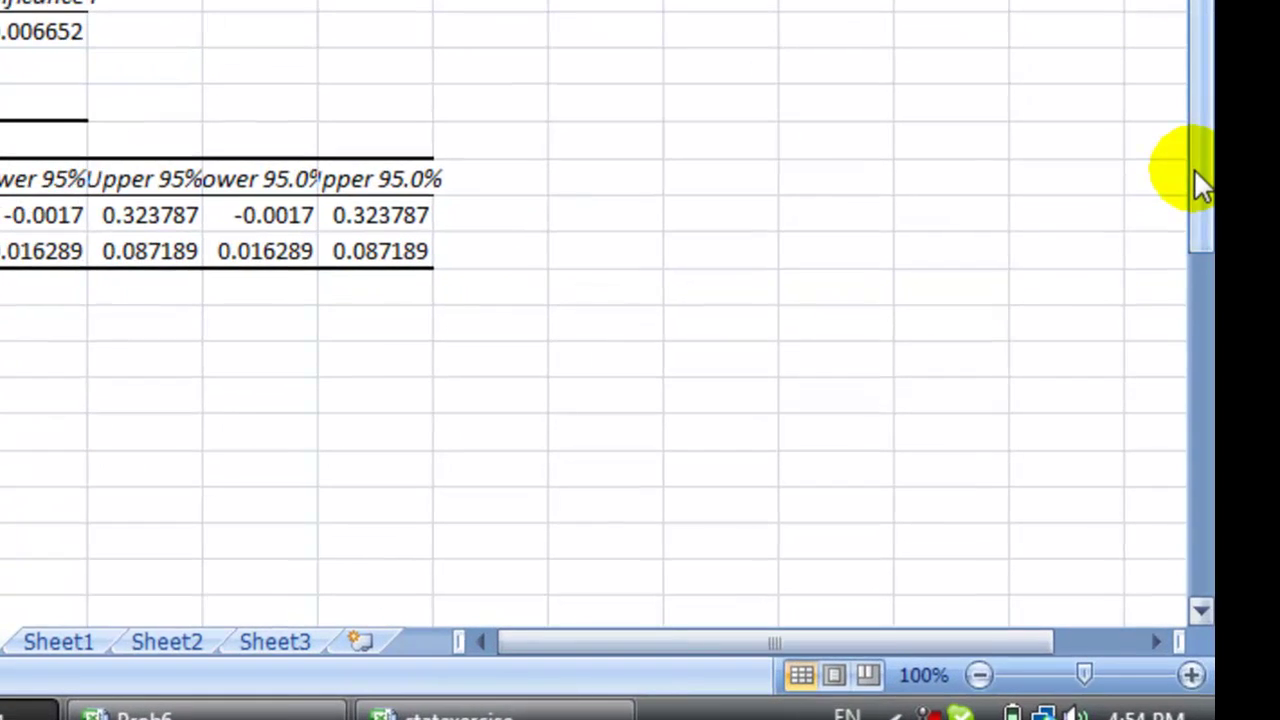
# - Inspect the residuals of observation 18 and the outlier, then go back to Sheet1
pyautogui.moveTo(1200, 317); pyautogui.dragTo(1182, 585)
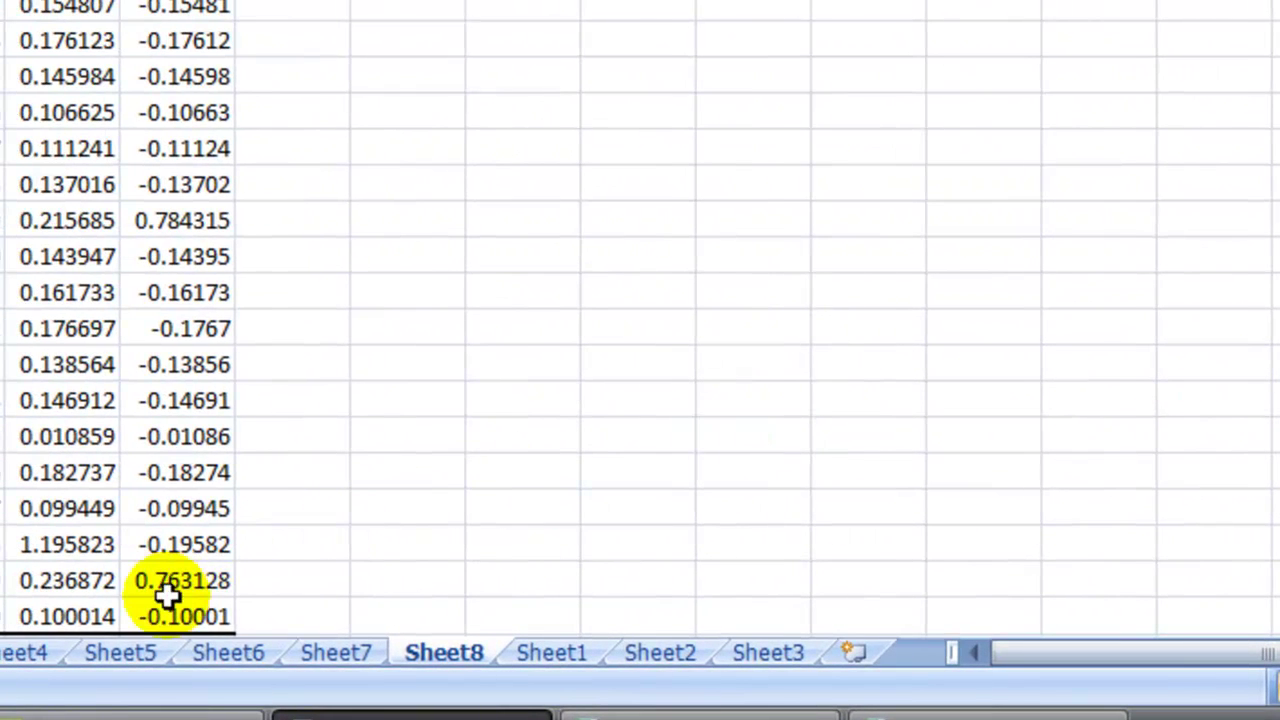
pyautogui.click(165, 544)
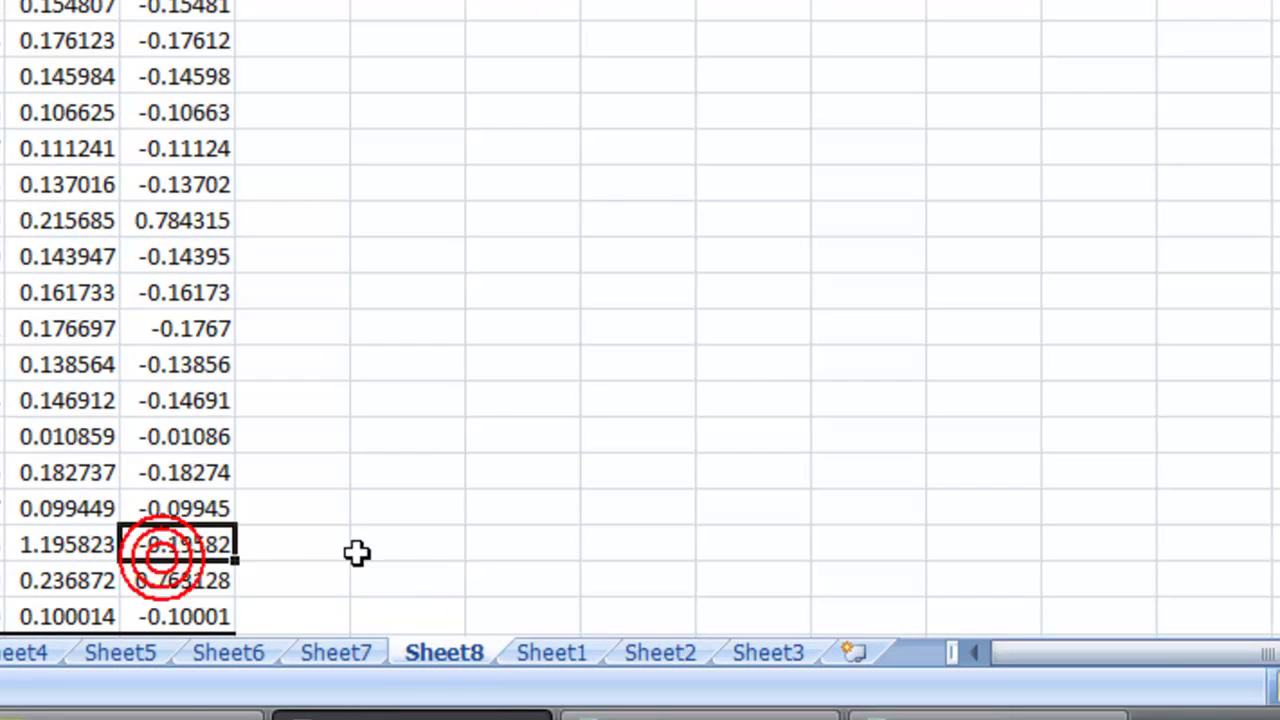
pyautogui.click(186, 578)
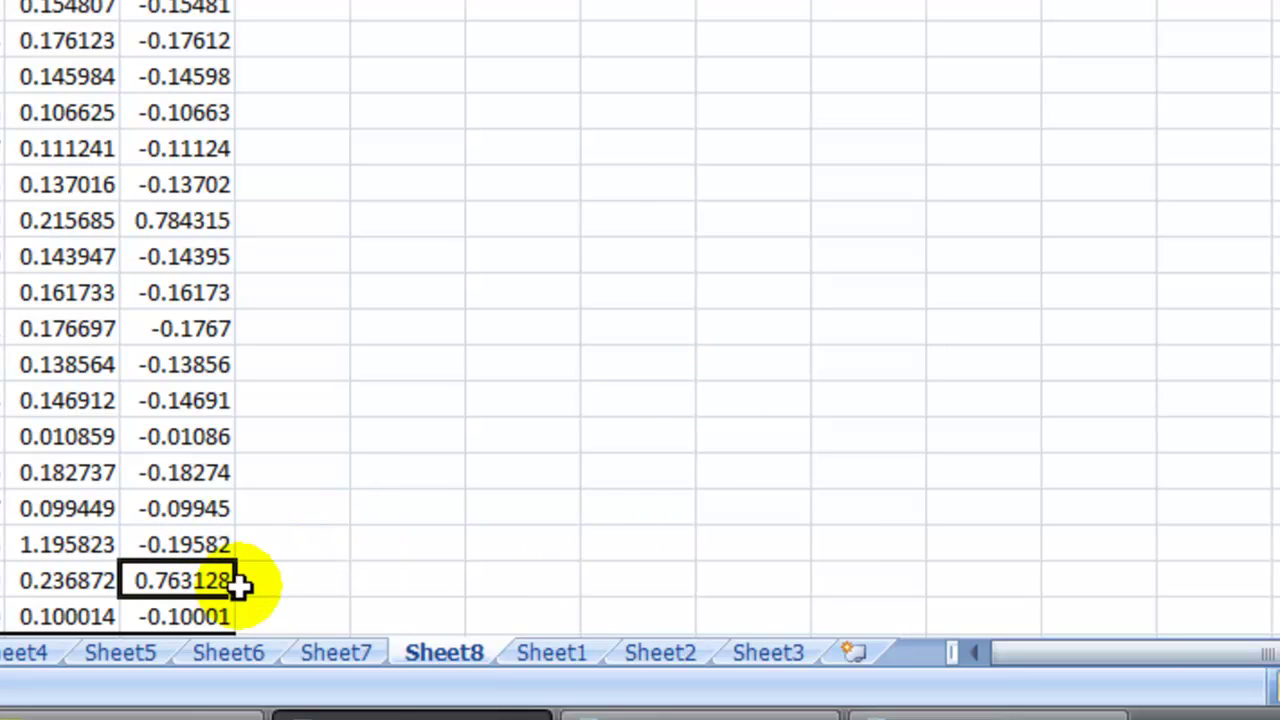
pyautogui.click(530, 660)
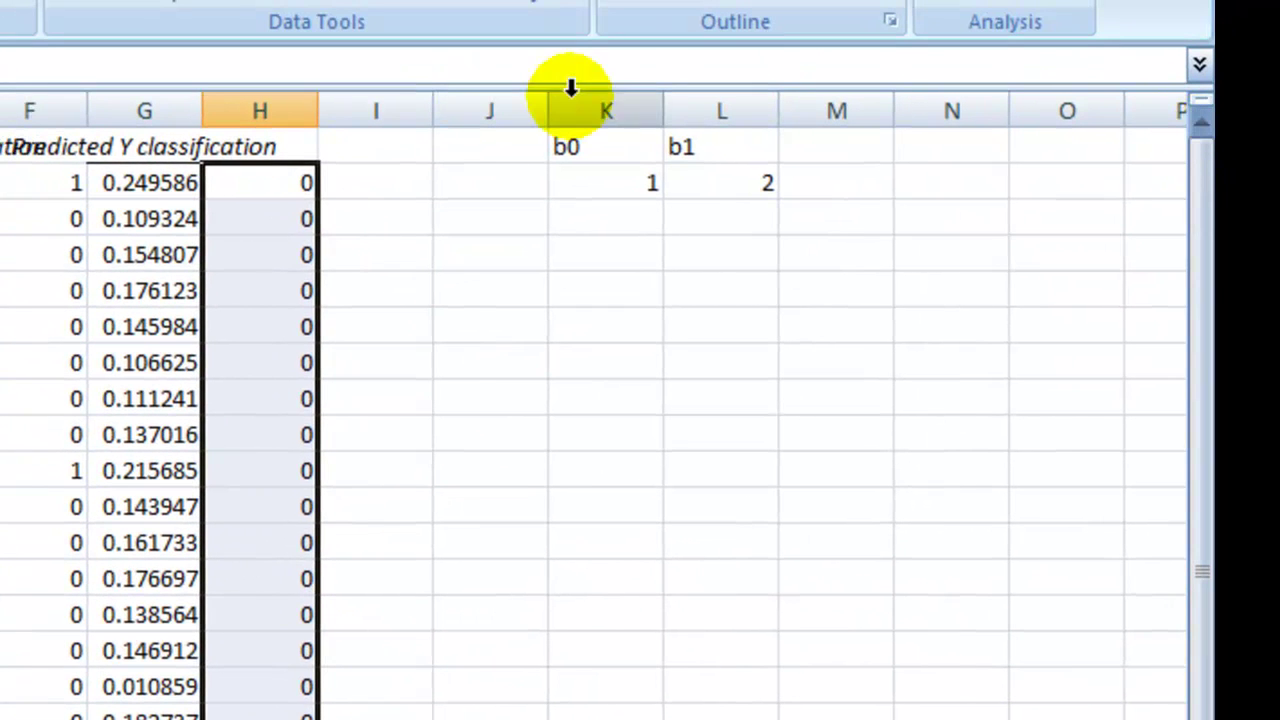
pyautogui.click(390, 132)
pyautogui.click(371, 148)
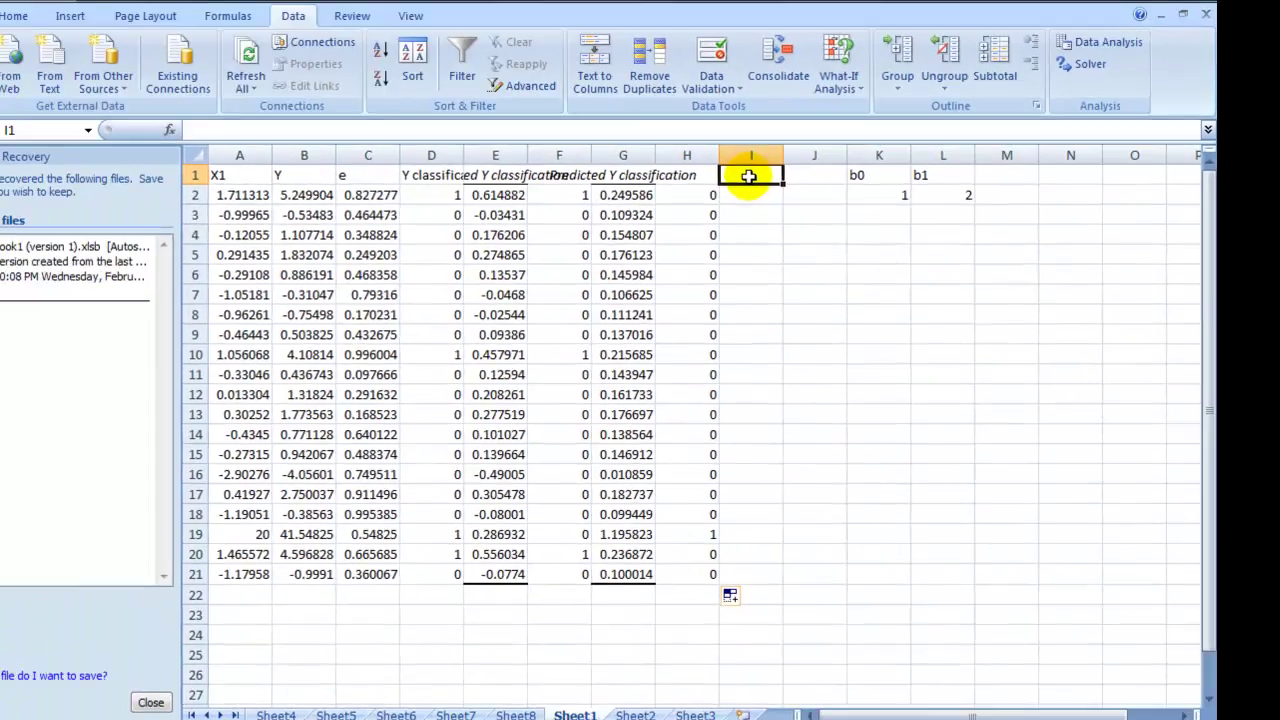
pyautogui.press('Right')
pyautogui.press('Right')
pyautogui.press('Right')
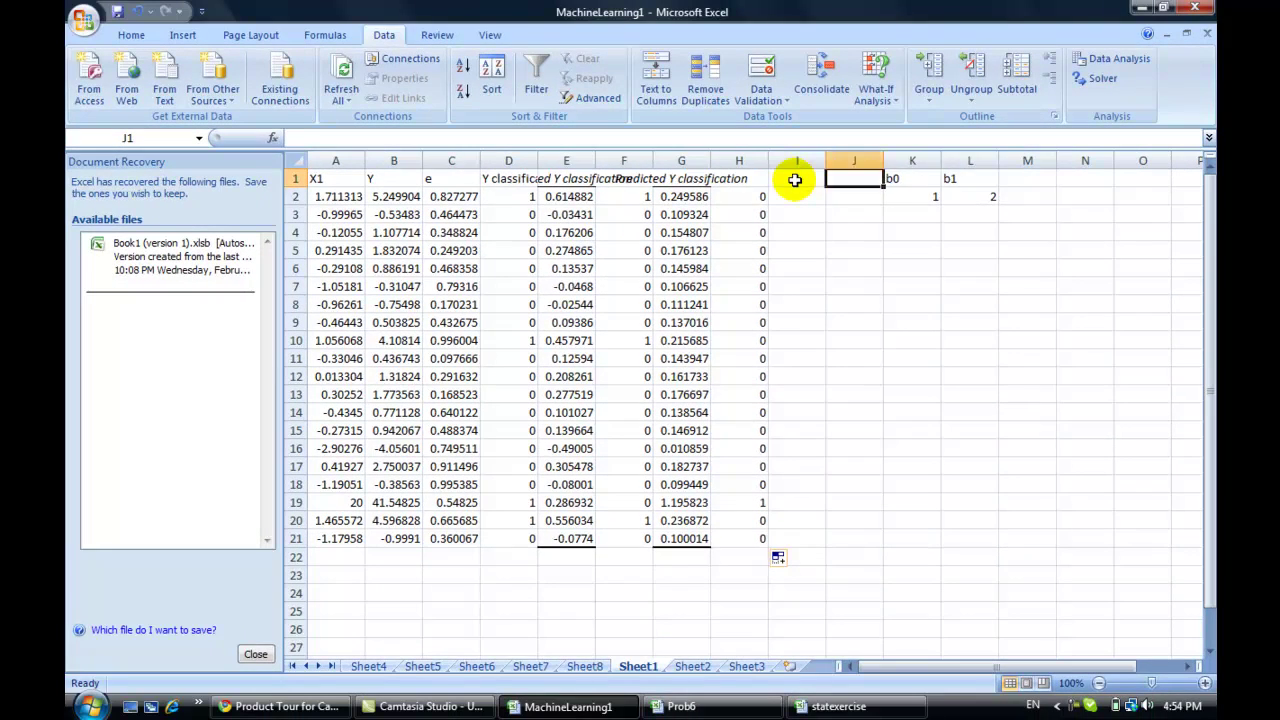
pyautogui.press('Down')
pyautogui.press('Left')
pyautogui.press('Left')
pyautogui.press('Left')
pyautogui.press('Left')
pyautogui.press('Left')
pyautogui.press('Left')
pyautogui.press('Left')
pyautogui.press('Left')
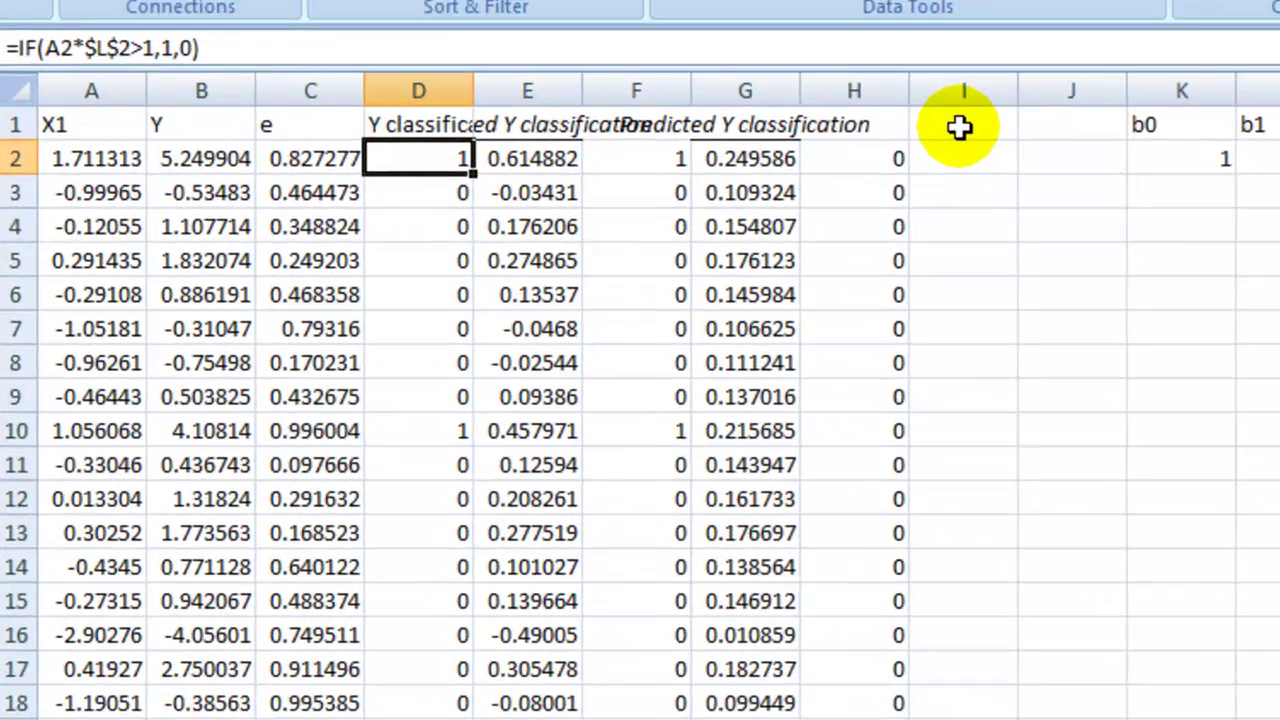
pyautogui.press('Left')
pyautogui.press('Left')
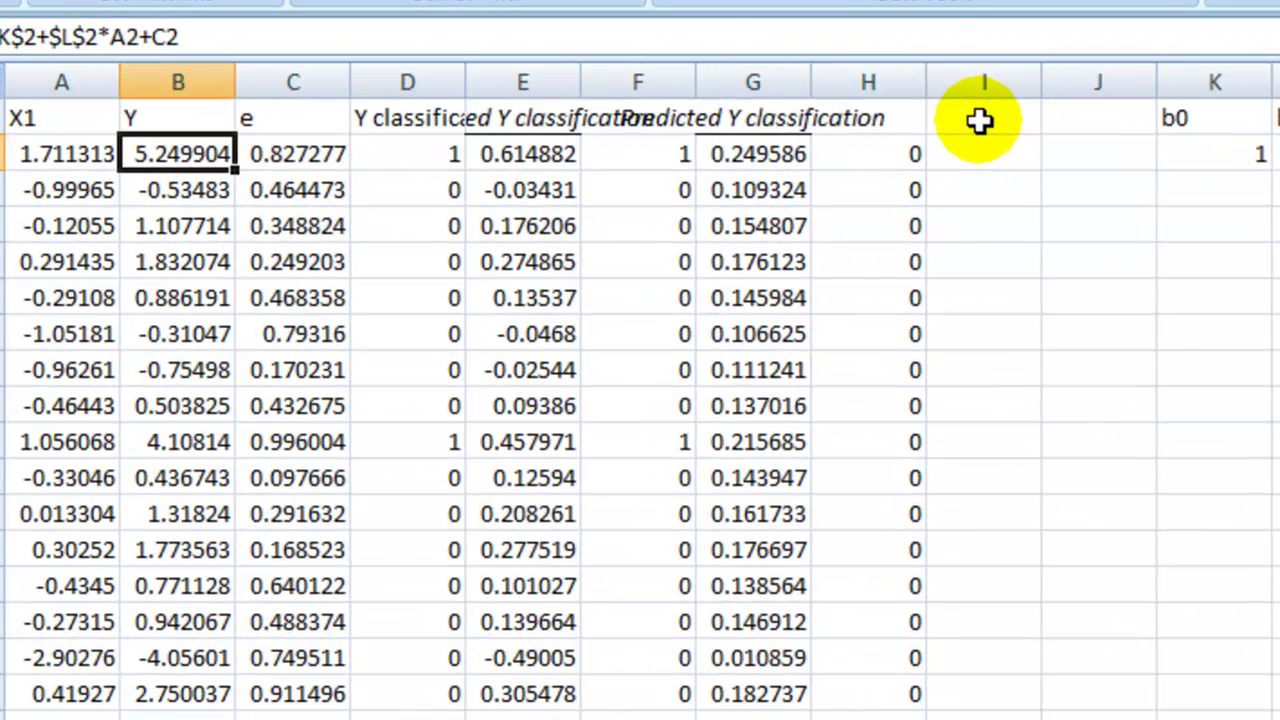
pyautogui.press('Right')
pyautogui.press('Right')
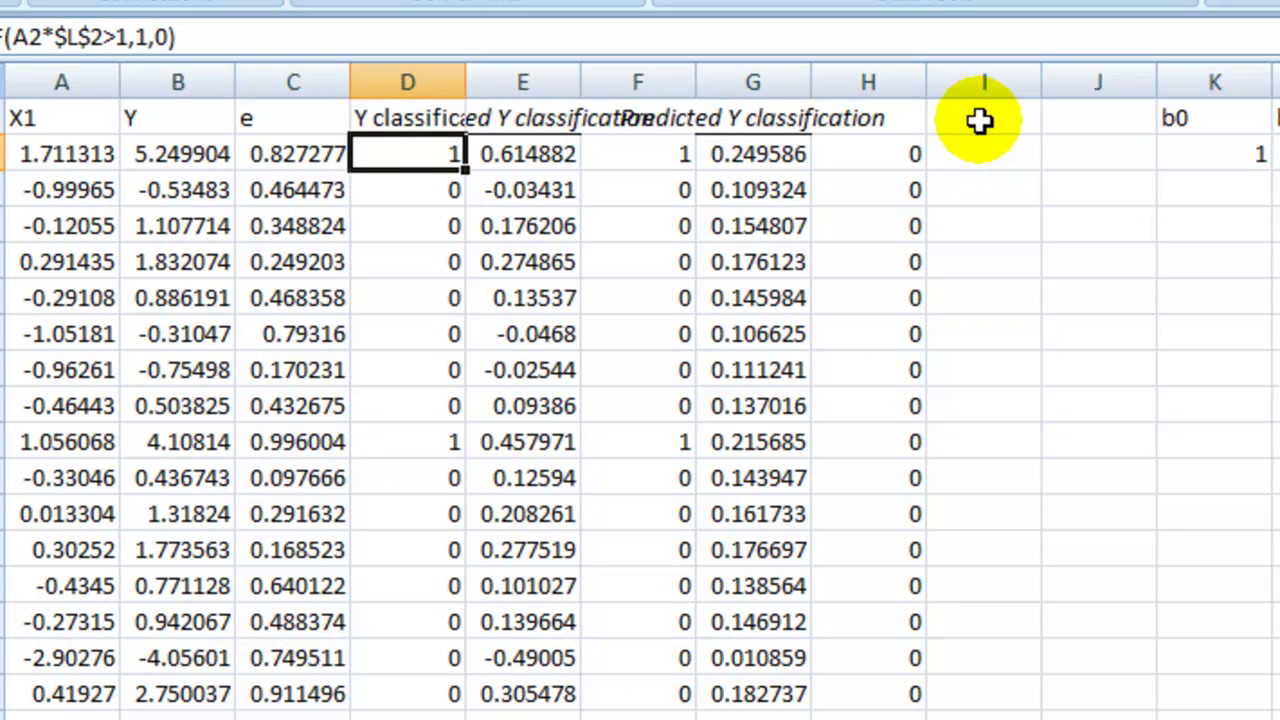
pyautogui.press('Right')
pyautogui.press('Right')
pyautogui.press('Left')
pyautogui.press('Left')
pyautogui.press('Left')
pyautogui.press('Right')
pyautogui.press('Right')
pyautogui.press('Right')
pyautogui.press('Right')
pyautogui.press('Right')
pyautogui.press('Right')
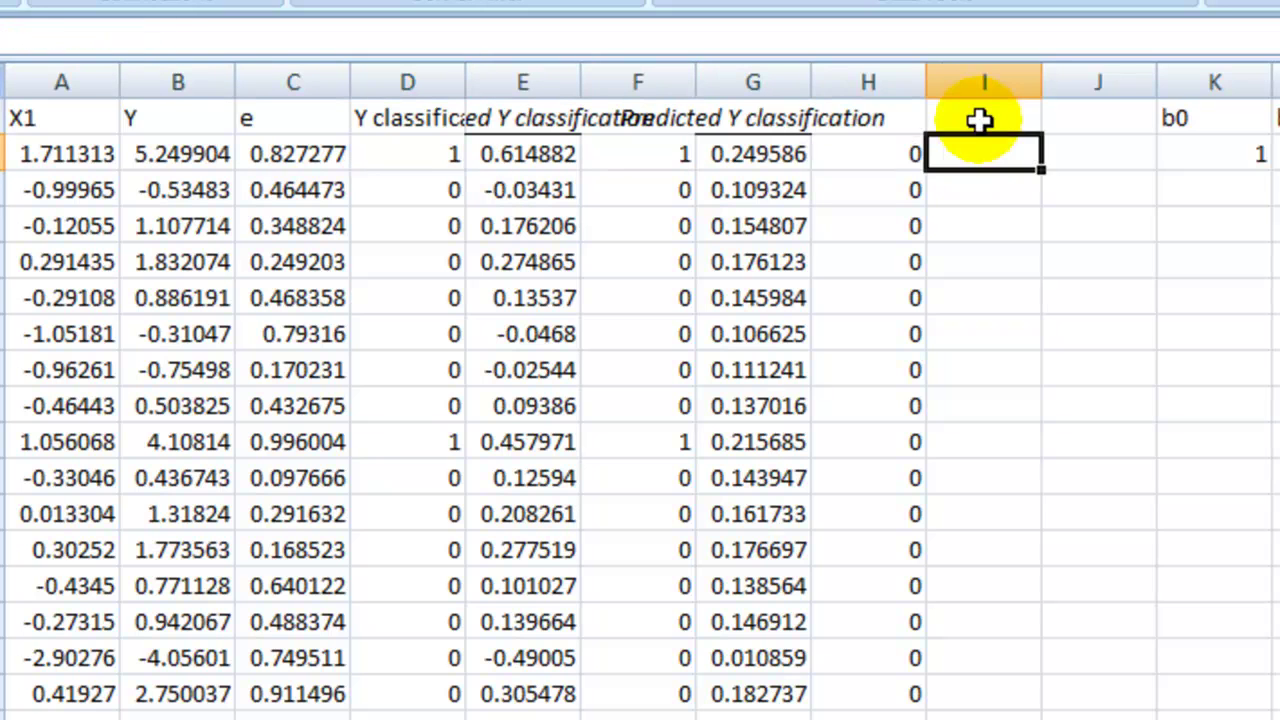
pyautogui.press('Left')
pyautogui.press('Left')
pyautogui.press('Left')
pyautogui.press('Left')
pyautogui.press('Left')
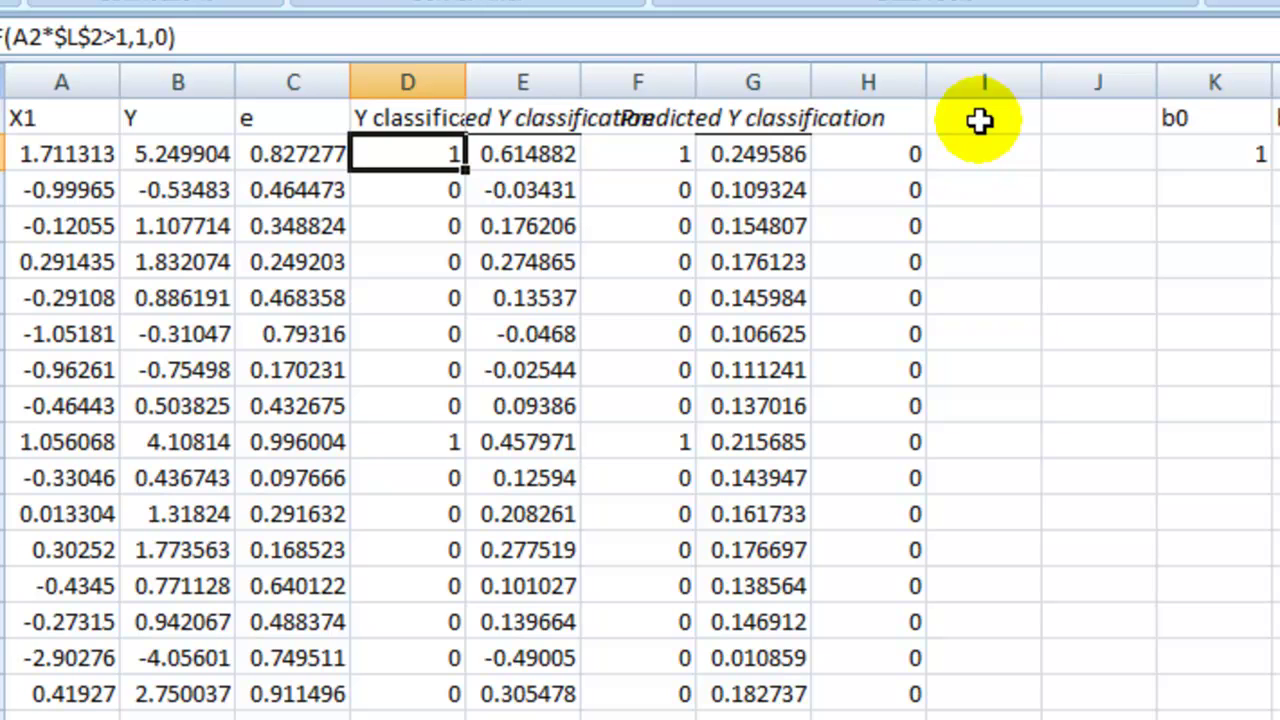
pyautogui.press('Right')
pyautogui.press('Right')
pyautogui.press('Right')
pyautogui.press('Right')
pyautogui.press('Right')
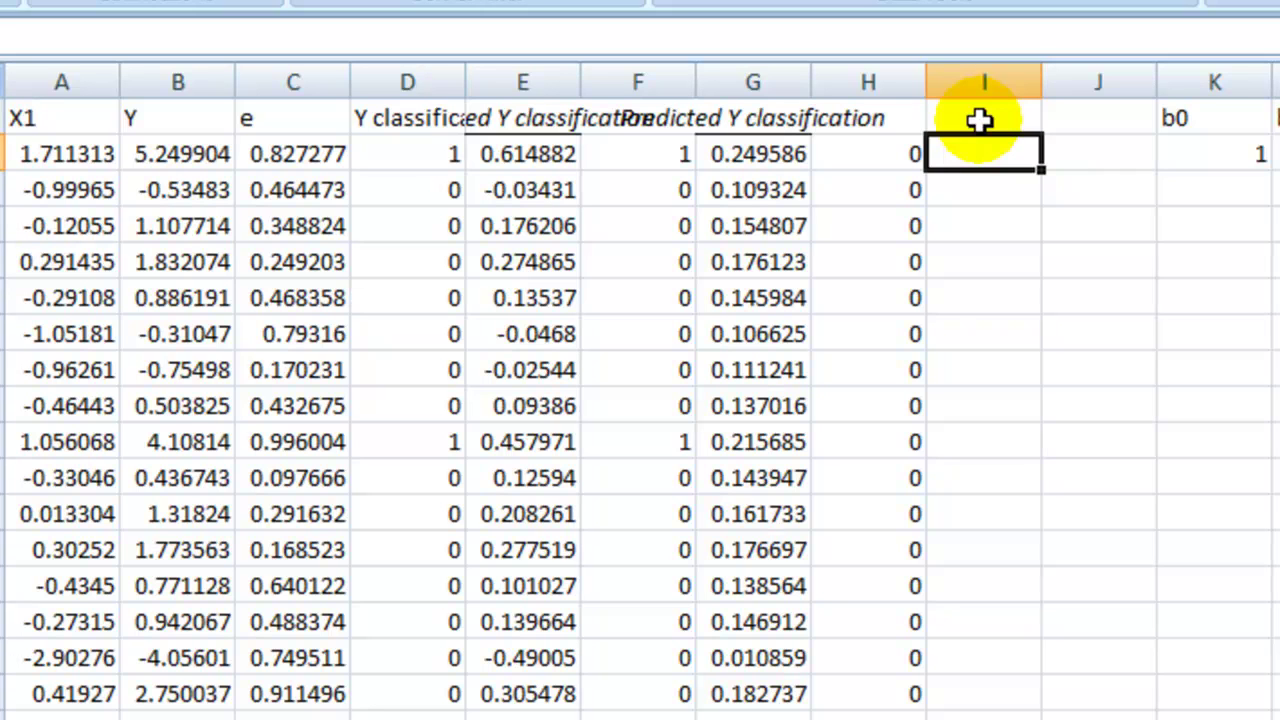
# - Enter header 'b1 guess' in I1 with 0 in I2, and header 'predicted y' in J1
pyautogui.click(979, 120)
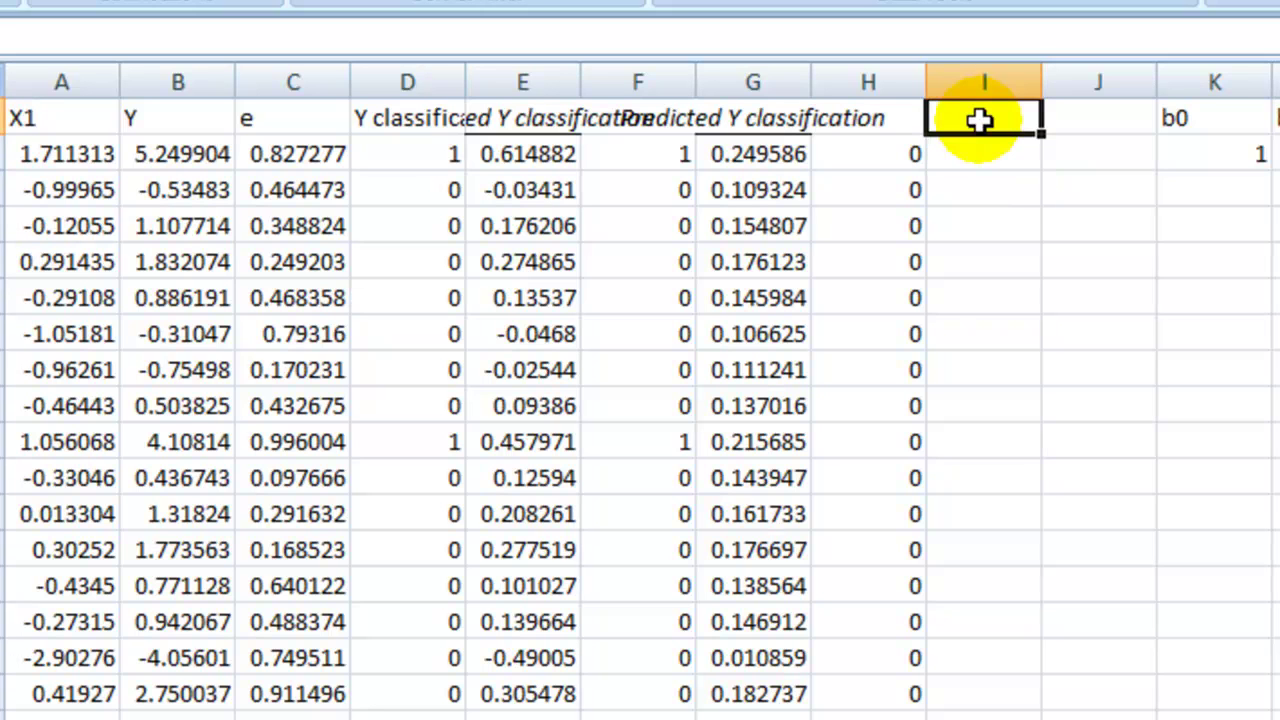
pyautogui.doubleClick(979, 120)
pyautogui.write('b1')
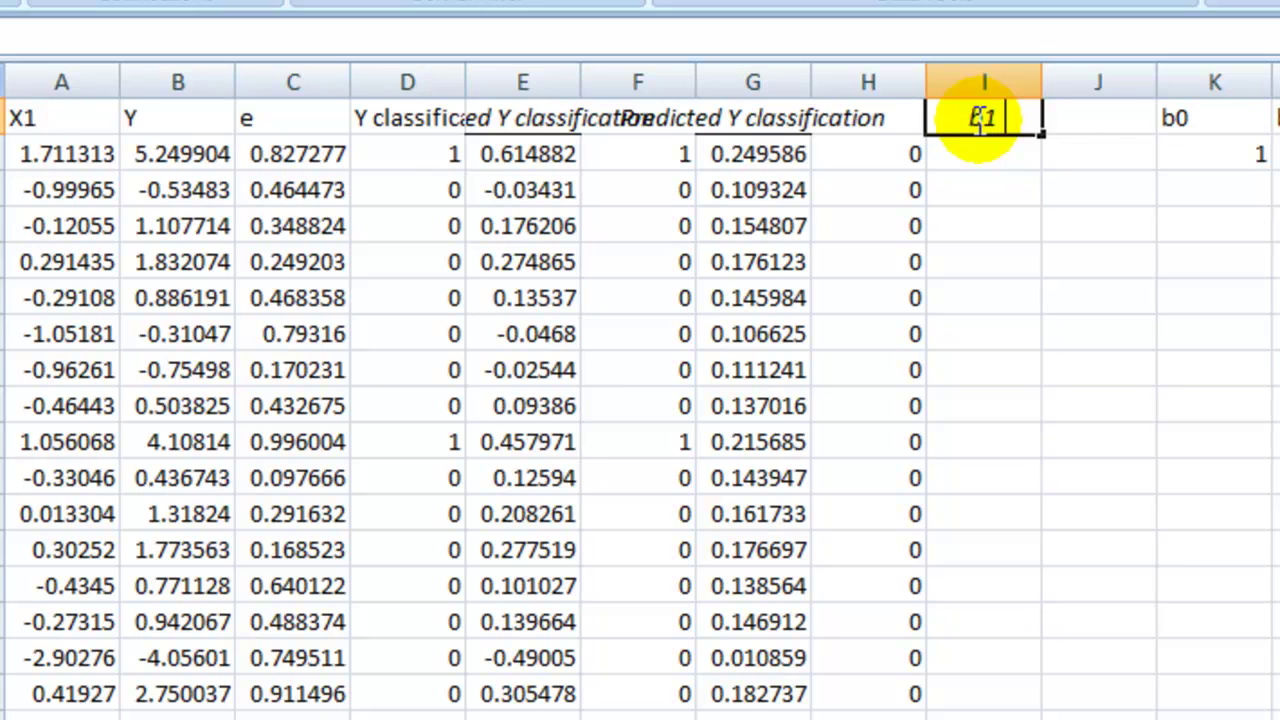
pyautogui.write(' guess')
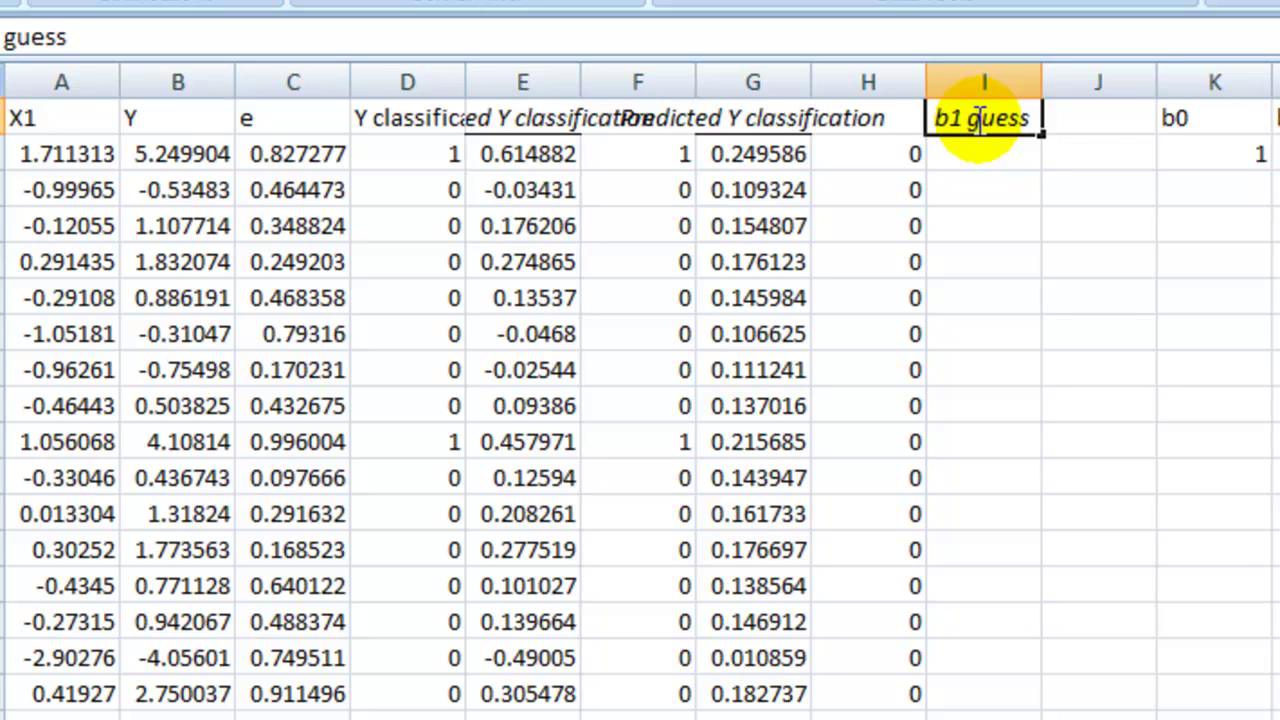
pyautogui.press('Return')
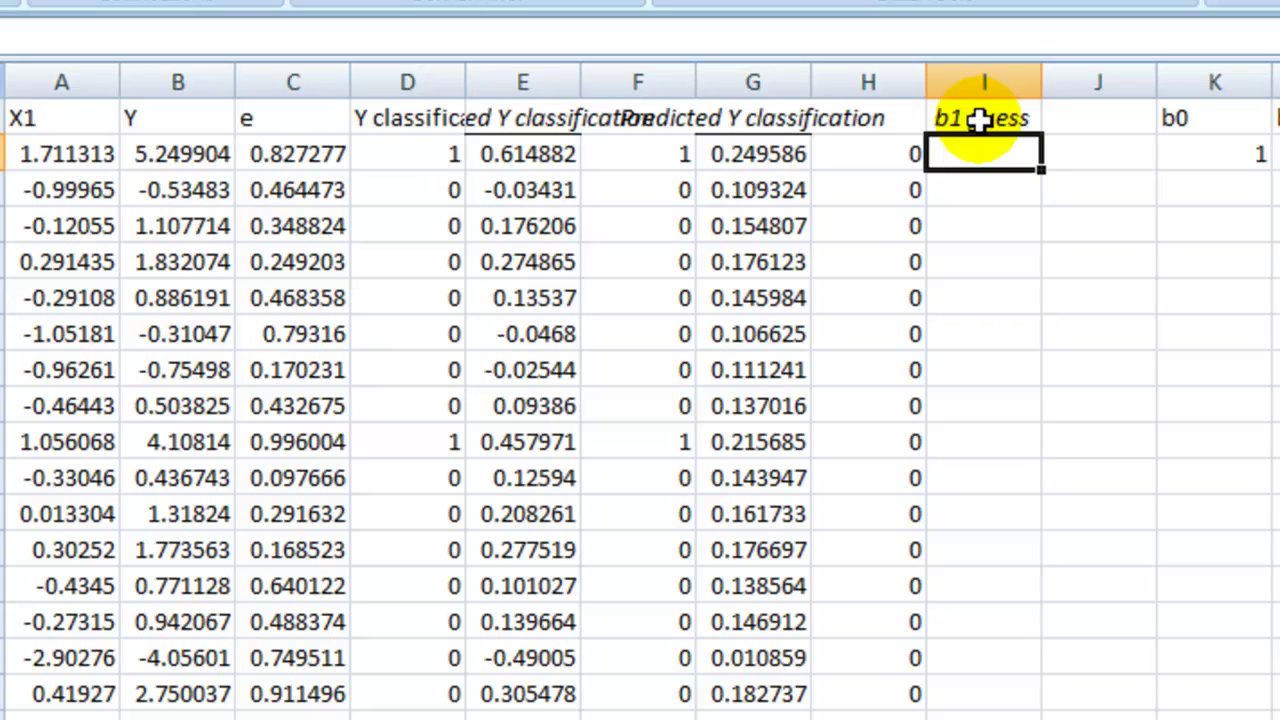
pyautogui.write('0')
pyautogui.press('Return')
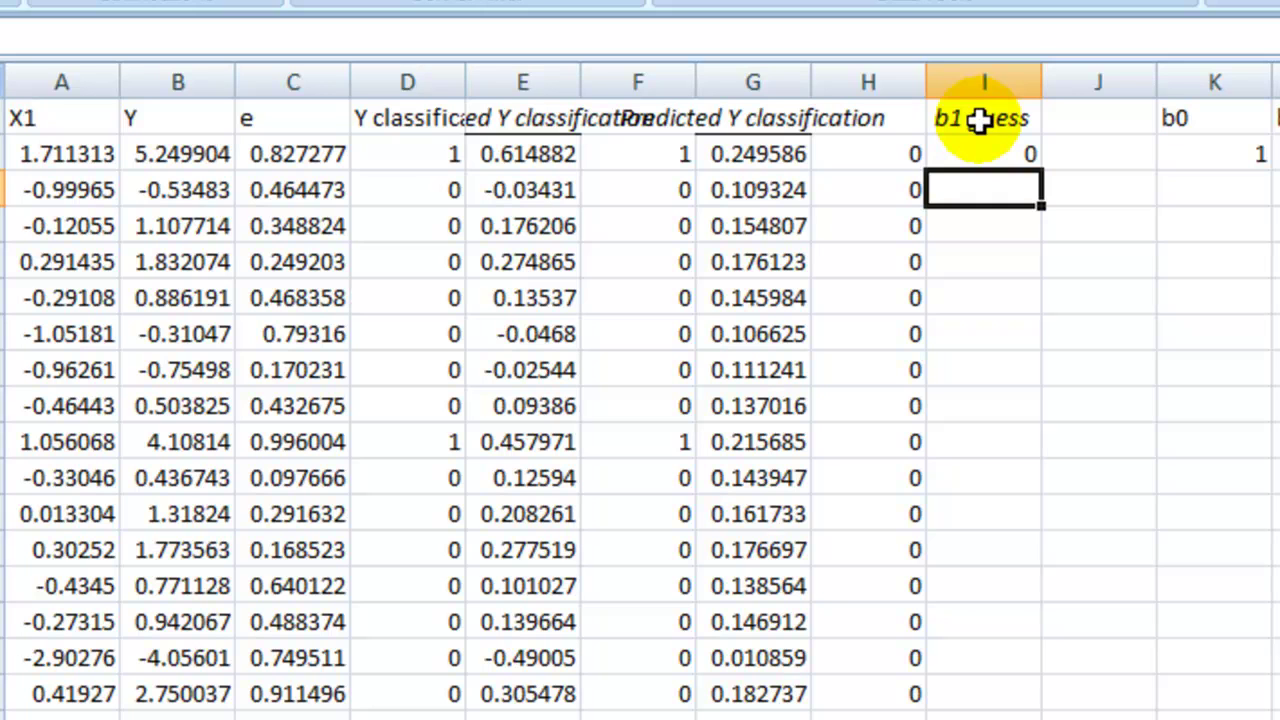
pyautogui.click(1085, 118)
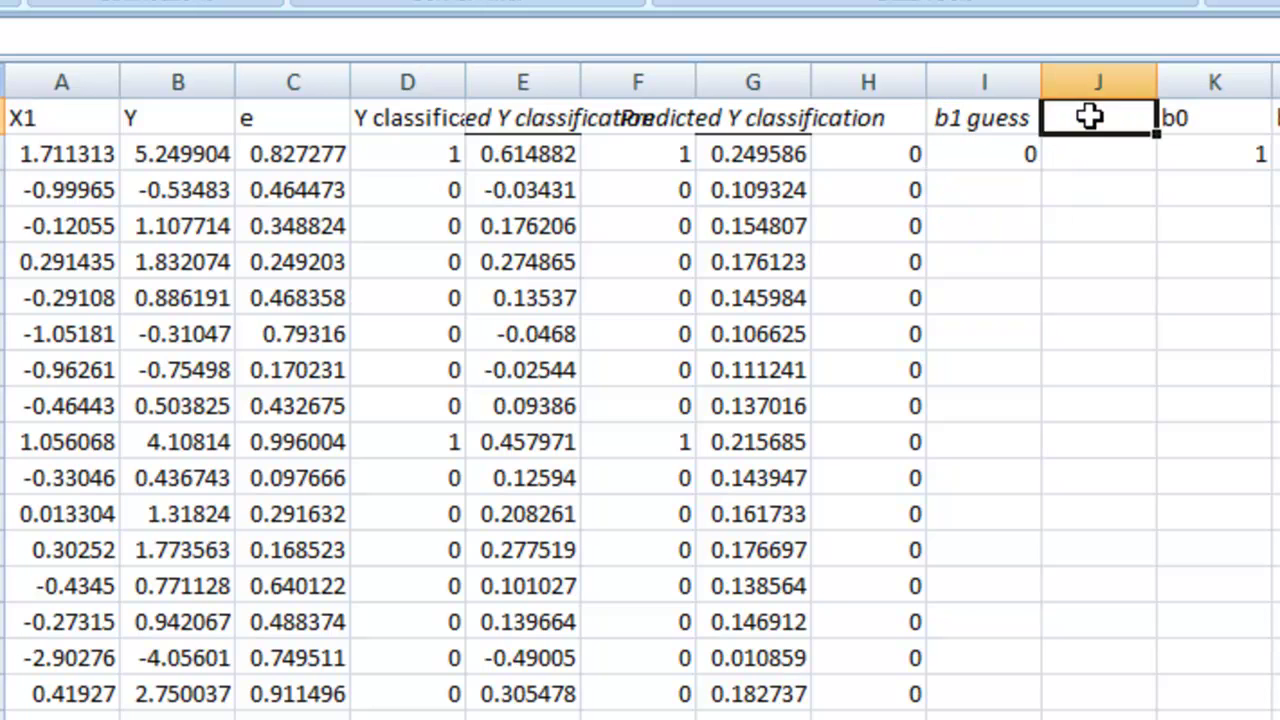
pyautogui.write('predict')
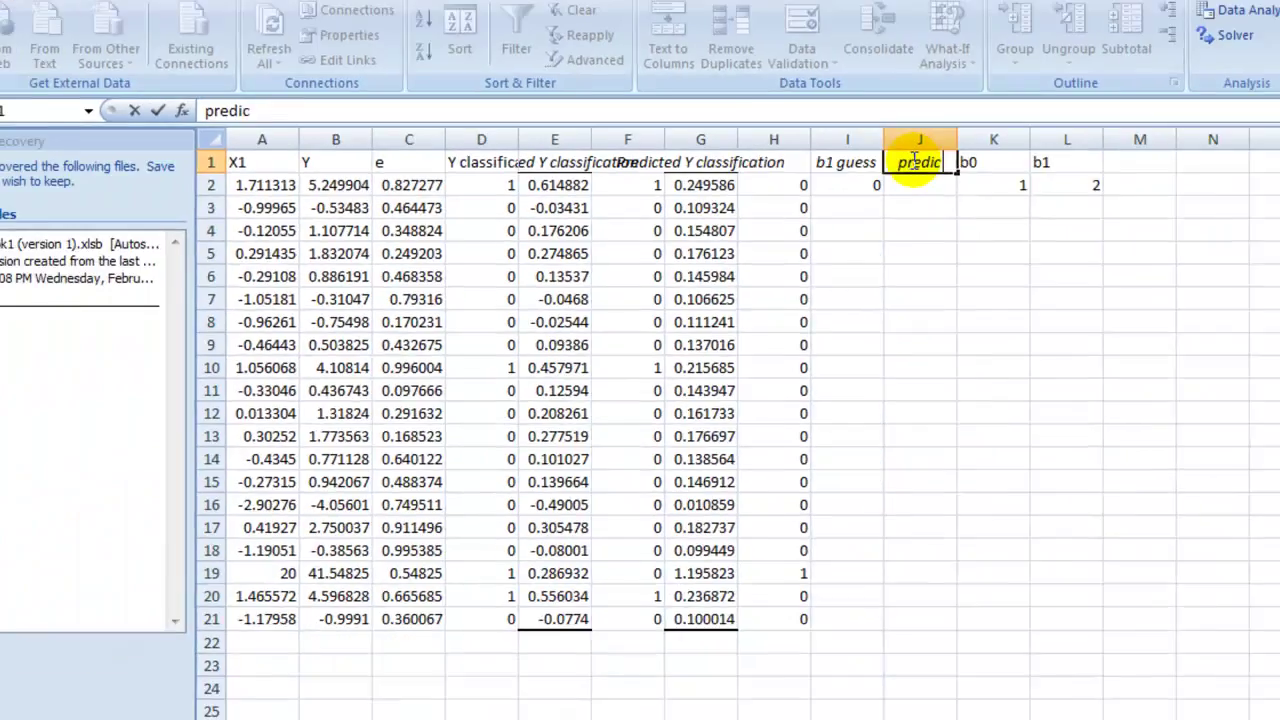
pyautogui.write('ed y')
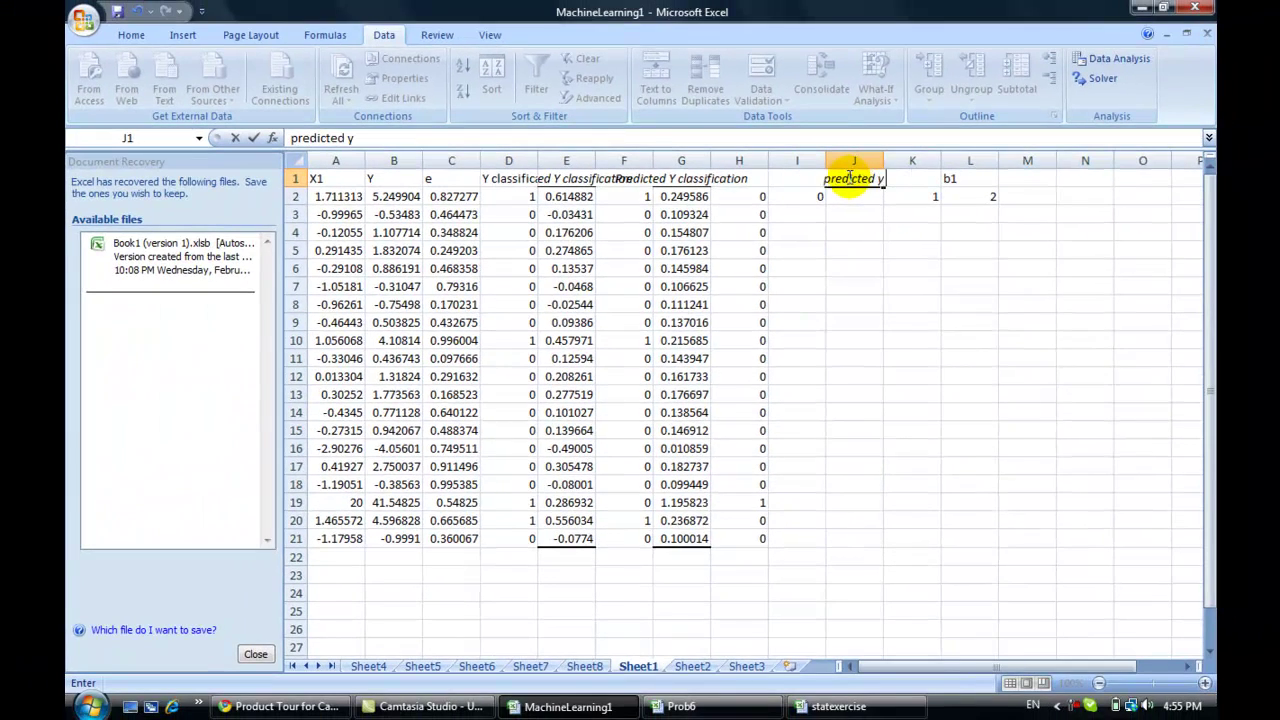
pyautogui.press('Return')
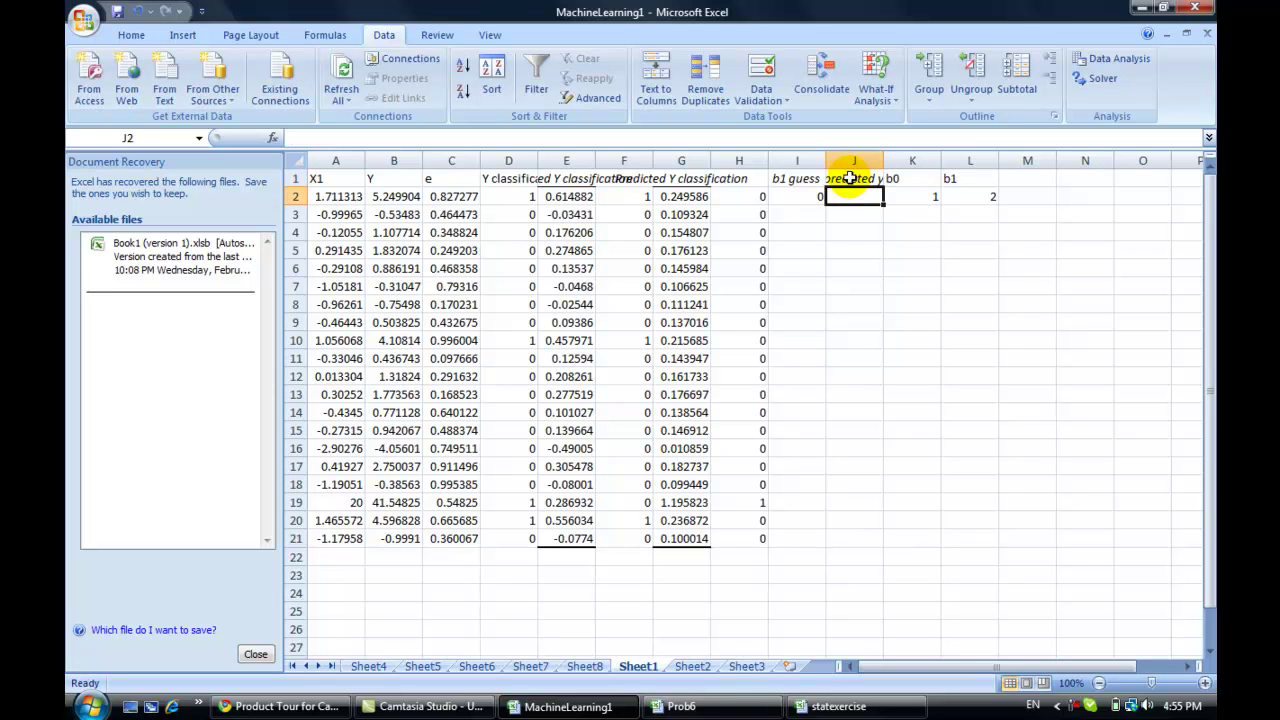
# - Start copying D2's classification formula, cancelling an accidental J2 reference so D2 stays unchanged
pyautogui.click(508, 196)
pyautogui.hotkey('ctrl', 'c')
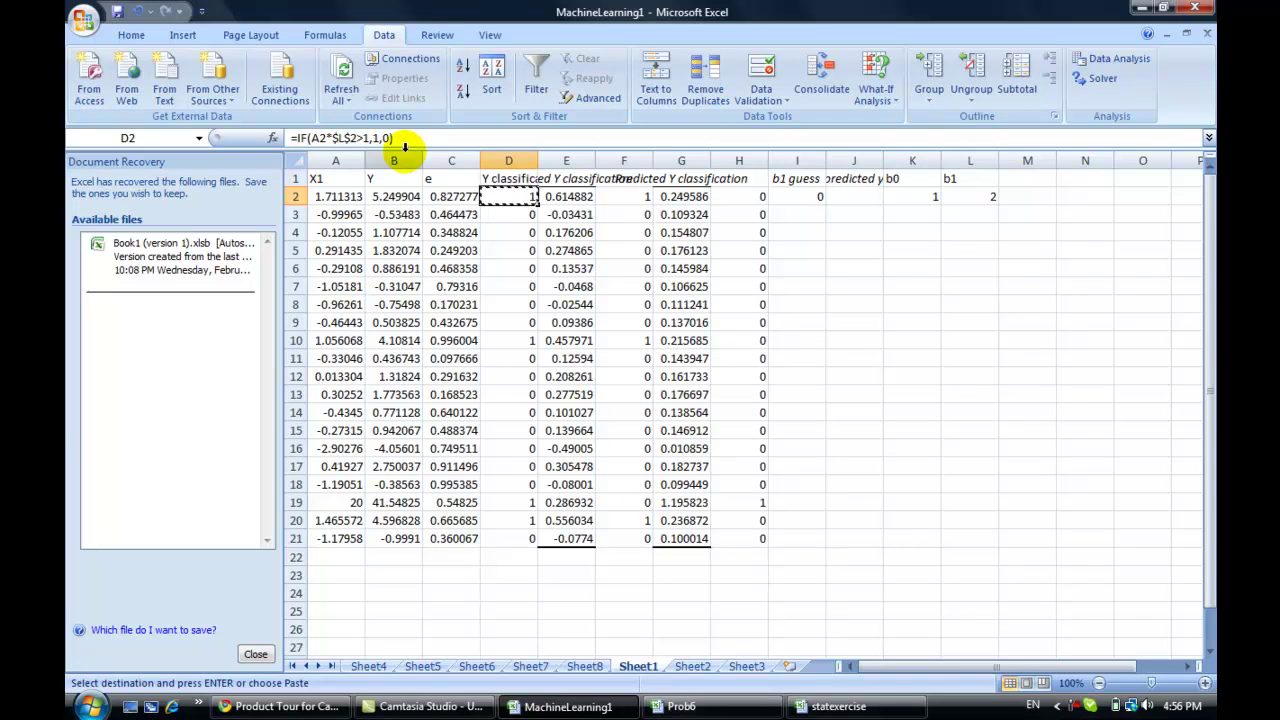
pyautogui.moveTo(400, 138); pyautogui.dragTo(283, 140)
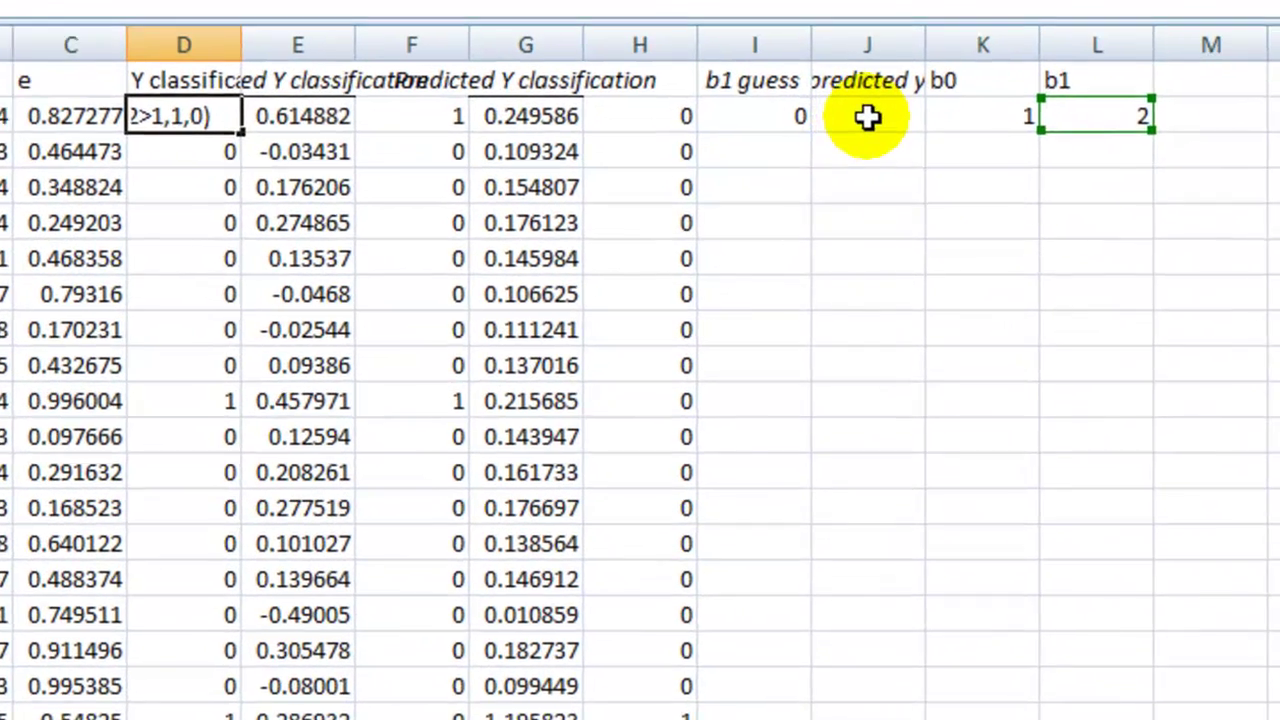
pyautogui.press('Escape')
pyautogui.write('=')
pyautogui.click(857, 174)
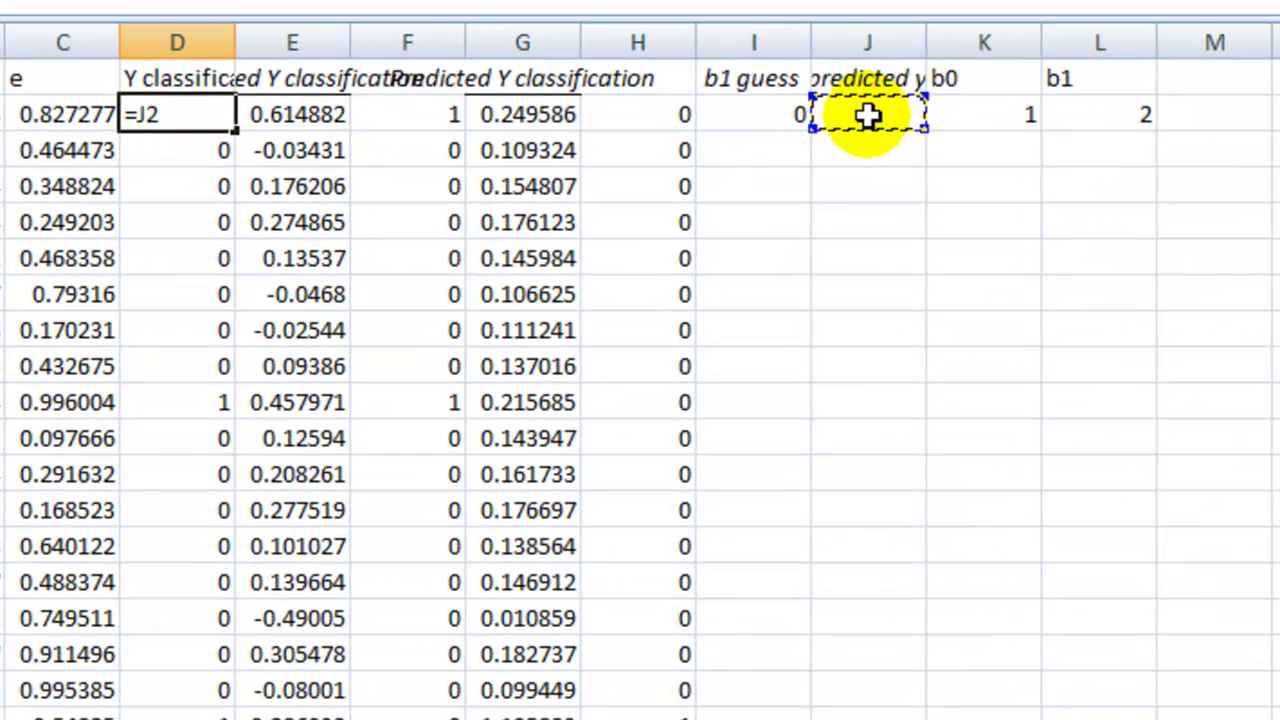
pyautogui.hotkey('ctrl', 'Return')
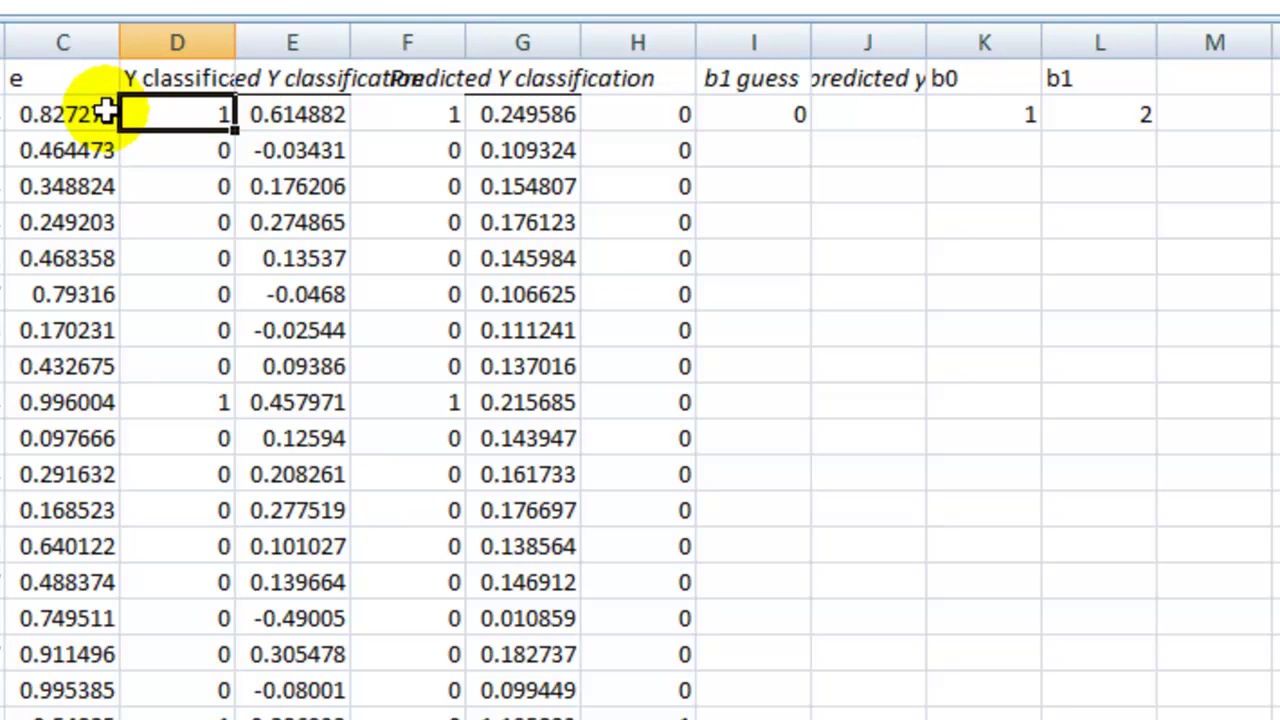
# - Copy D2's formula text from the formula bar and paste it into J2, giving 1
pyautogui.click(176, 110)
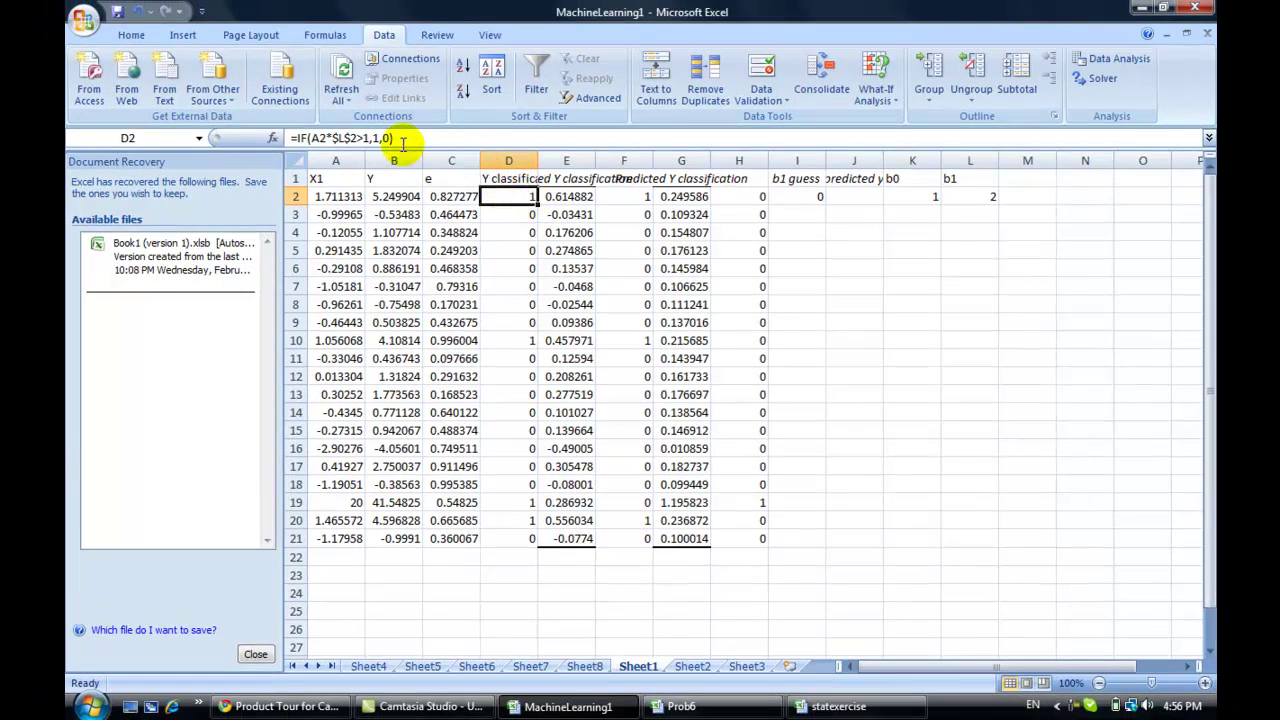
pyautogui.moveTo(400, 138); pyautogui.dragTo(275, 140)
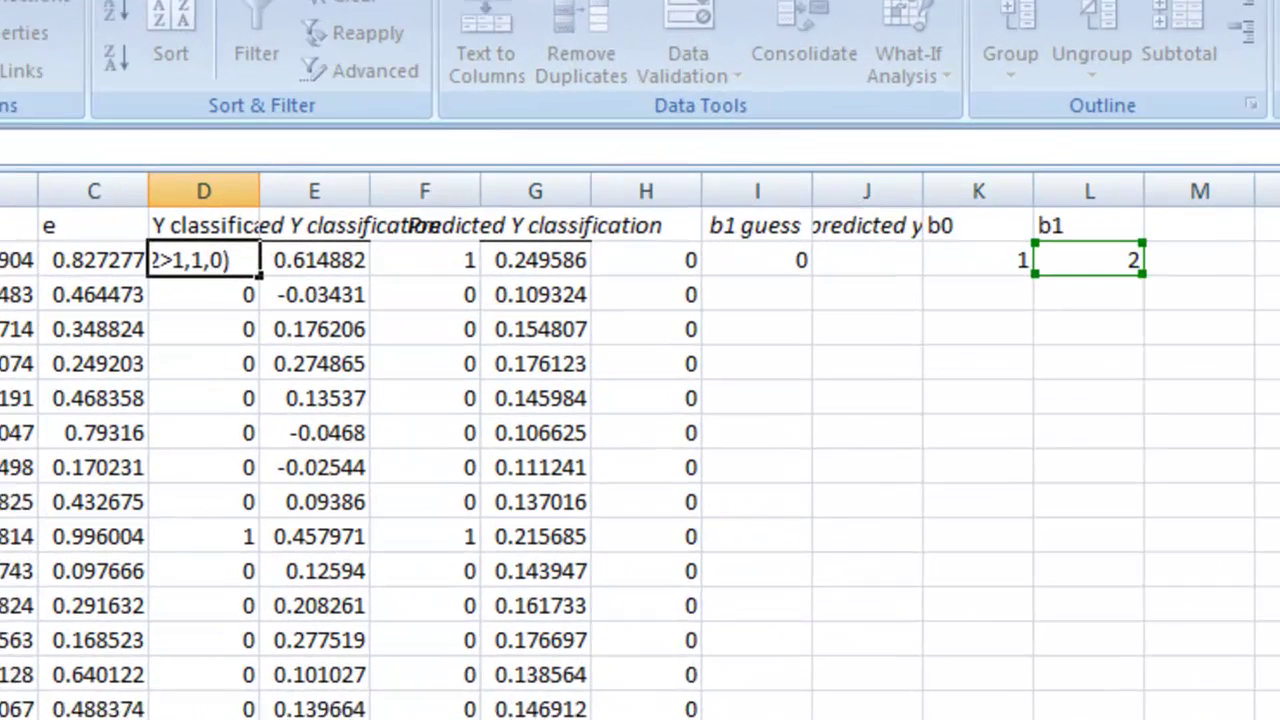
pyautogui.click(253, 138)
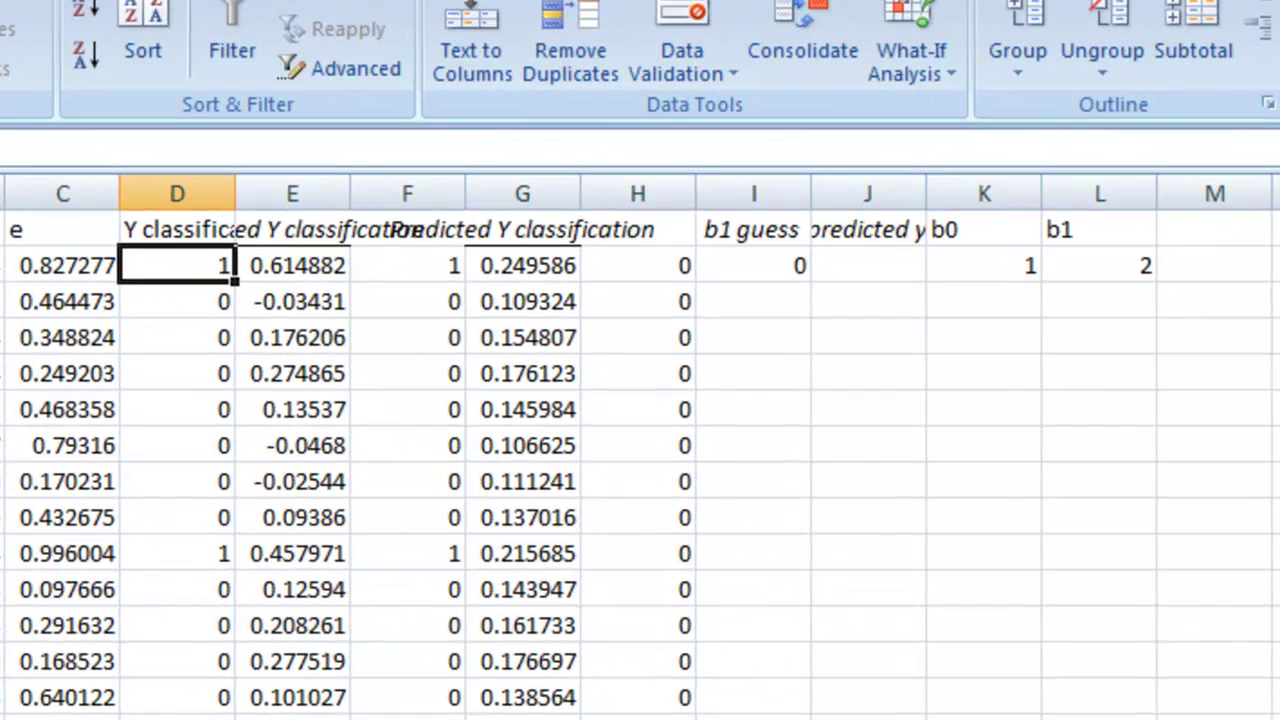
pyautogui.click(867, 258)
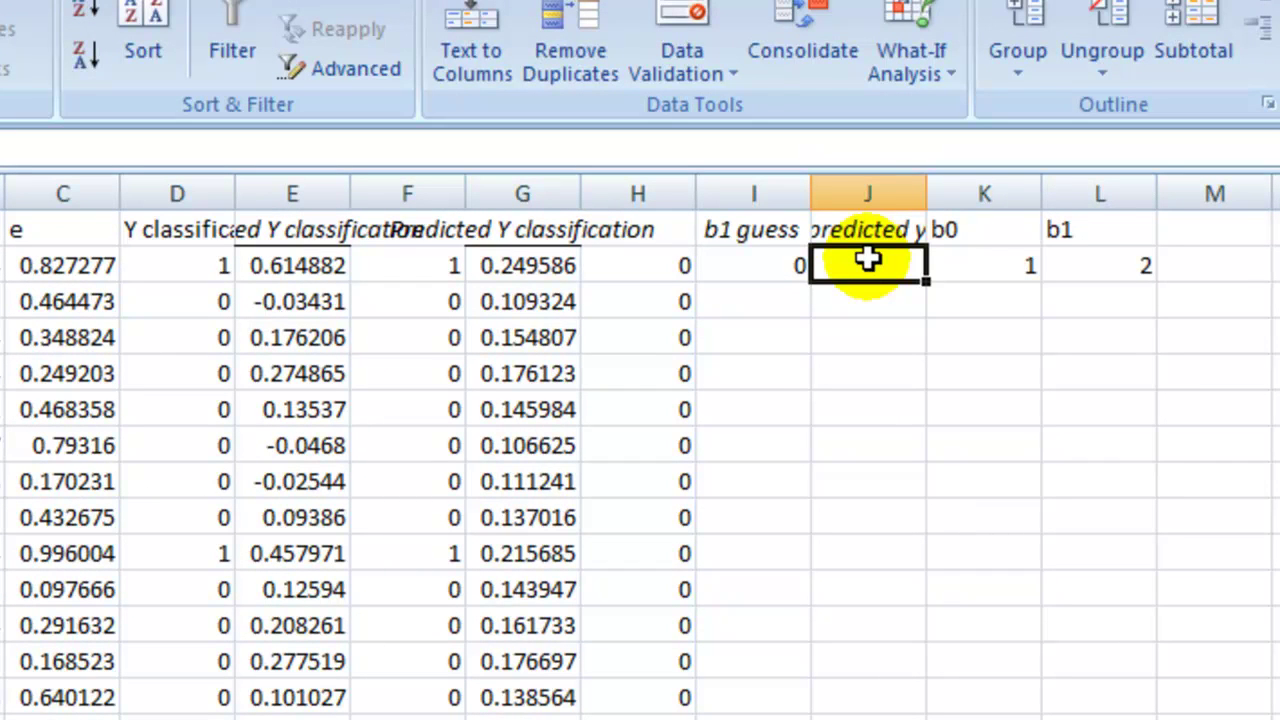
pyautogui.hotkey('ctrl', 'v')
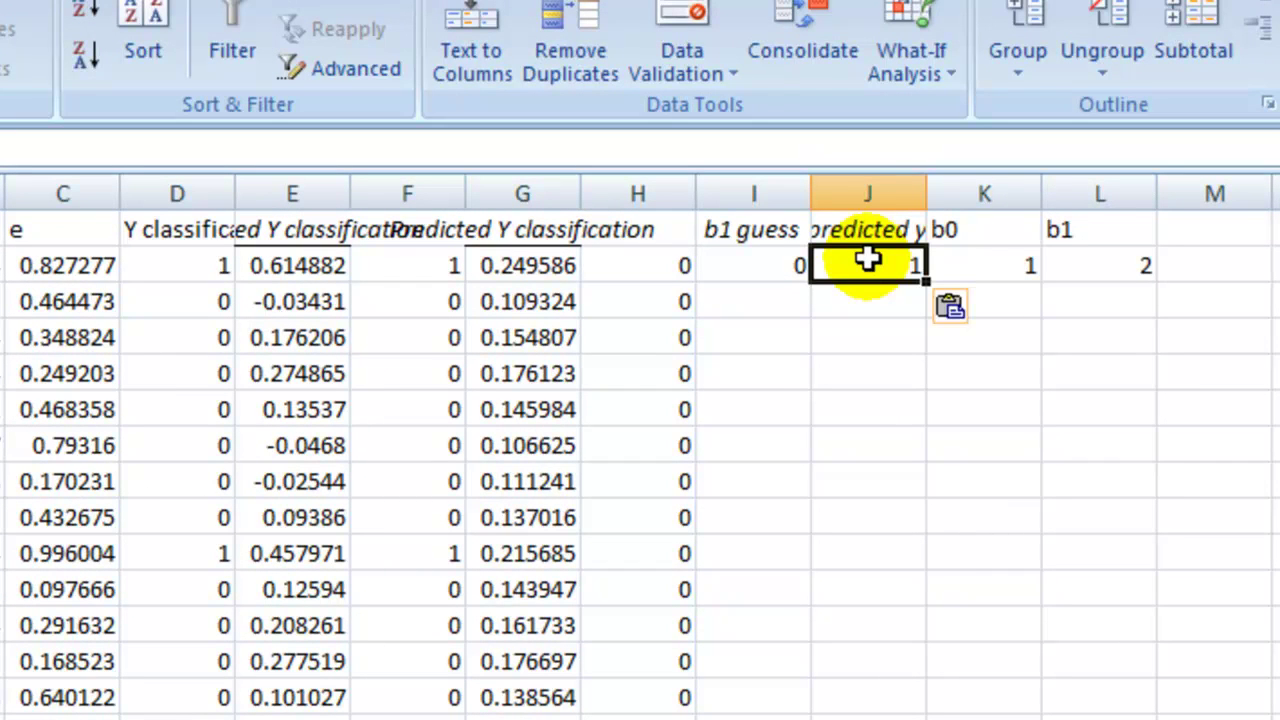